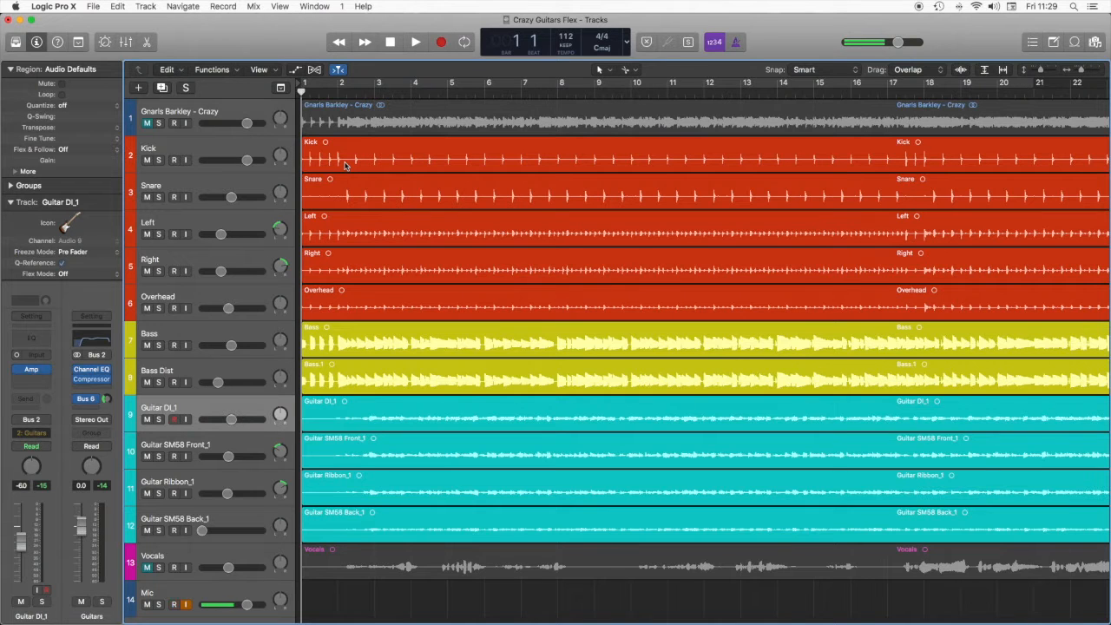
# Play the arrangement from bar 1 to around bar 9 to listen to the guitars against the drums and bass.
pyautogui.scroll(-1, 344, 165)
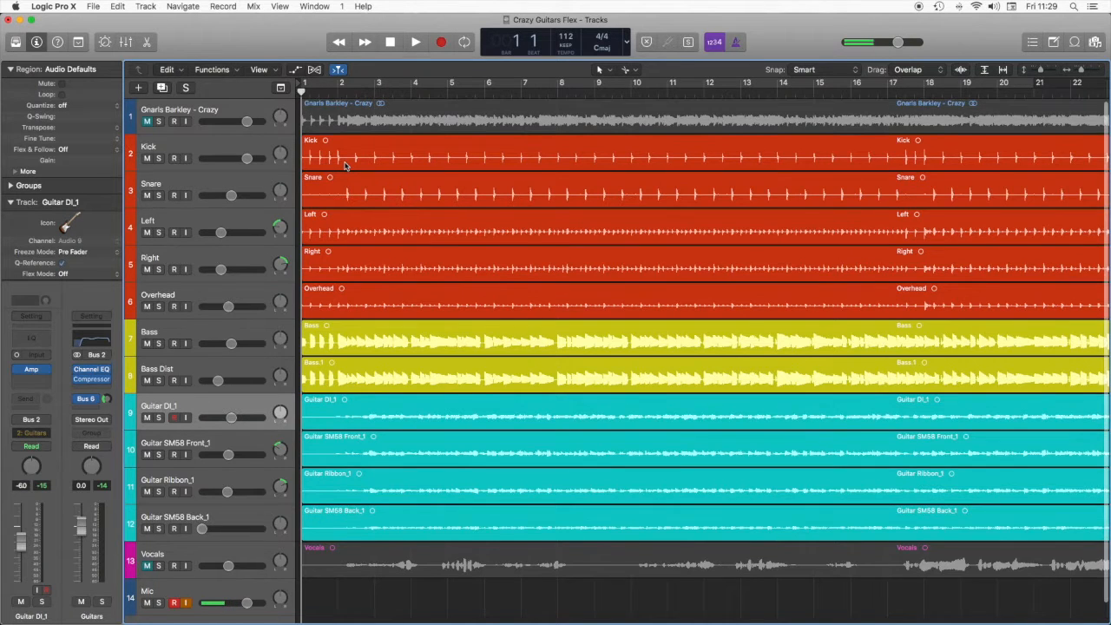
pyautogui.hscroll(1, 344, 165)
pyautogui.scroll(-8, 345, 165)
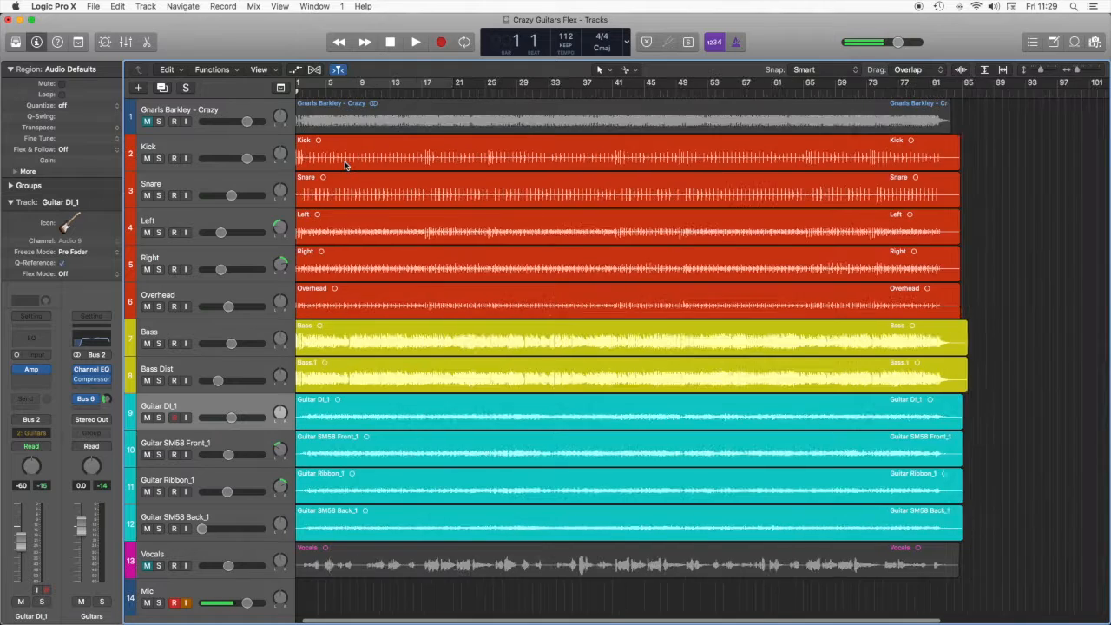
pyautogui.scroll(5, 345, 165)
pyautogui.scroll(-1, 346, 164)
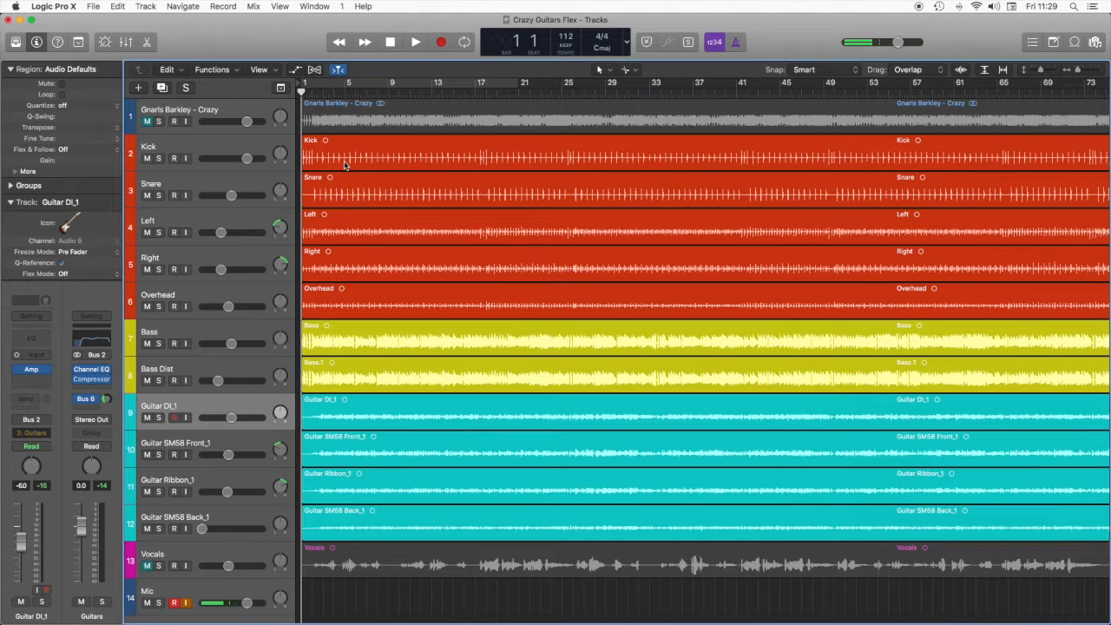
pyautogui.press('space')
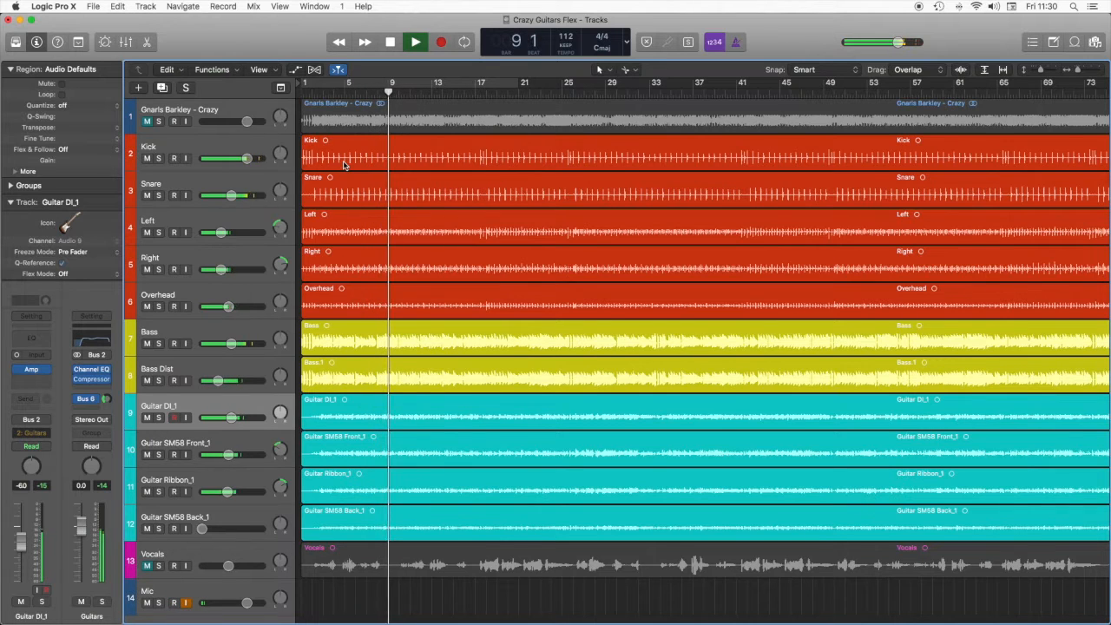
pyautogui.press('space')
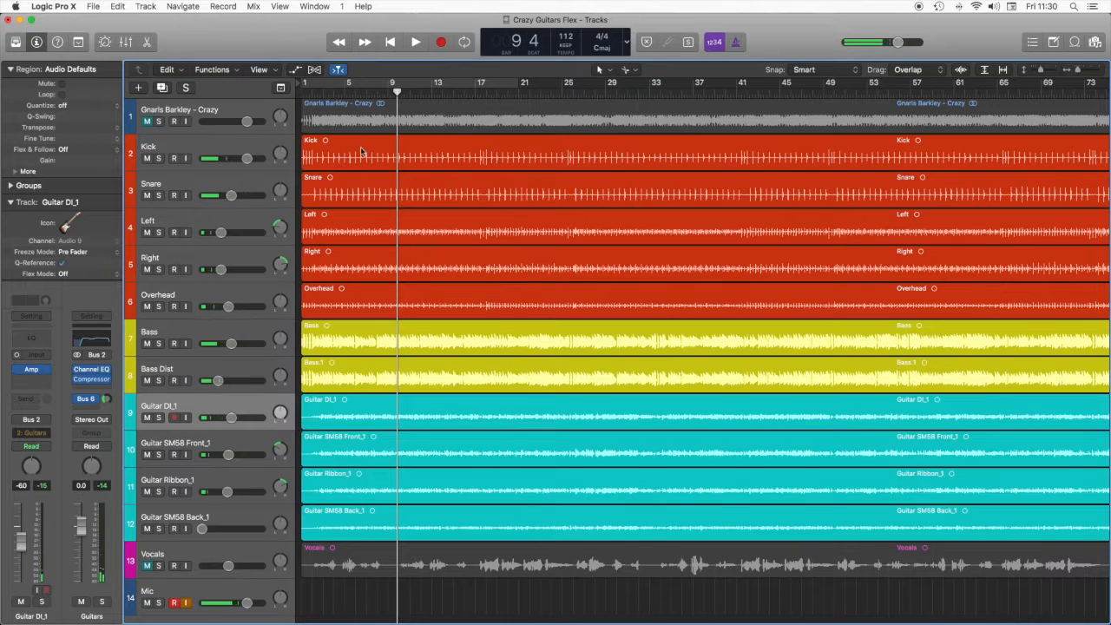
# Replay the passage from bar 7 to about bar 9.
pyautogui.click(371, 93)
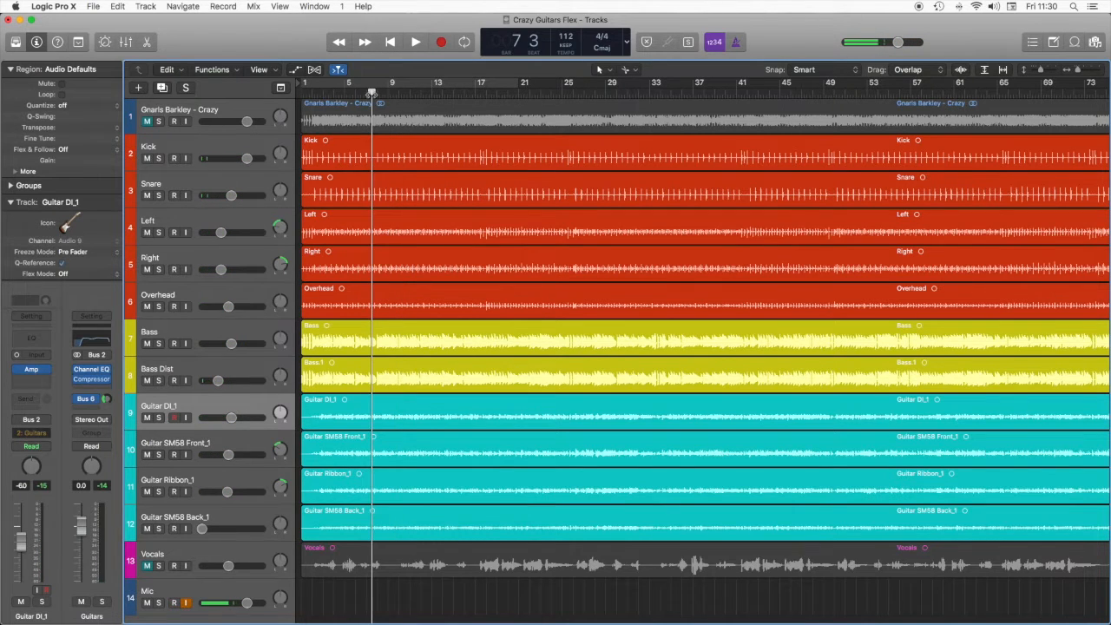
pyautogui.press('space')
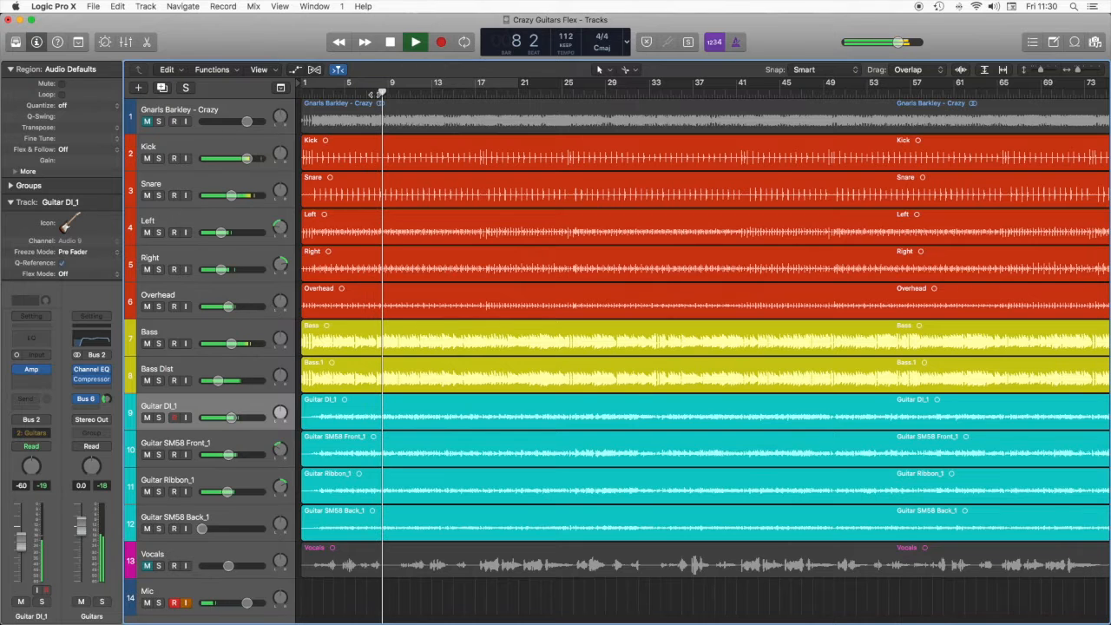
pyautogui.press('space')
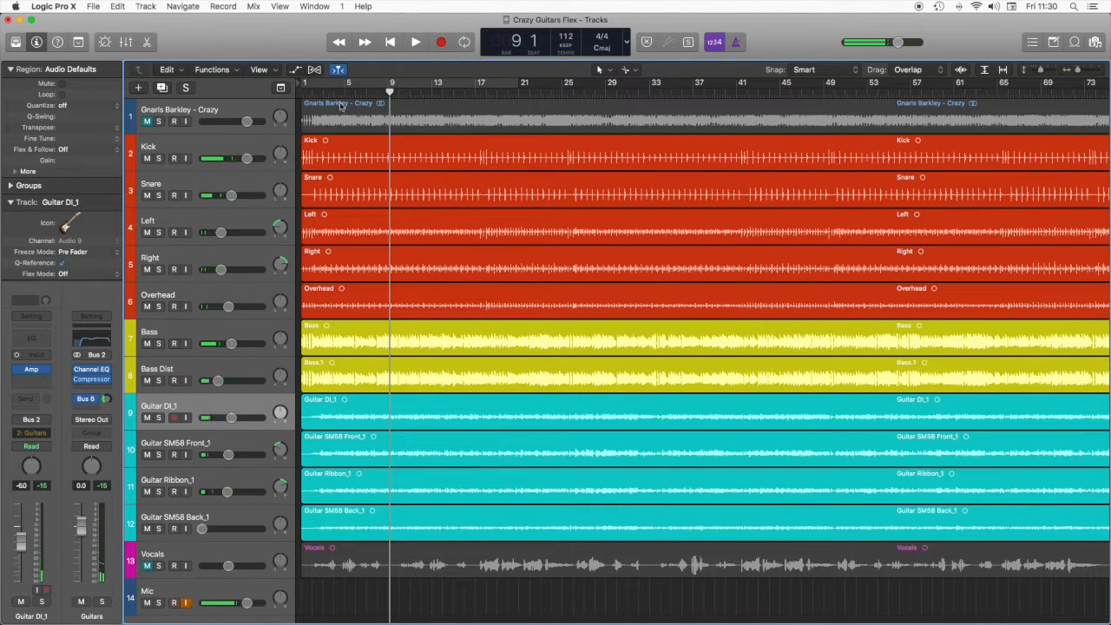
# Examine the guitar regions across the full length of the arrangement.
pyautogui.press('super+Right')
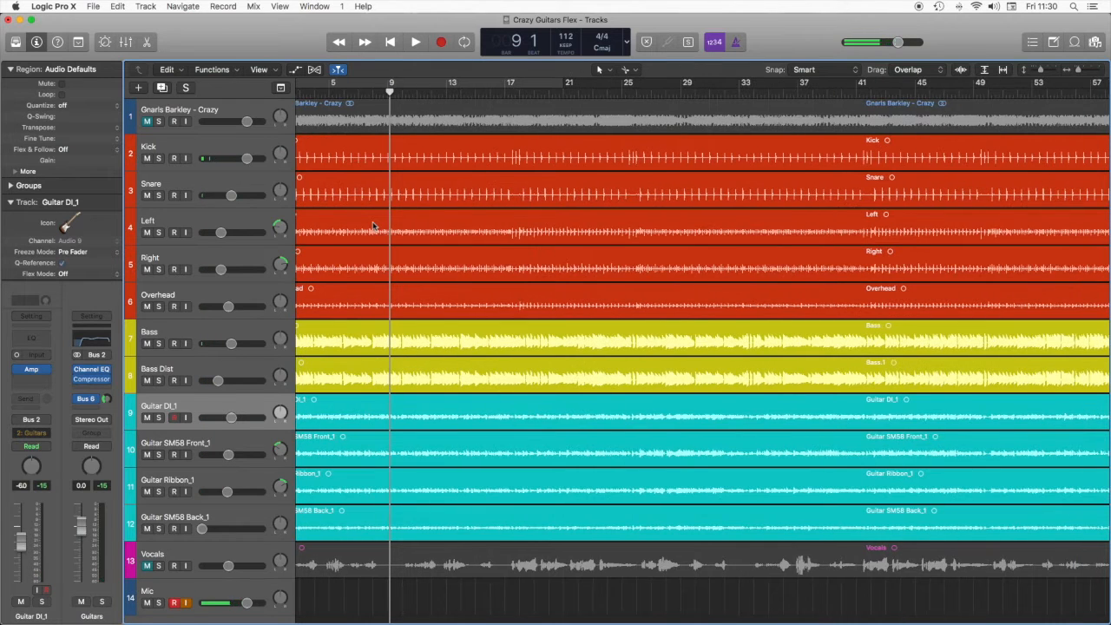
pyautogui.press('super+Down')
pyautogui.hscroll(-3, 364, 226)
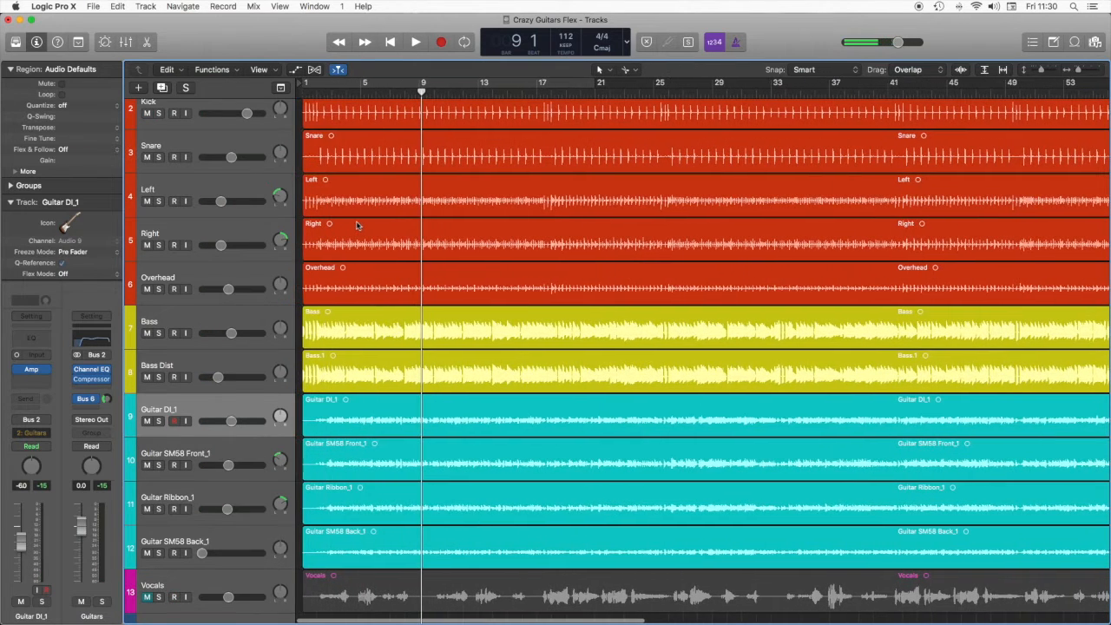
pyautogui.hscroll(1, 356, 226)
pyautogui.hscroll(-1, 357, 225)
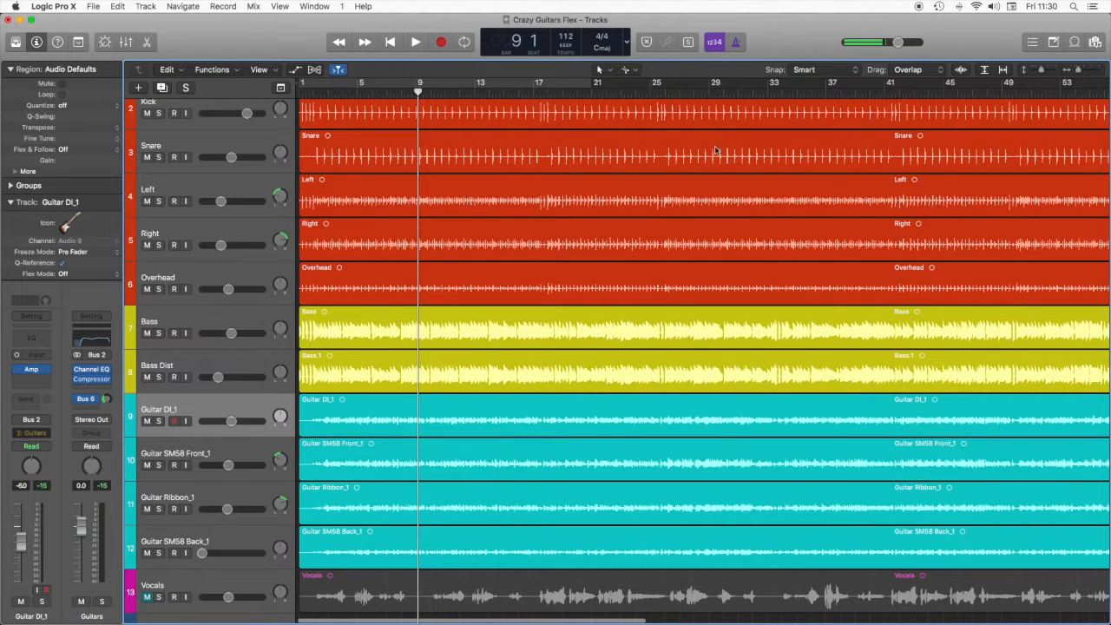
pyautogui.hscroll(-1, 452, 316)
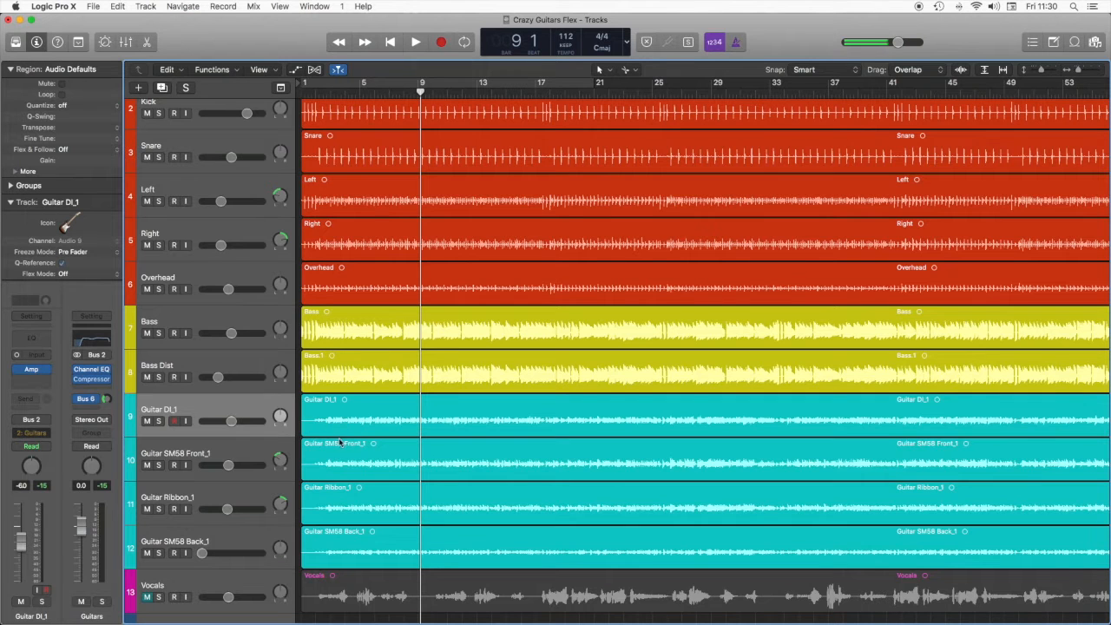
pyautogui.press('super+Left')
pyautogui.press('super+Left')
pyautogui.press('super+Left')
pyautogui.press('super+Left')
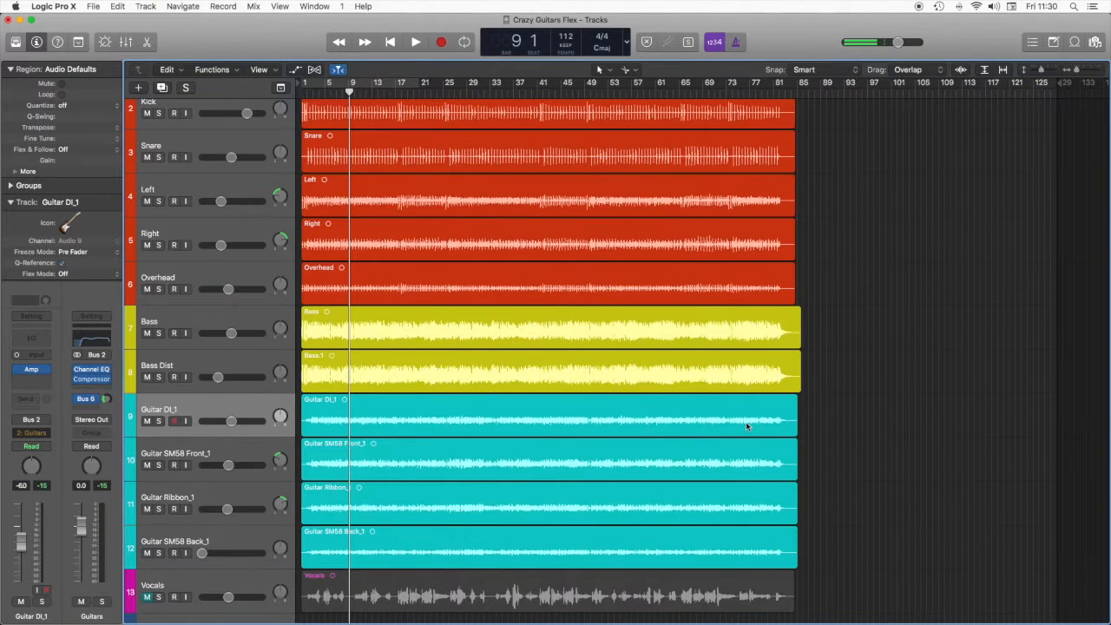
# Return the playhead to bar 1 and expand the Groups settings in the inspector.
pyautogui.press('Return')
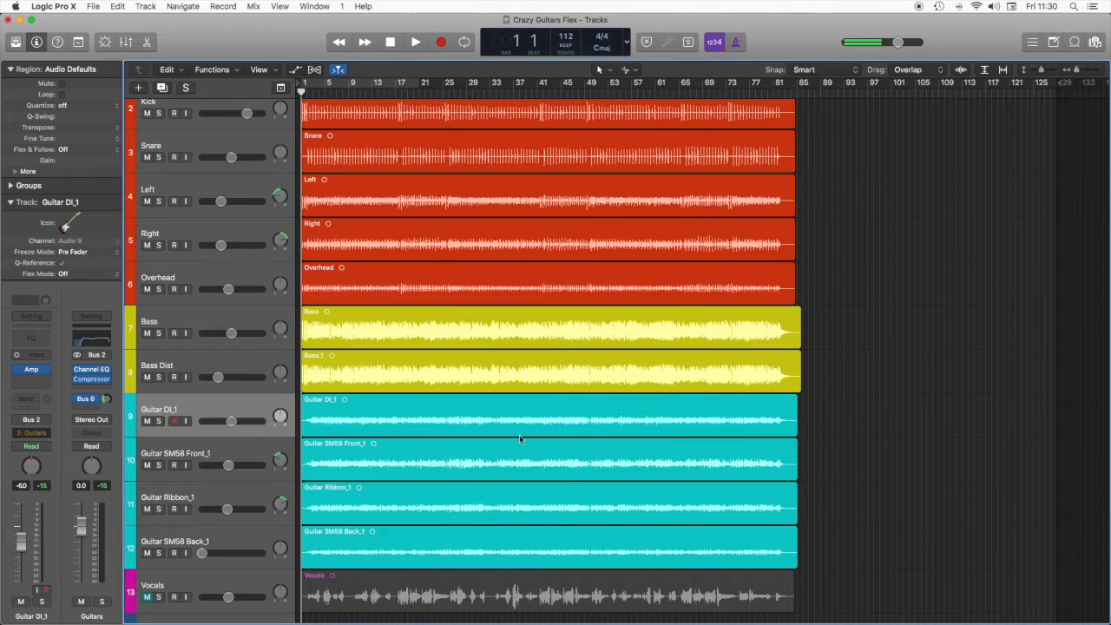
pyautogui.press('super+Down')
pyautogui.press('super+Down')
pyautogui.press('super+Right')
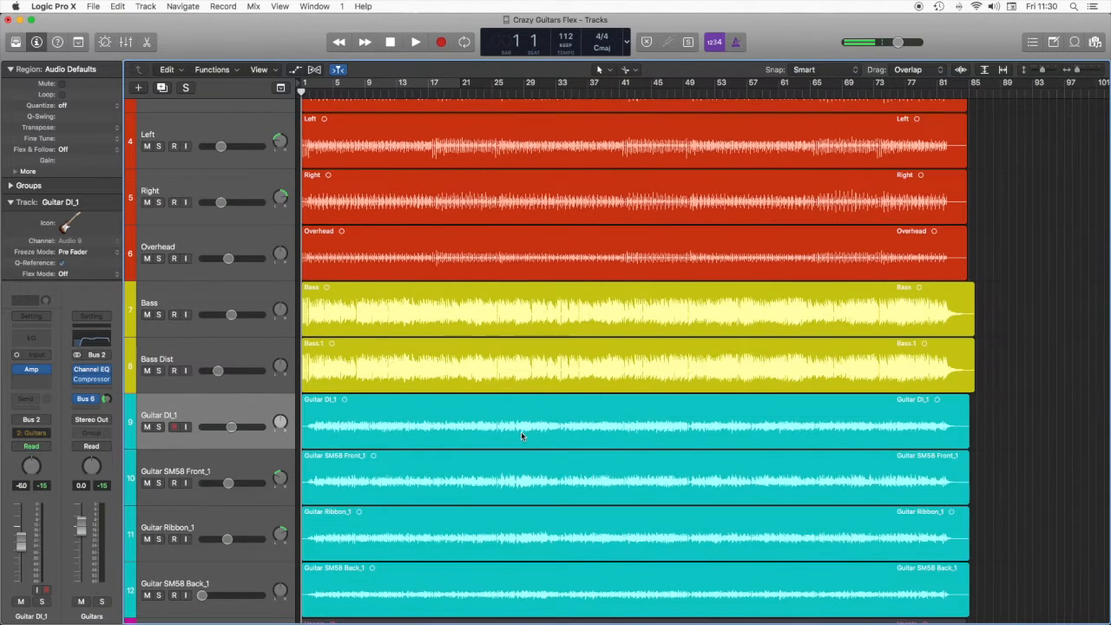
pyautogui.press('super+Right')
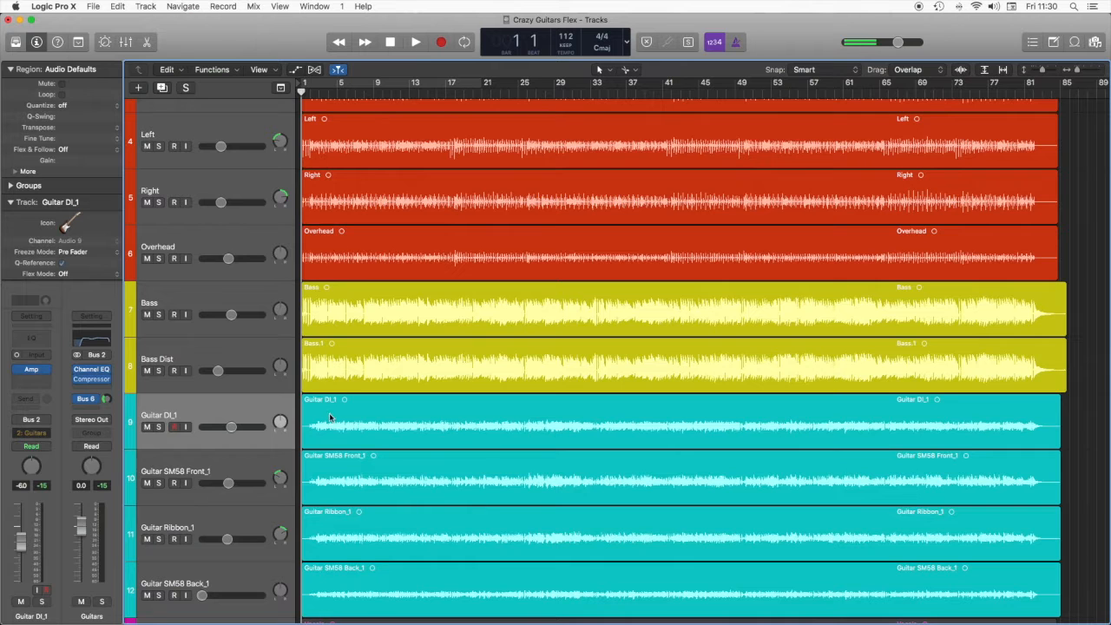
pyautogui.press('super+Right')
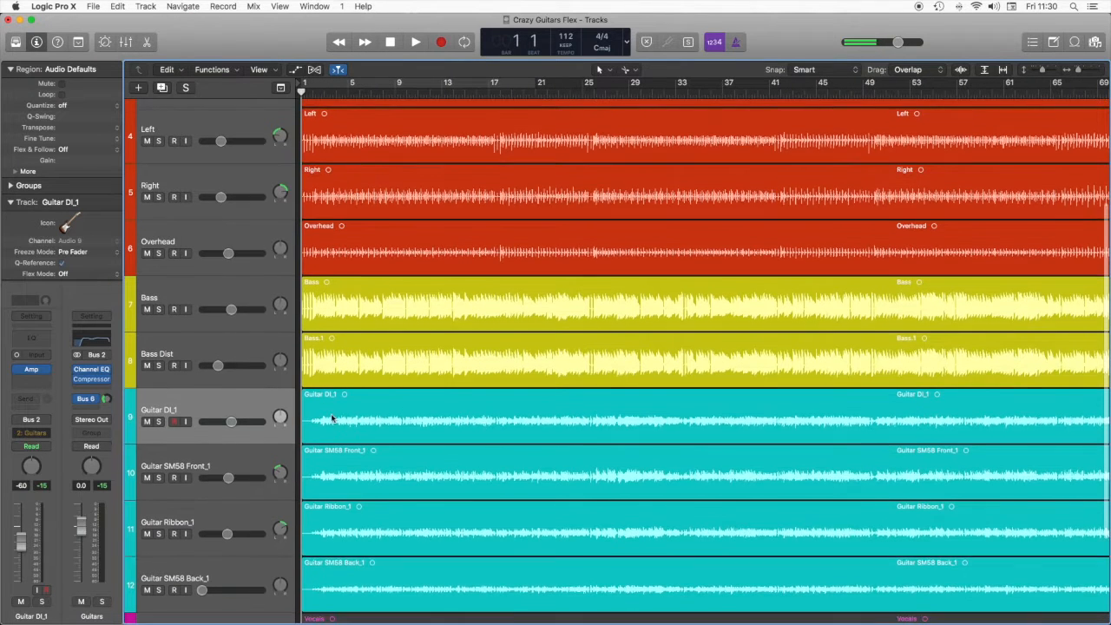
pyautogui.scroll(-1, 331, 418)
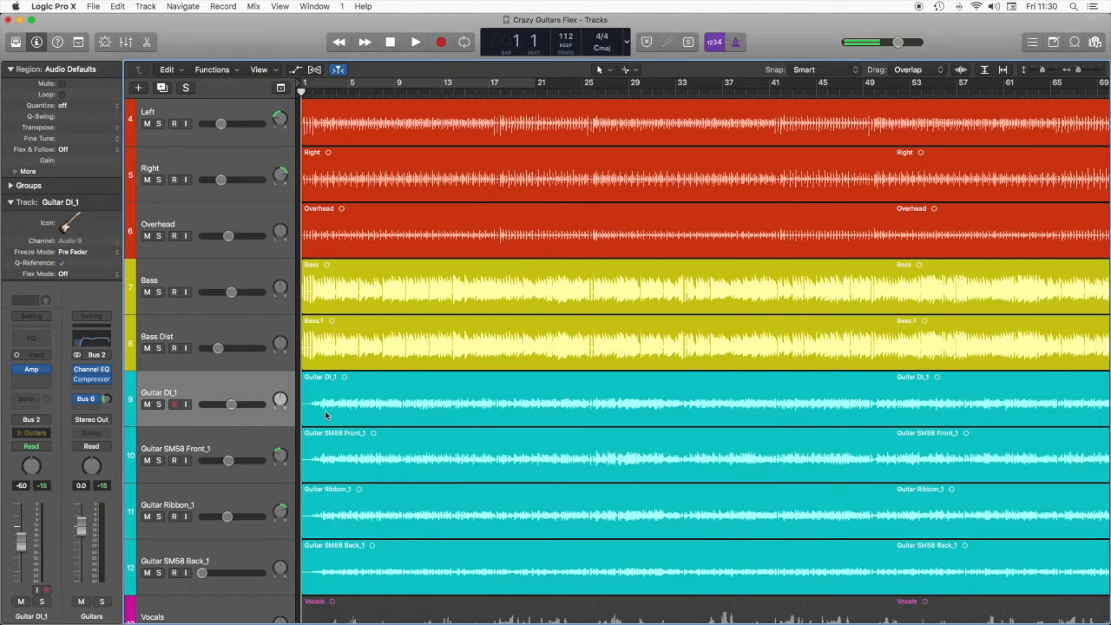
pyautogui.press('super+Right')
pyautogui.press('super+Right')
pyautogui.press('super+Right')
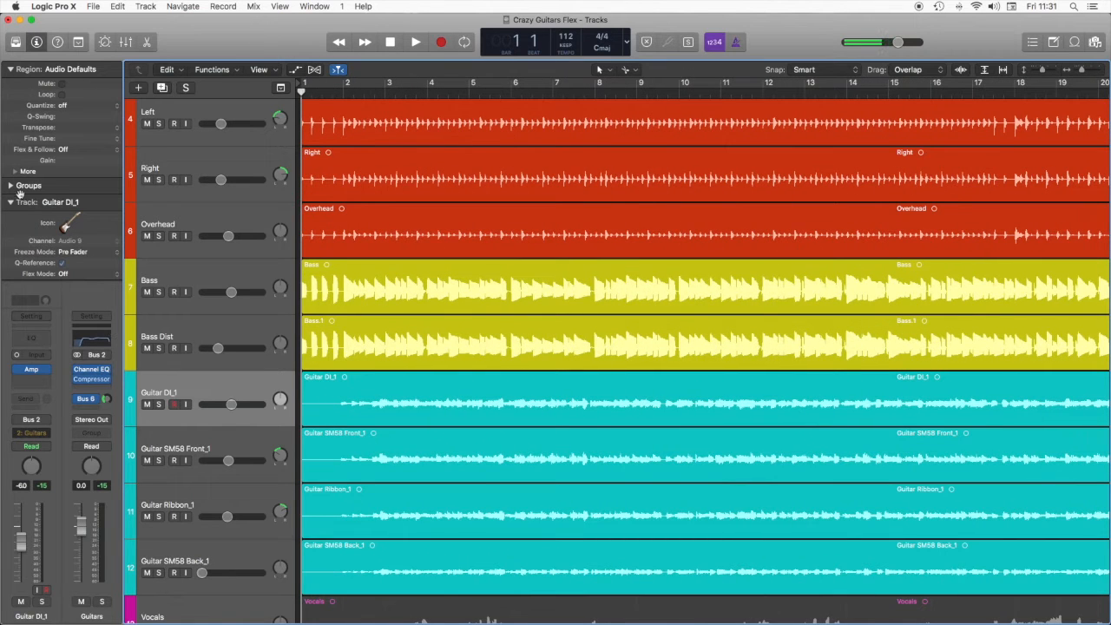
pyautogui.click(11, 185)
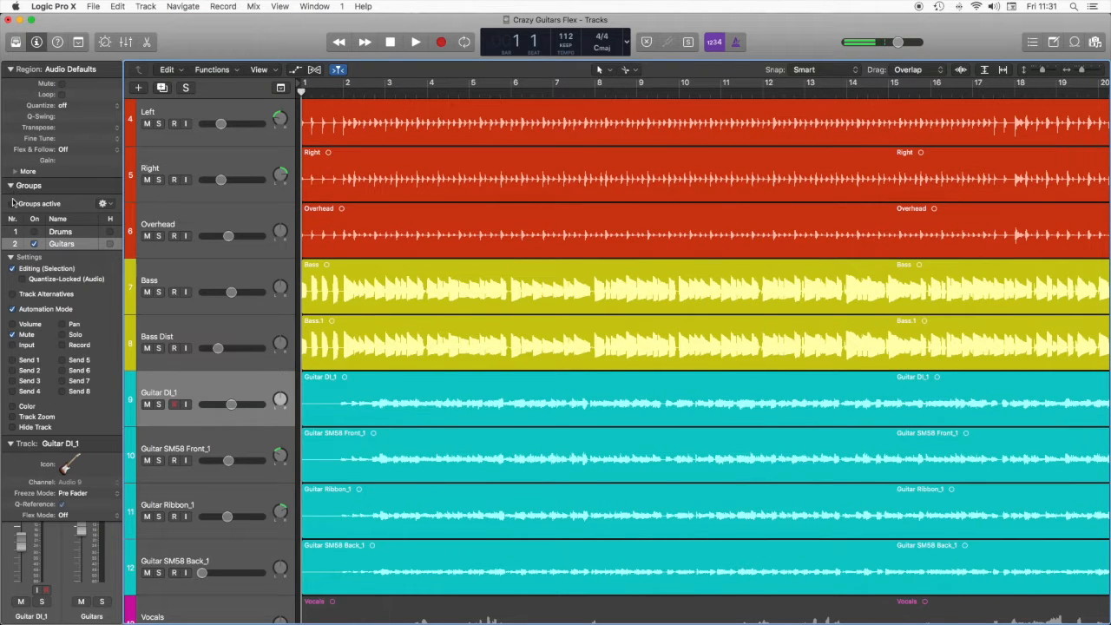
# Delete the Guitar SM58 Back_1 track together with its region.
pyautogui.click(212, 555)
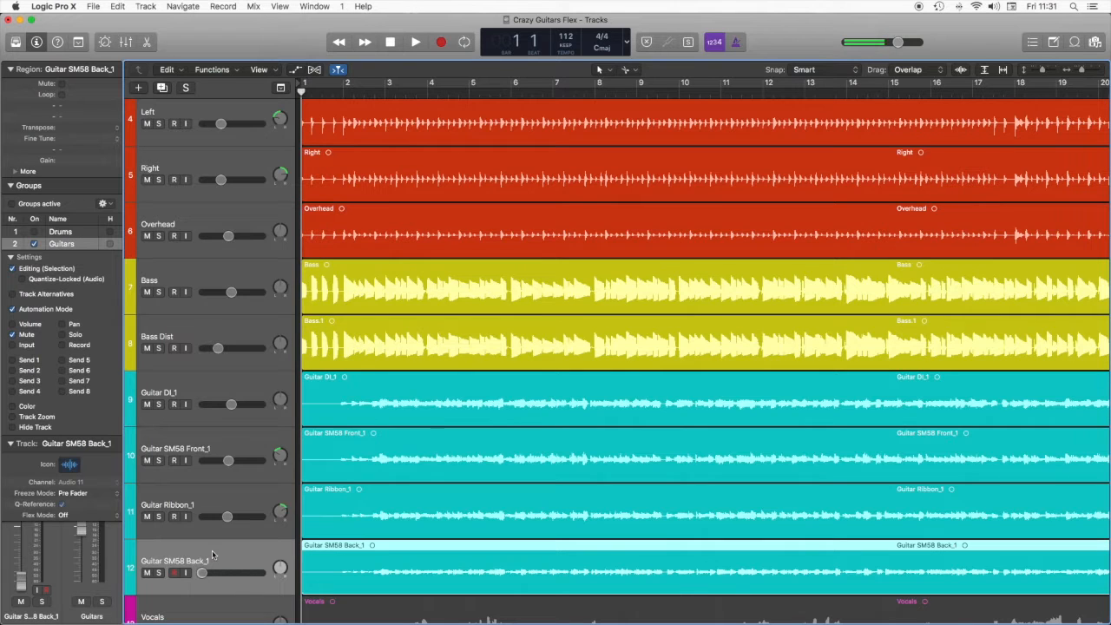
pyautogui.rightClick(212, 555)
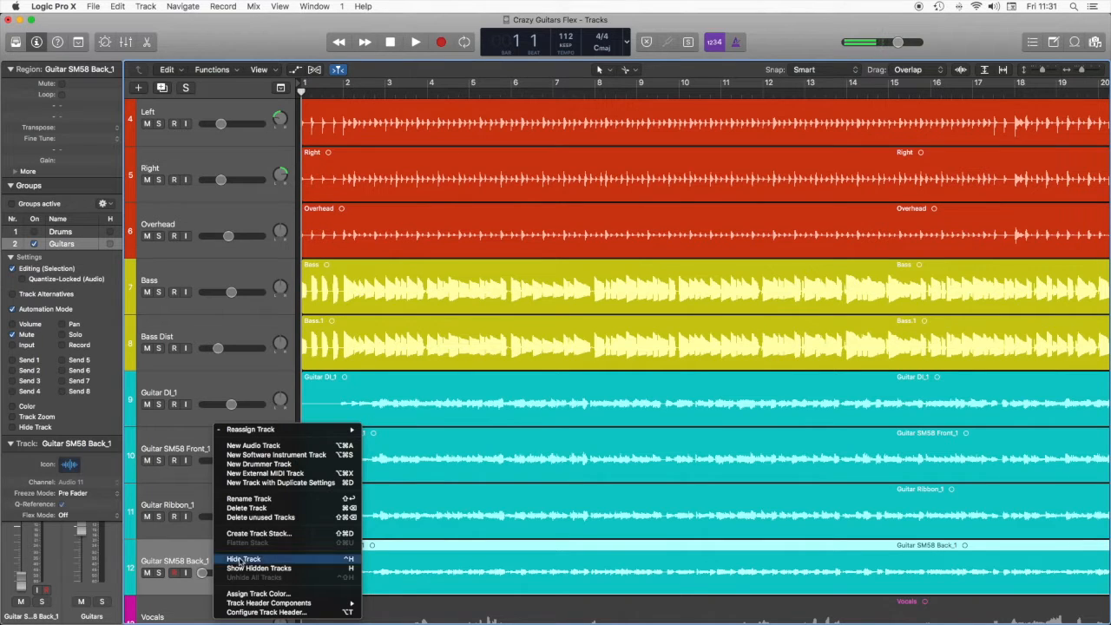
pyautogui.click(189, 556)
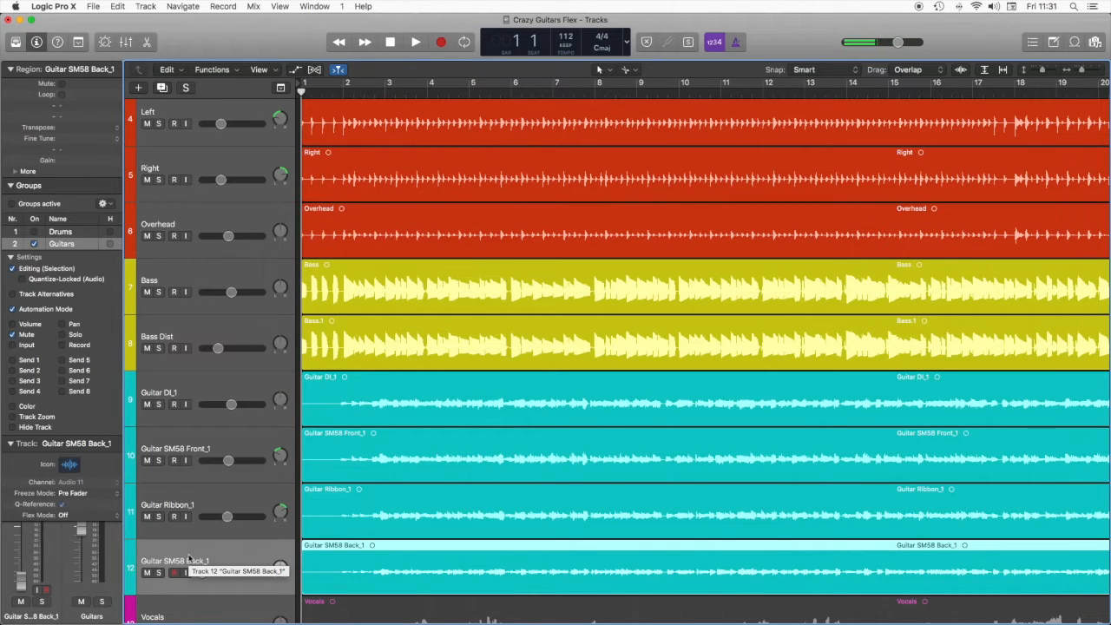
pyautogui.press('Delete')
pyautogui.press('super+BackSpace')
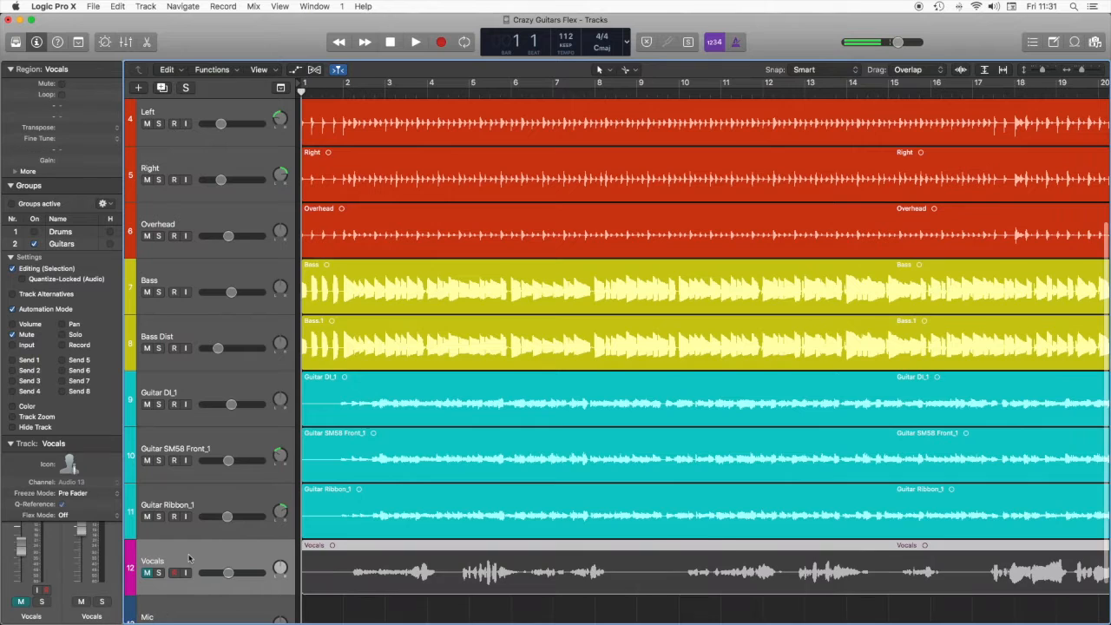
# Activate the track groups and select the three regions of the Guitars group together.
pyautogui.click(186, 387)
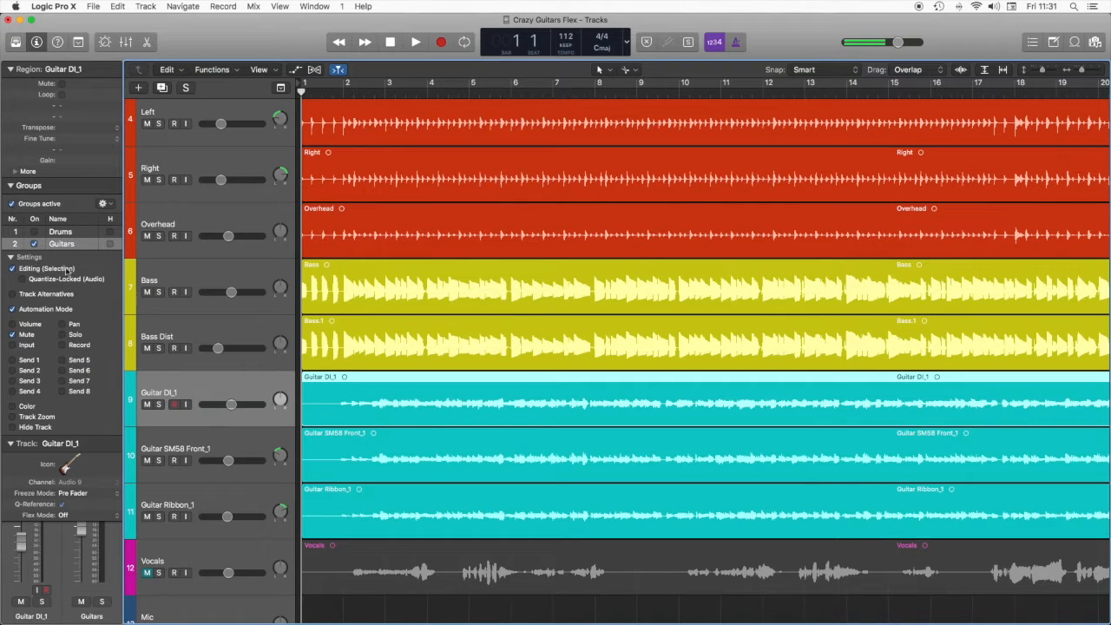
pyautogui.click(434, 414)
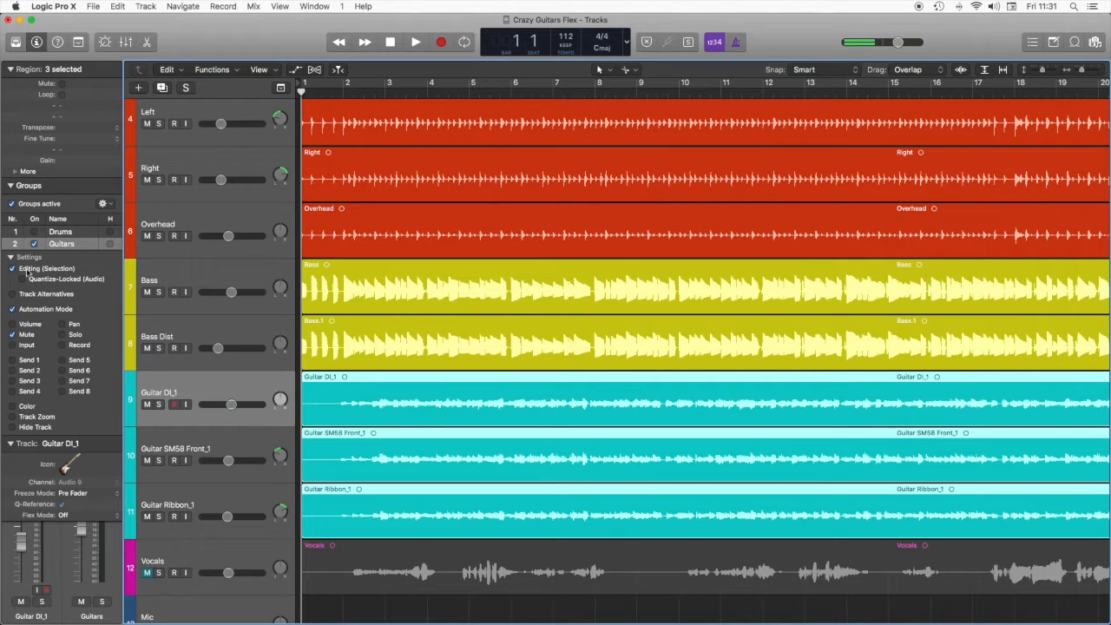
# Try splitting the grouped guitar regions between bars 2 and 3 and at further points, and undo the splits.
pyautogui.click(365, 461)
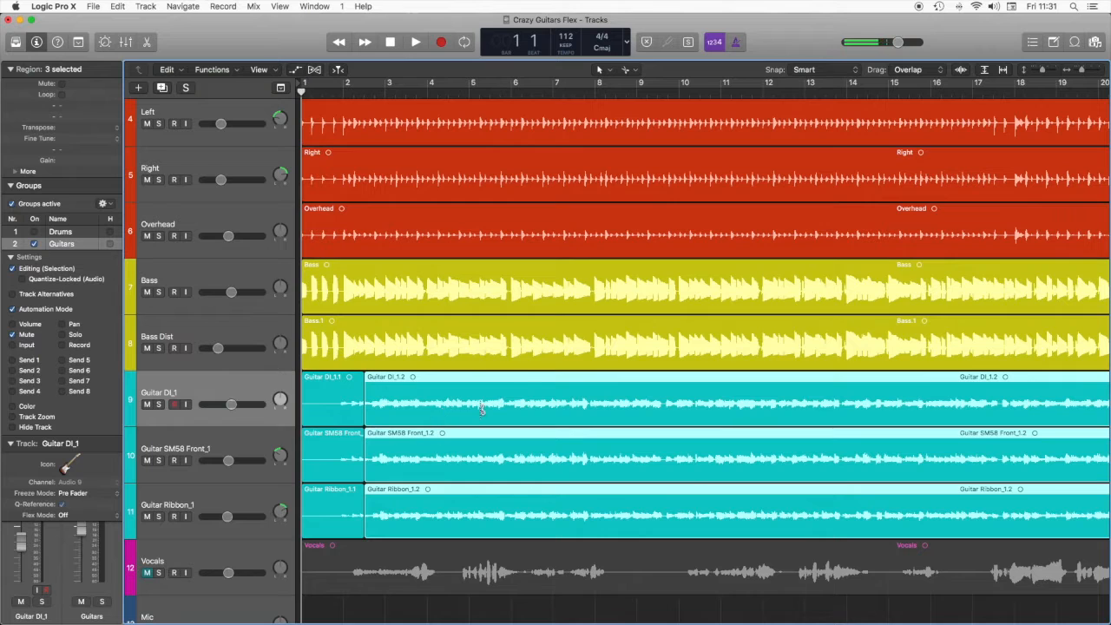
pyautogui.click(479, 434)
pyautogui.click(521, 443)
pyautogui.press('super+z')
pyautogui.press('super+z')
pyautogui.press('super+z')
# Try splitting off and moving part of the grouped guitar regions along the timeline, and undo both edits.
pyautogui.keyDown('super'); pyautogui.click(580, 415); pyautogui.keyUp('super')
pyautogui.moveTo(598, 413); pyautogui.dragTo(742, 405)
pyautogui.press('super+z')
pyautogui.press('super+z')
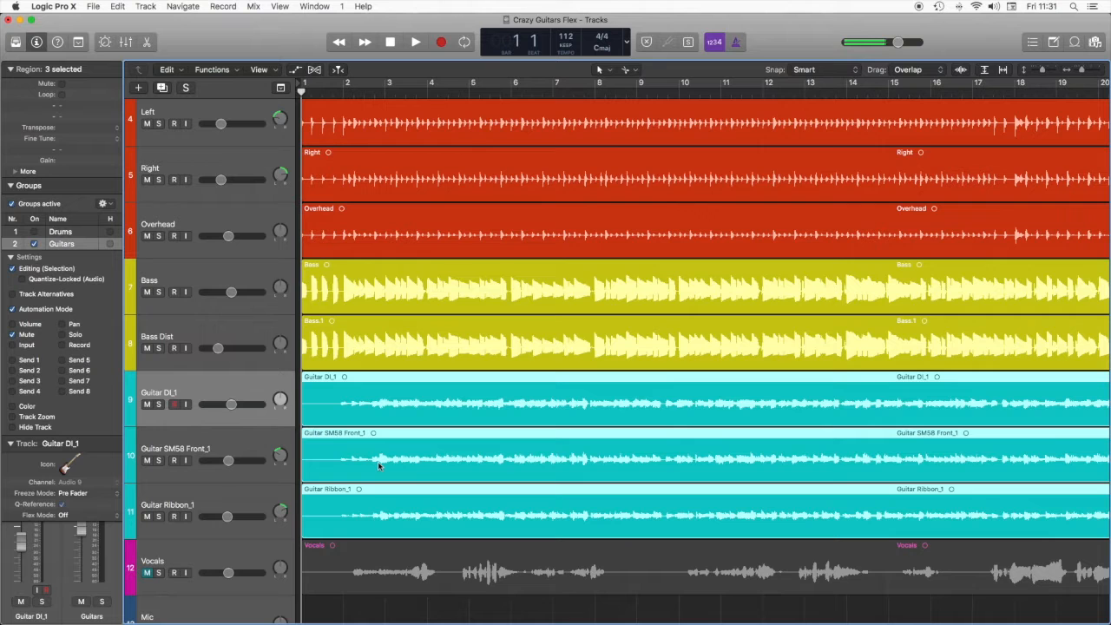
# Enlarge the track heights and collapse the Groups settings in the inspector.
pyautogui.press('super+Down')
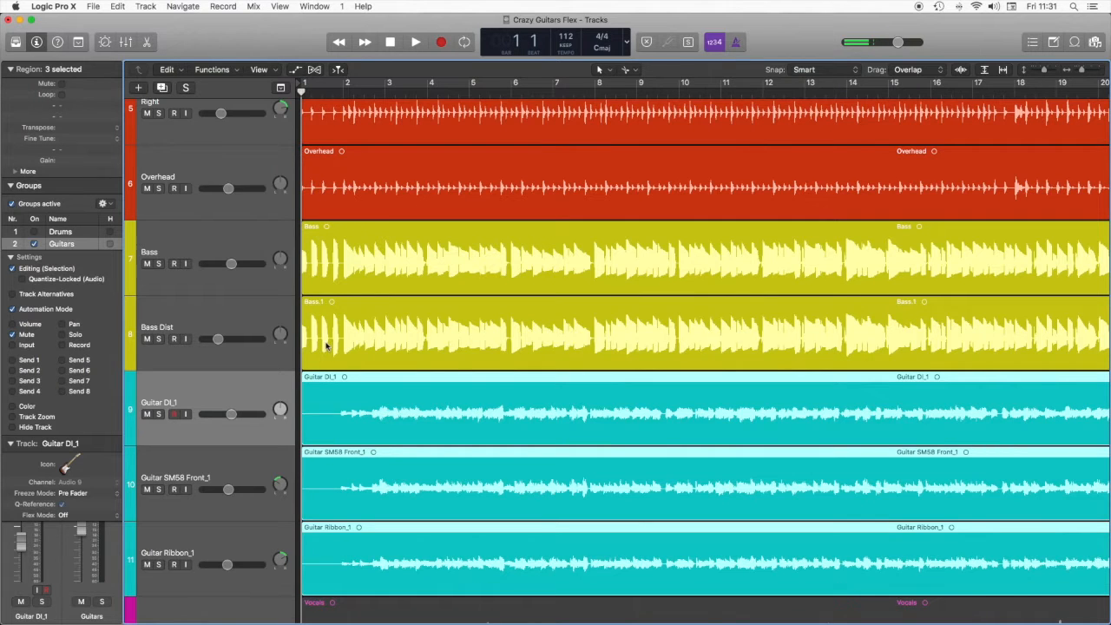
pyautogui.press('super+Down')
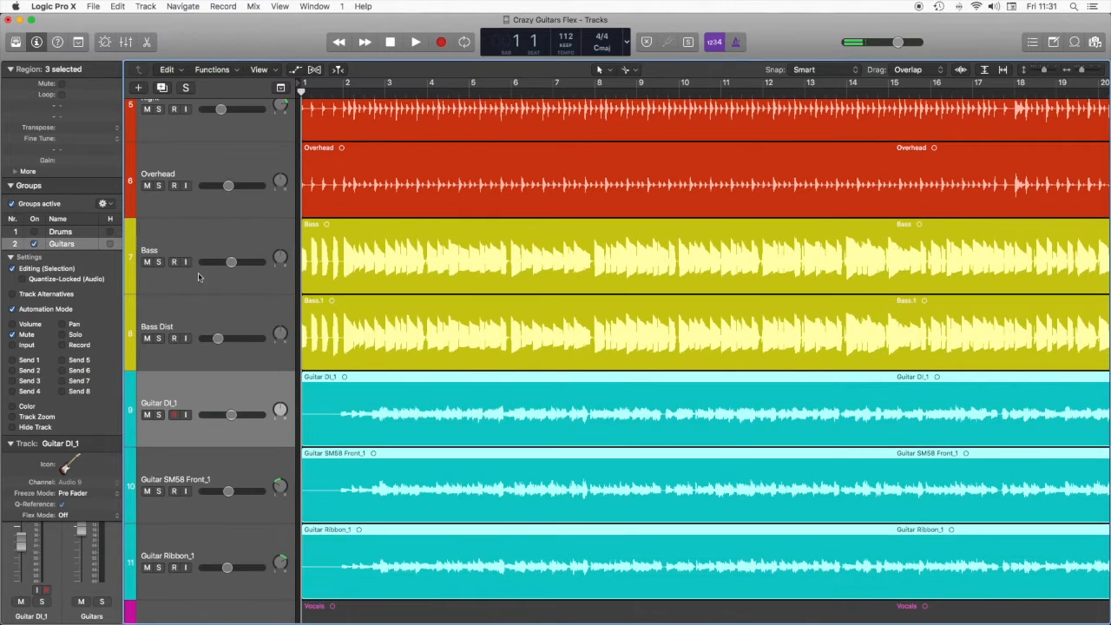
pyautogui.click(12, 185)
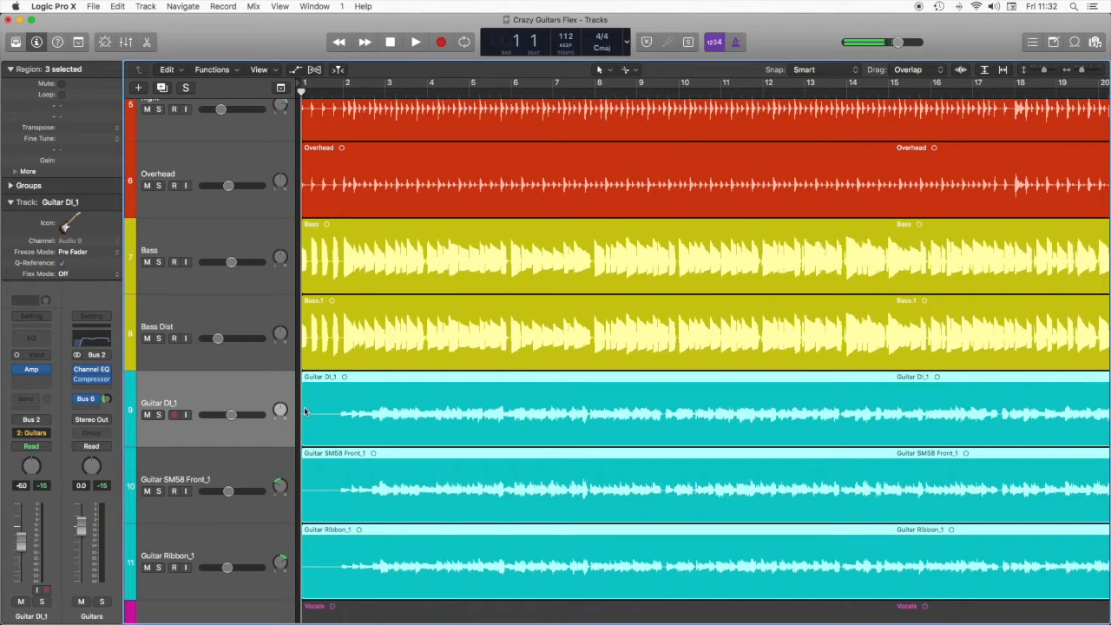
# Move the Kick track down the track list to sit directly between Bass Dist and Guitar DI_1.
pyautogui.press('super+Down')
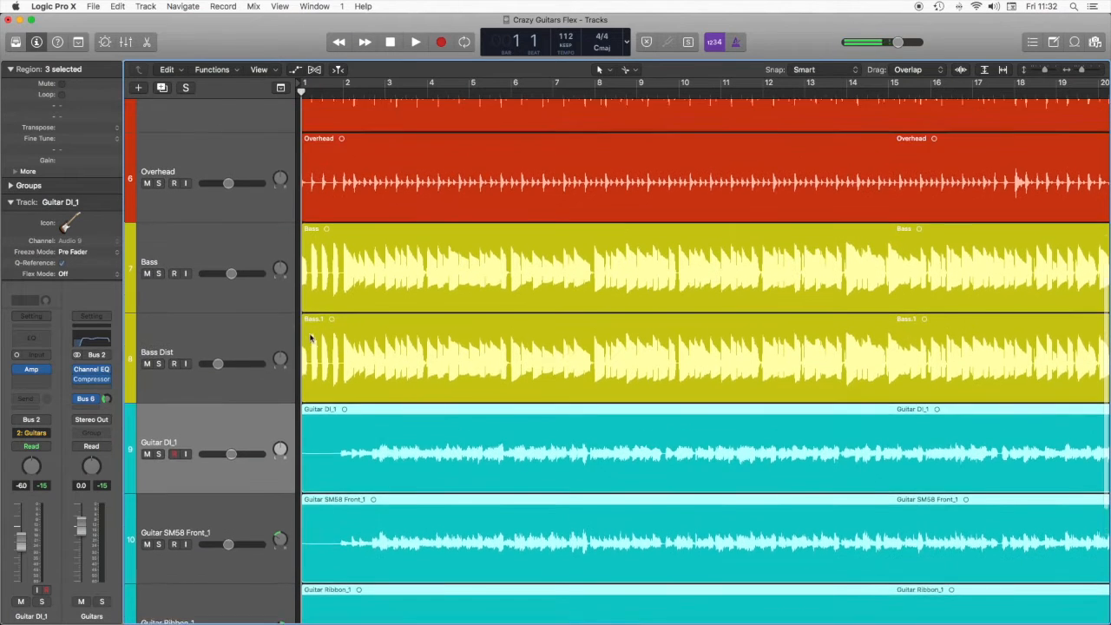
pyautogui.scroll(10, 311, 338)
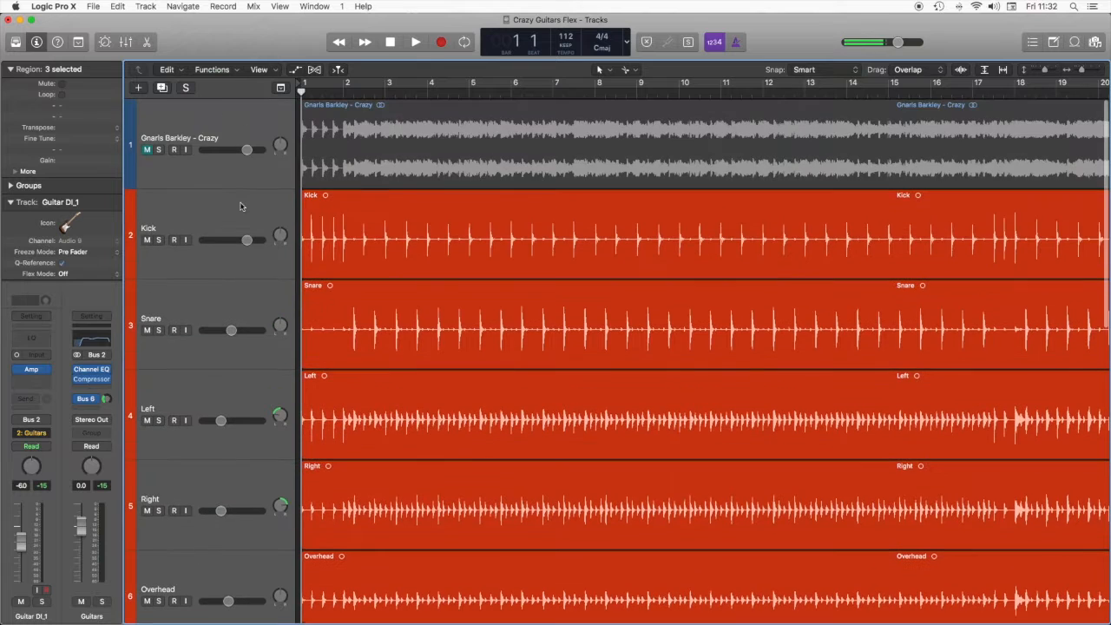
pyautogui.moveTo(256, 207); pyautogui.dragTo(260, 425)
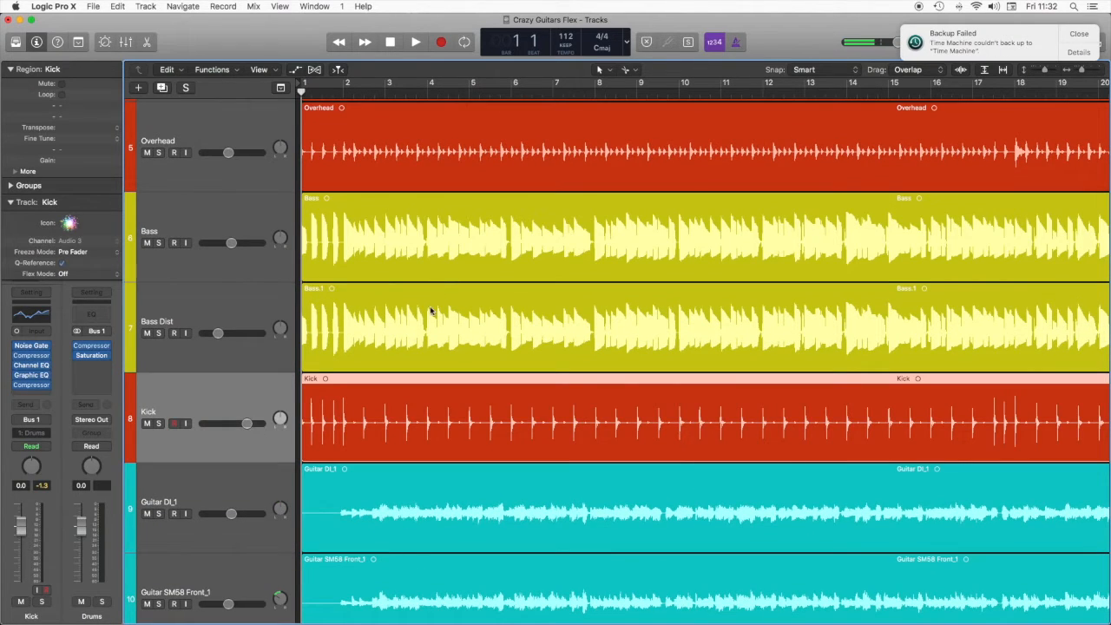
pyautogui.press('super+Down')
pyautogui.press('super+Down')
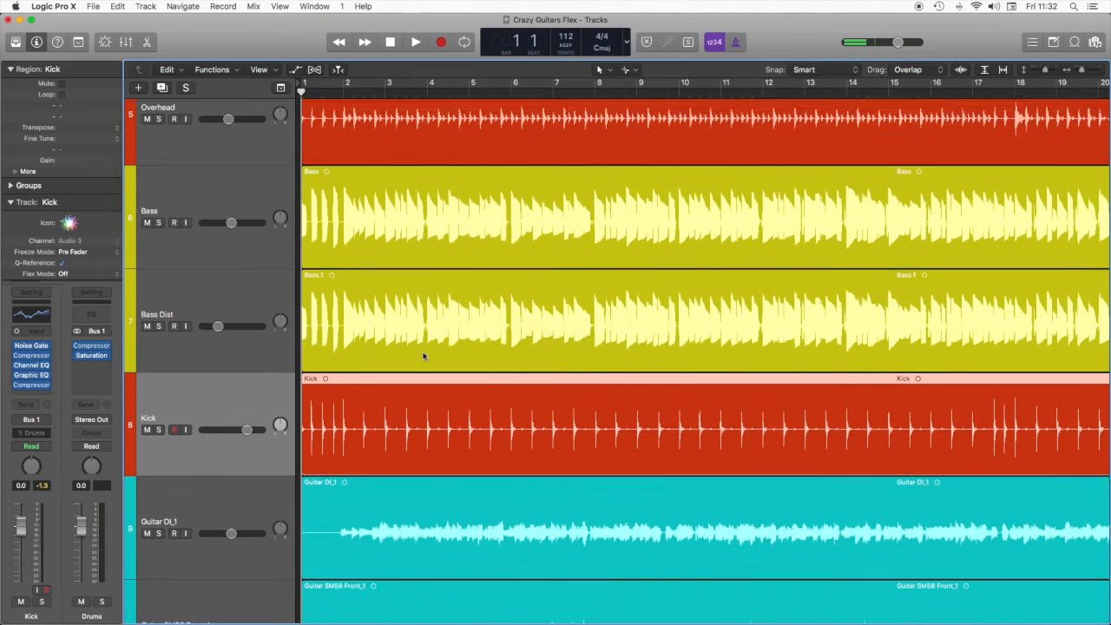
# Play from bar 1 and try splitting the grouped guitar regions at bar 2.
pyautogui.press('super+Right')
pyautogui.press('super+Right')
pyautogui.press('super+Right')
pyautogui.press('super+Right')
pyautogui.scroll(-3, 424, 356)
pyautogui.press('super+Left')
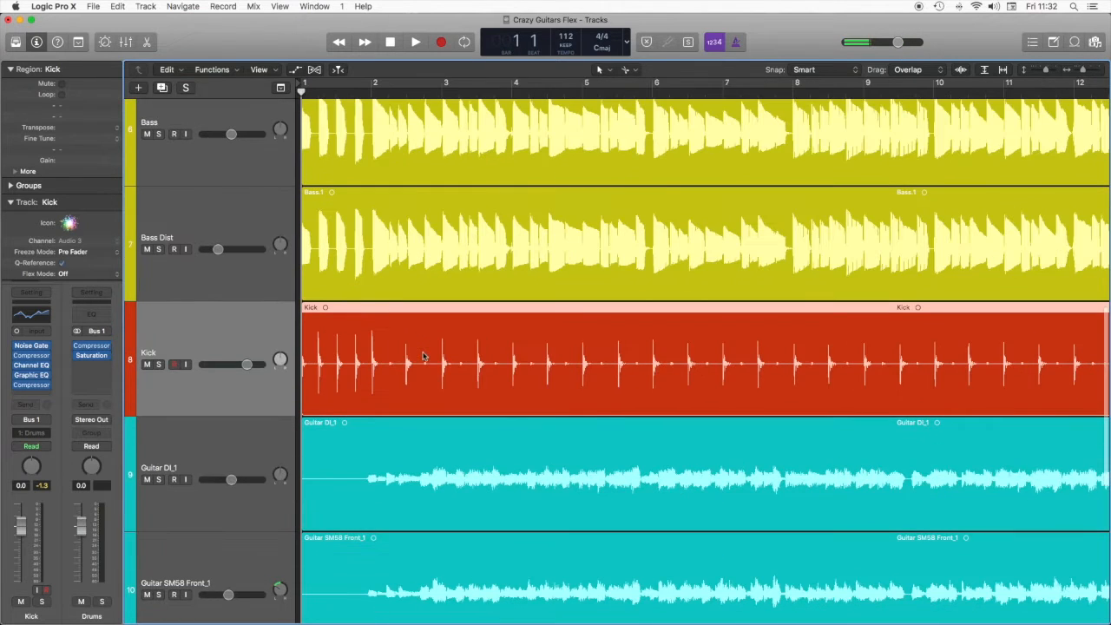
pyautogui.moveTo(382, 483); pyautogui.dragTo(296, 483)
pyautogui.press('space')
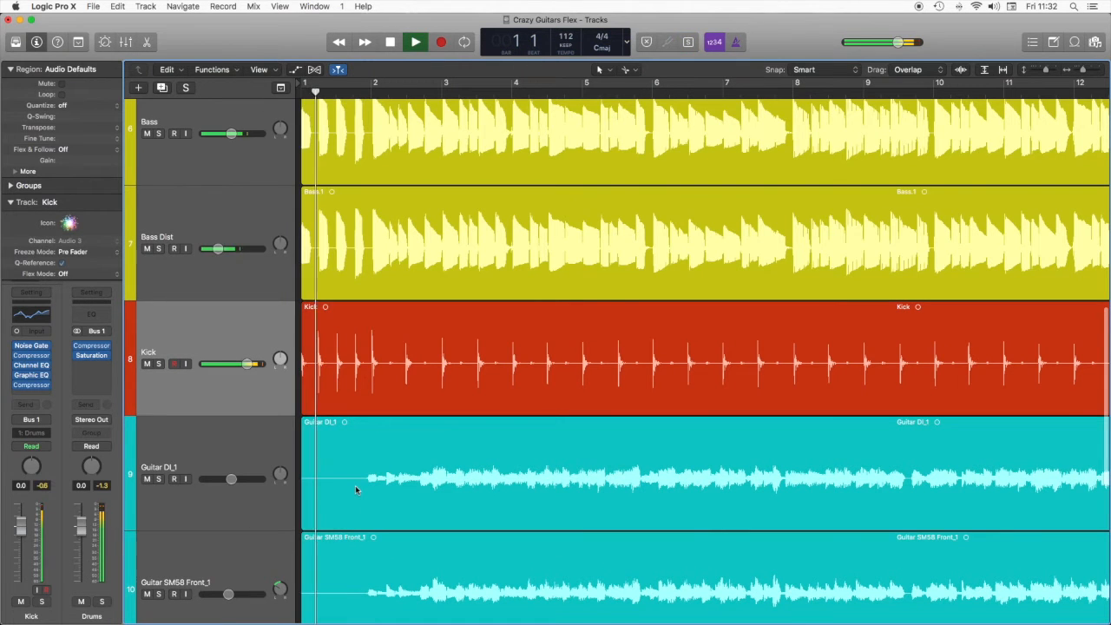
pyautogui.moveTo(367, 489); pyautogui.dragTo(371, 488)
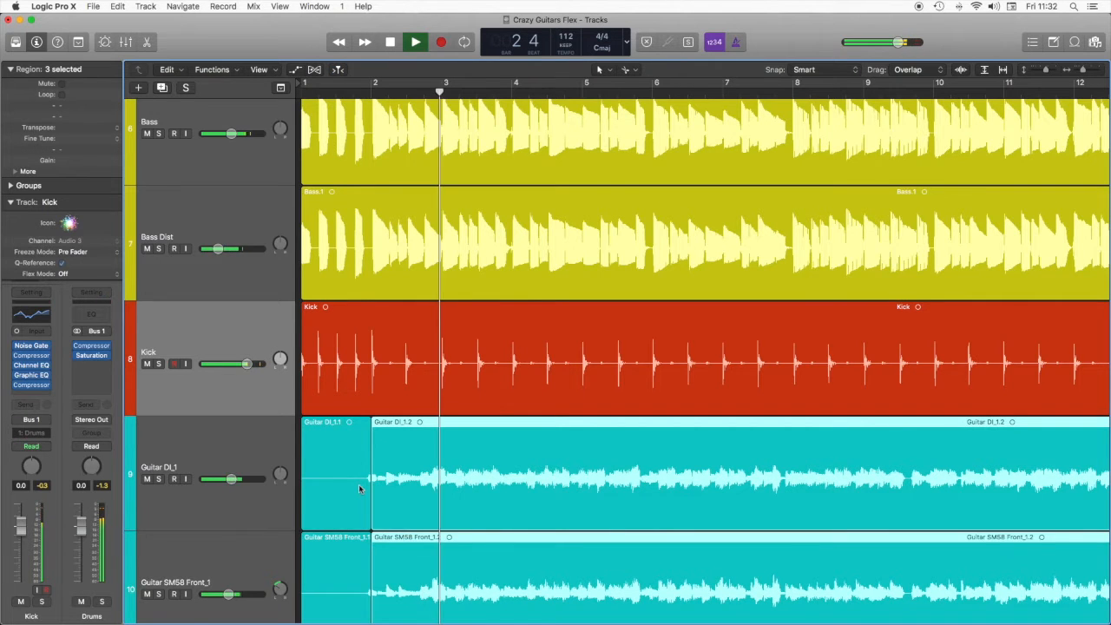
# Follow the guitars against the kick during playback, select the Guitar DI_1 track and undo the split at bar 2.
pyautogui.scroll(-3, 364, 486)
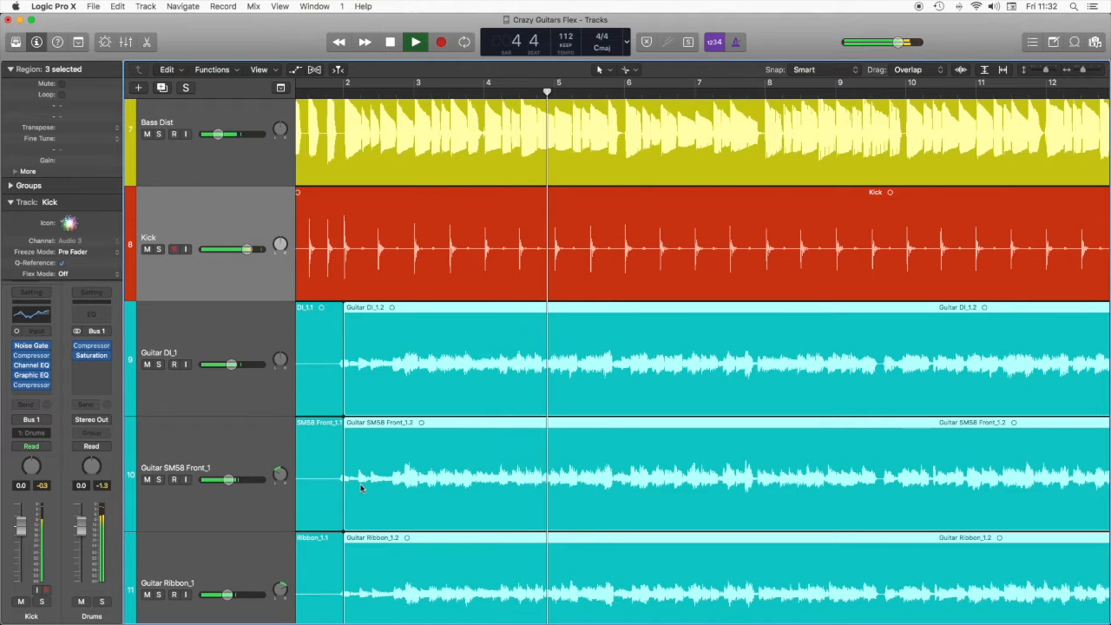
pyautogui.hscroll(-3, 408, 164)
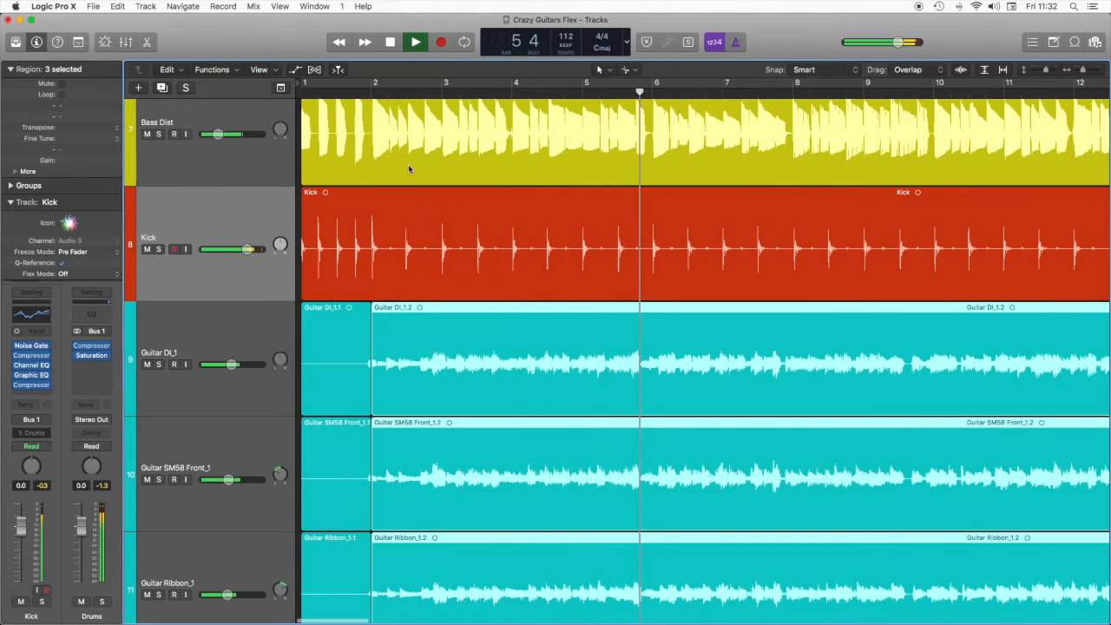
pyautogui.hscroll(5, 392, 153)
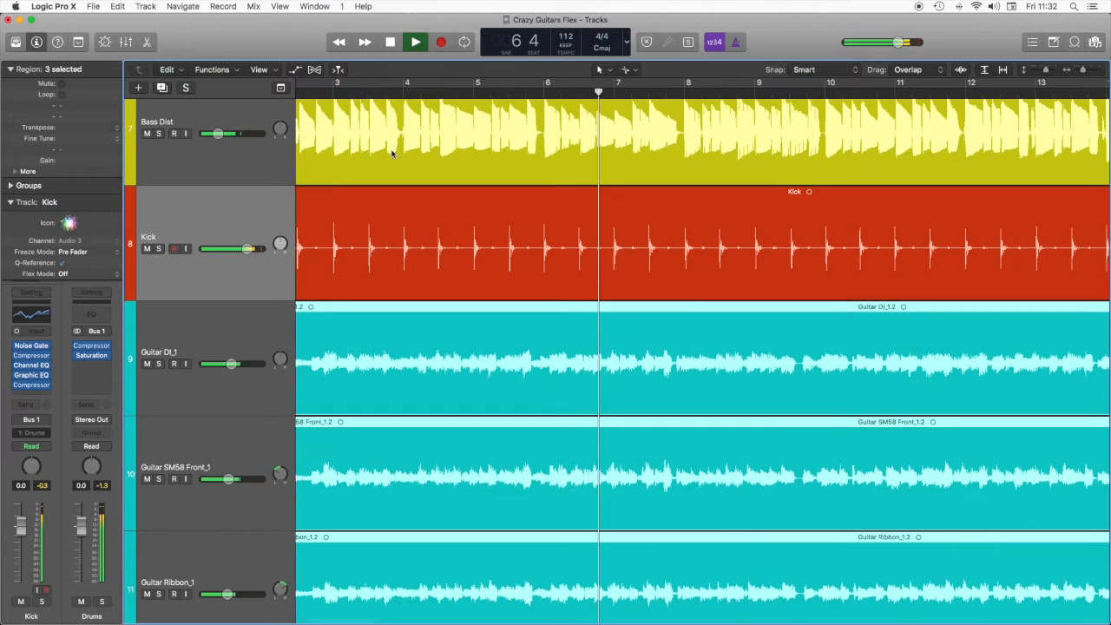
pyautogui.click(222, 326)
pyautogui.hscroll(10, 415, 310)
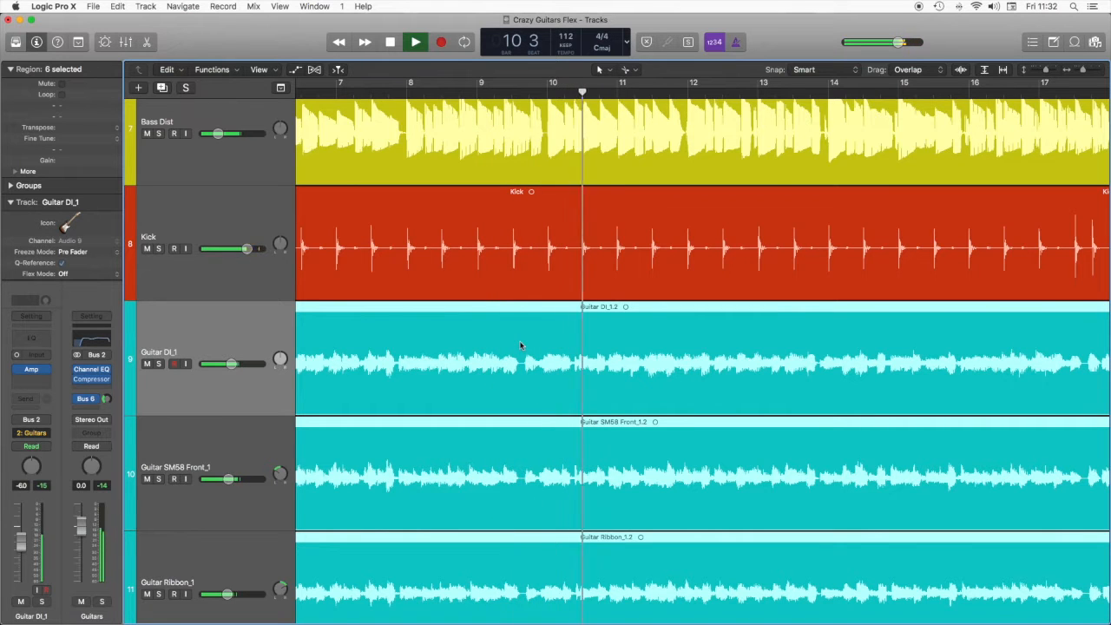
pyautogui.scroll(-1, 521, 346)
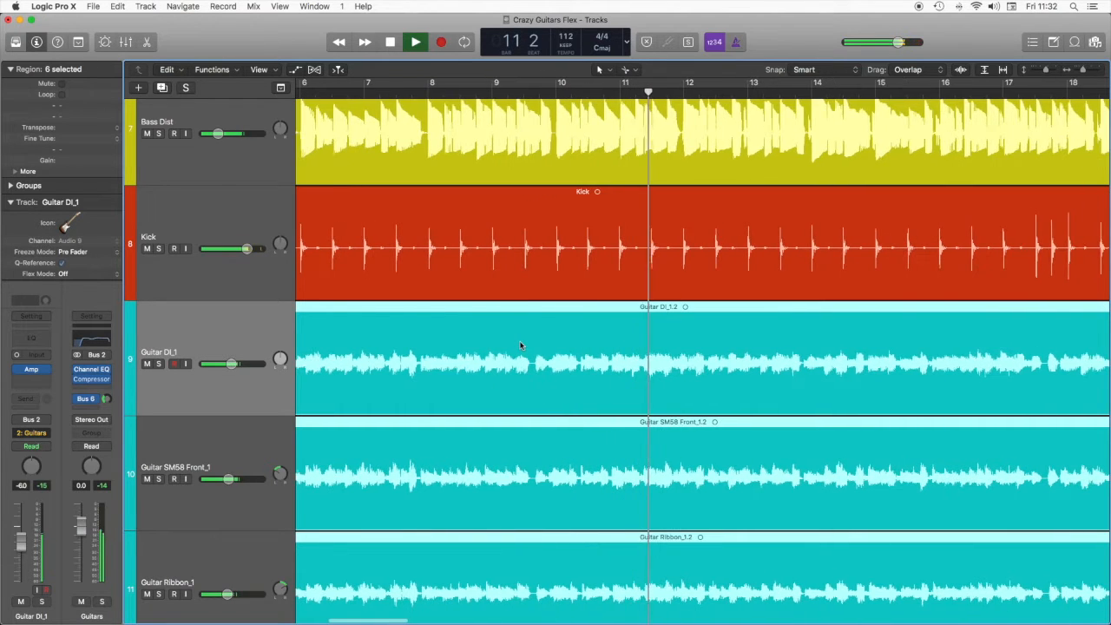
pyautogui.hscroll(1, 521, 346)
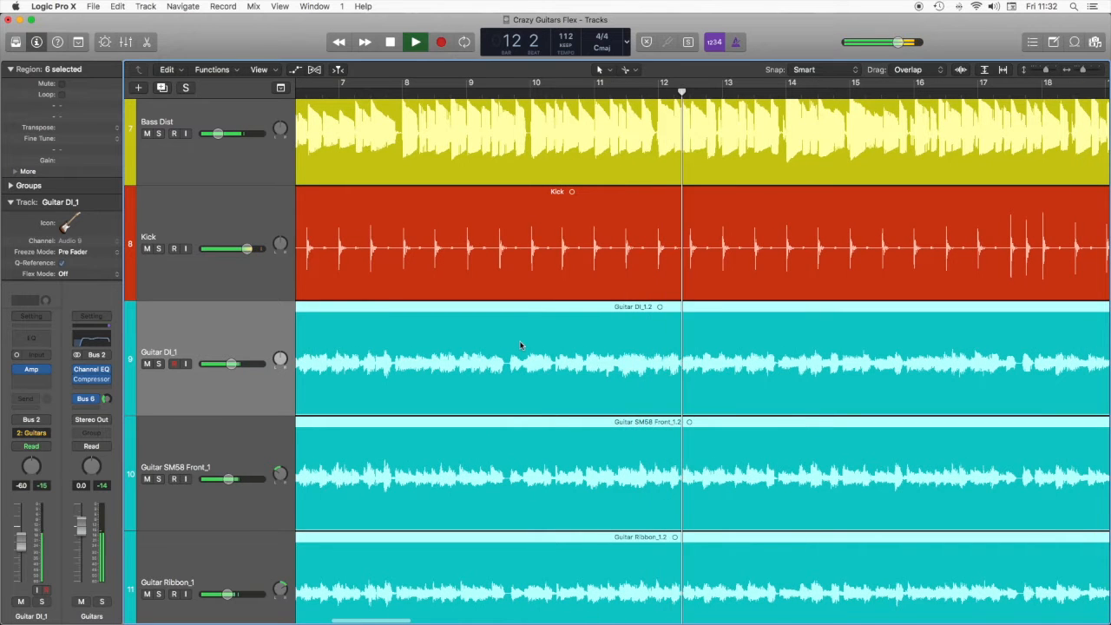
pyautogui.hscroll(1, 521, 345)
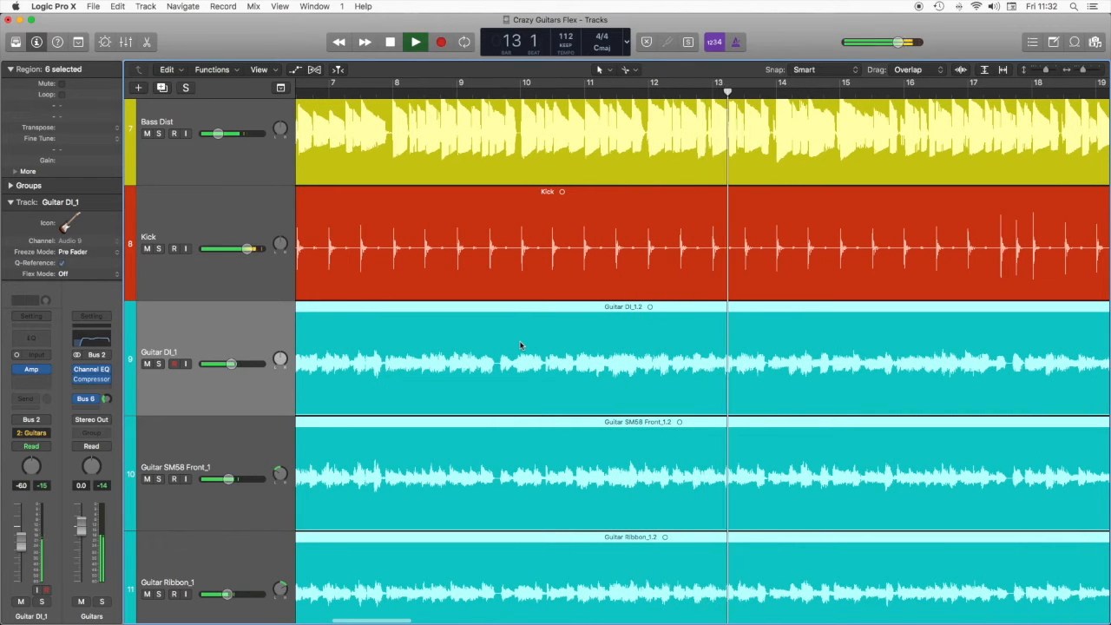
pyautogui.hscroll(1, 521, 346)
pyautogui.hscroll(-1, 521, 345)
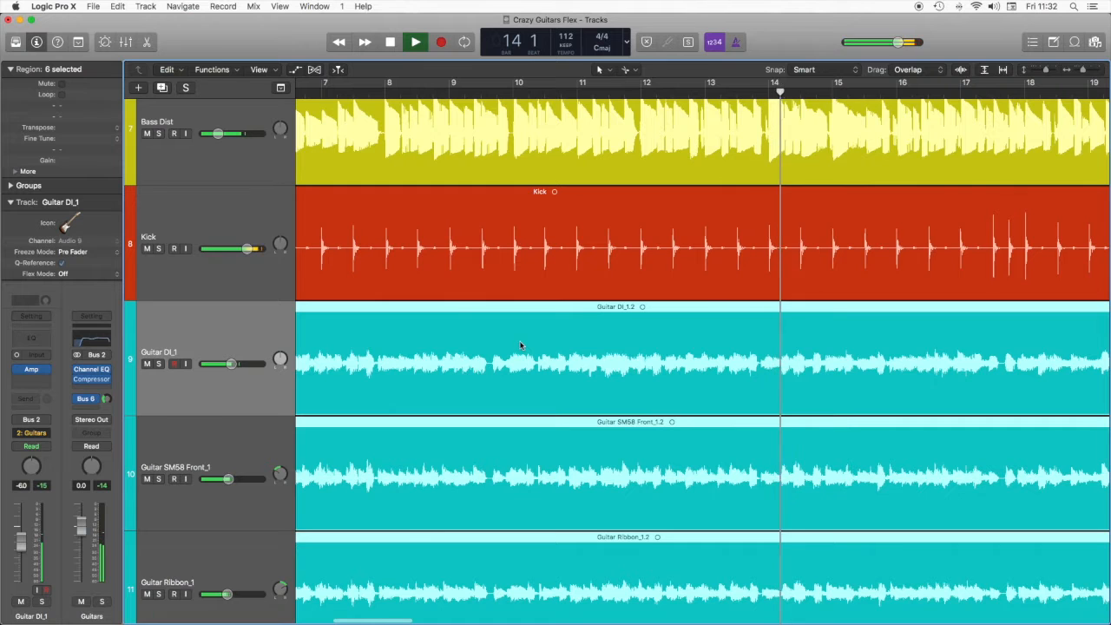
pyautogui.press('super+z')
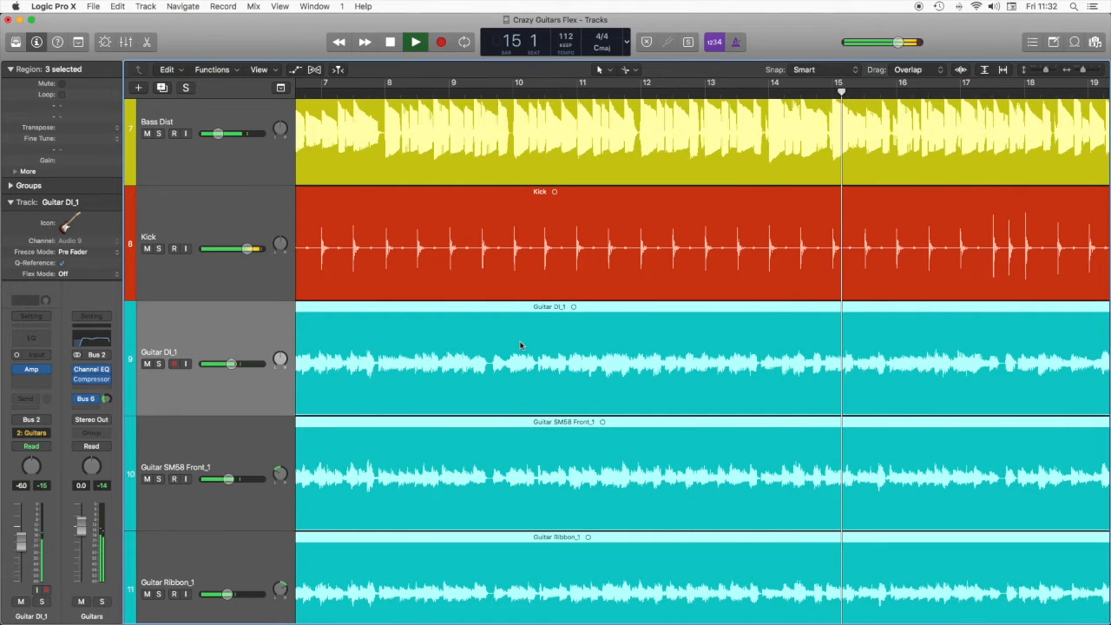
# Play on to bar 18, stop, and split the grouped guitar regions at bar 19.
pyautogui.hscroll(1, 521, 345)
pyautogui.hscroll(1, 521, 346)
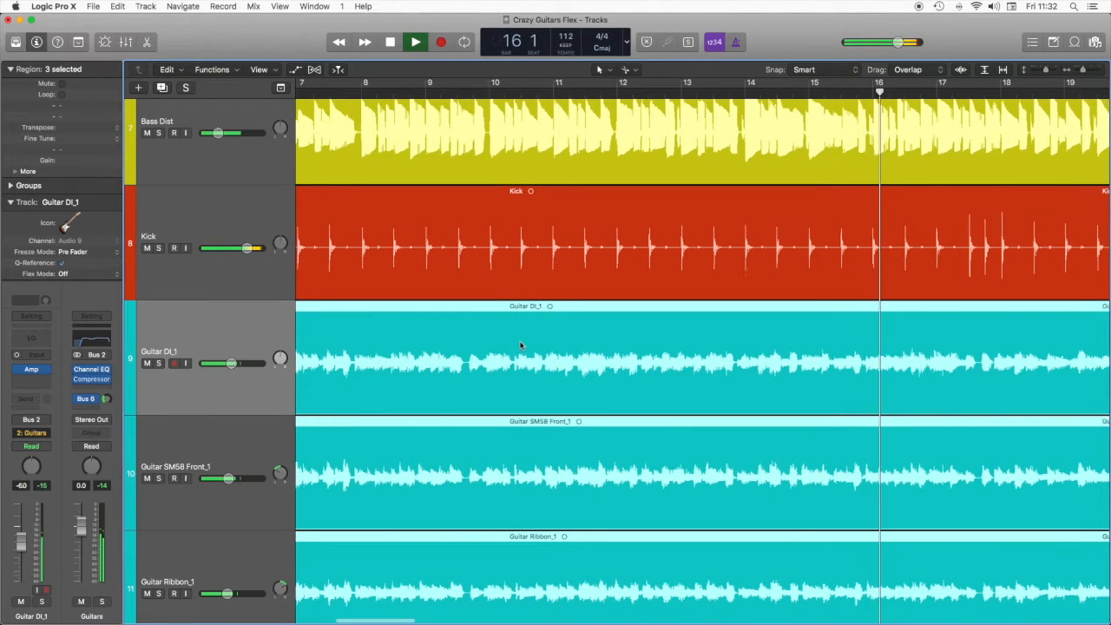
pyautogui.hscroll(6, 524, 340)
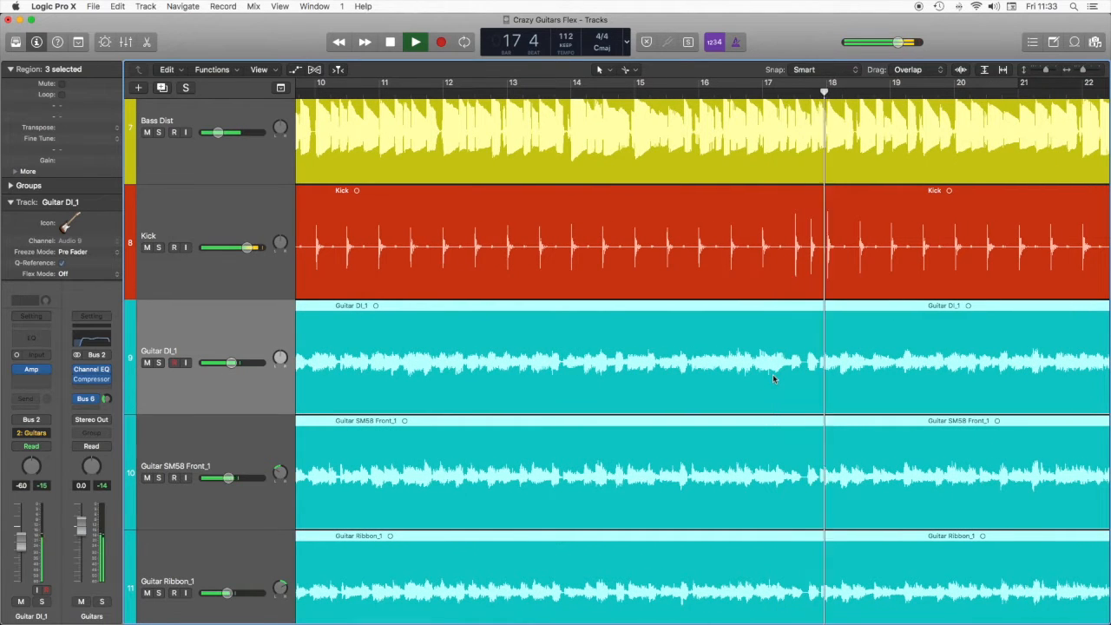
pyautogui.press('space')
pyautogui.keyDown('super'); pyautogui.click(832, 366); pyautogui.keyUp('super')
pyautogui.moveTo(831, 366); pyautogui.dragTo(890, 366)
# Audition the guitars from bar 2 and again from just before bar 9 to find the section to keep.
pyautogui.press('super+Left')
pyautogui.press('super+Left')
pyautogui.hscroll(-4, 478, 207)
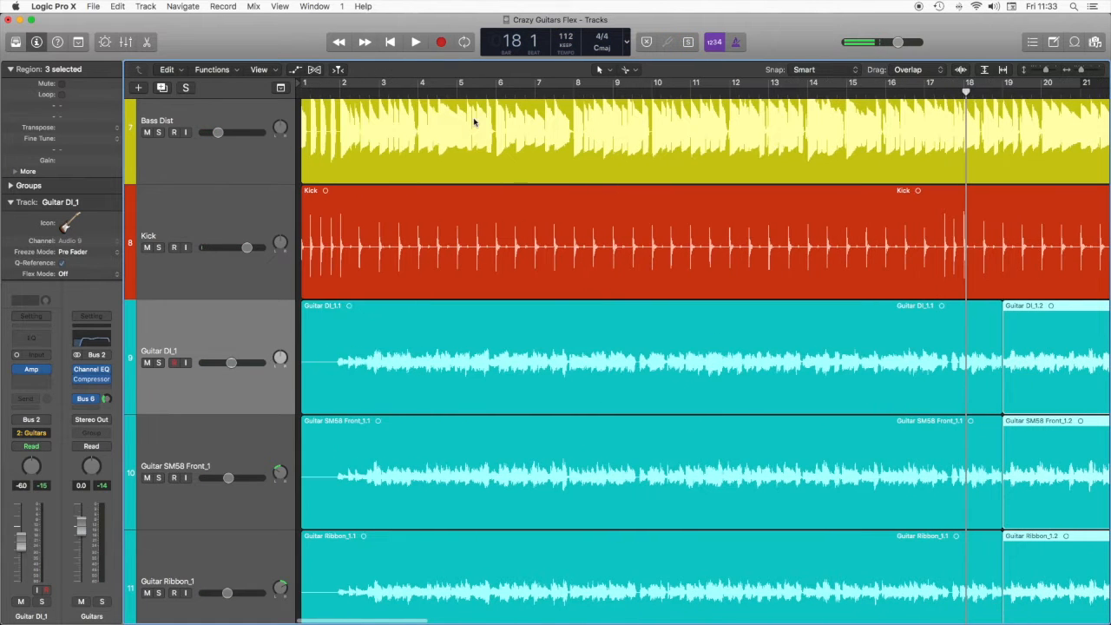
pyautogui.click(342, 93)
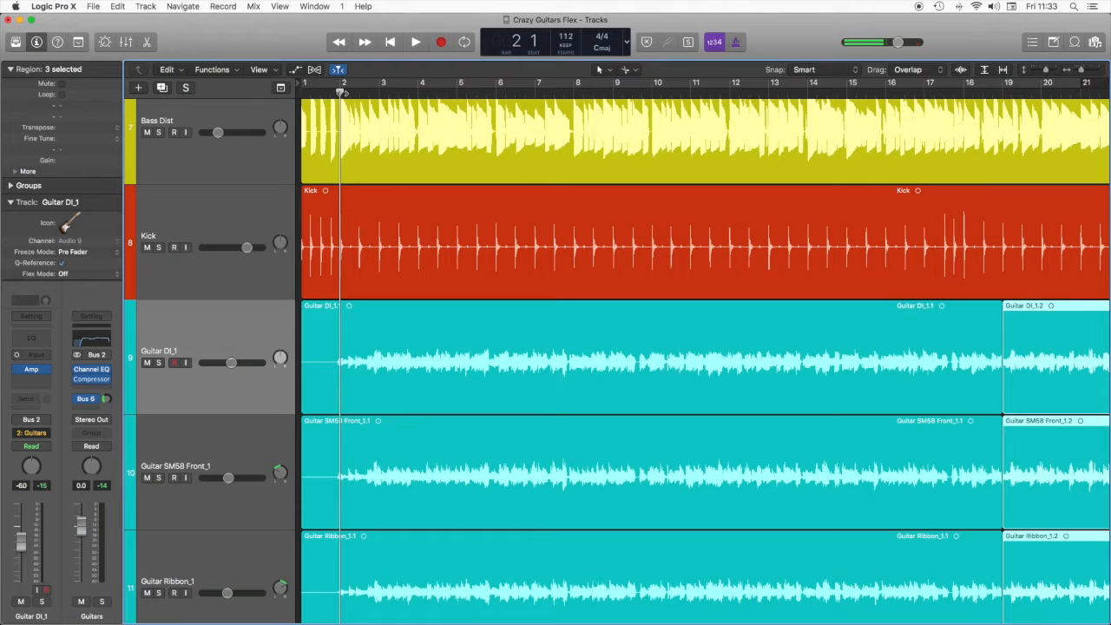
pyautogui.press('space')
pyautogui.press('space')
pyautogui.click(608, 93)
pyautogui.press('space')
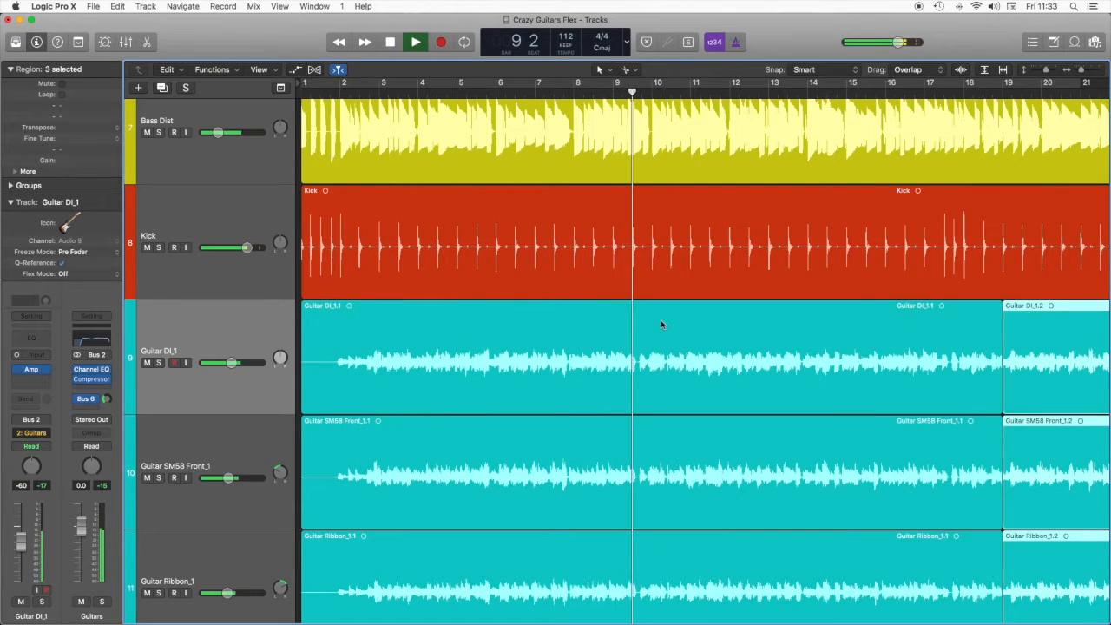
pyautogui.press('super+Right')
pyautogui.press('super+Right')
pyautogui.press('space')
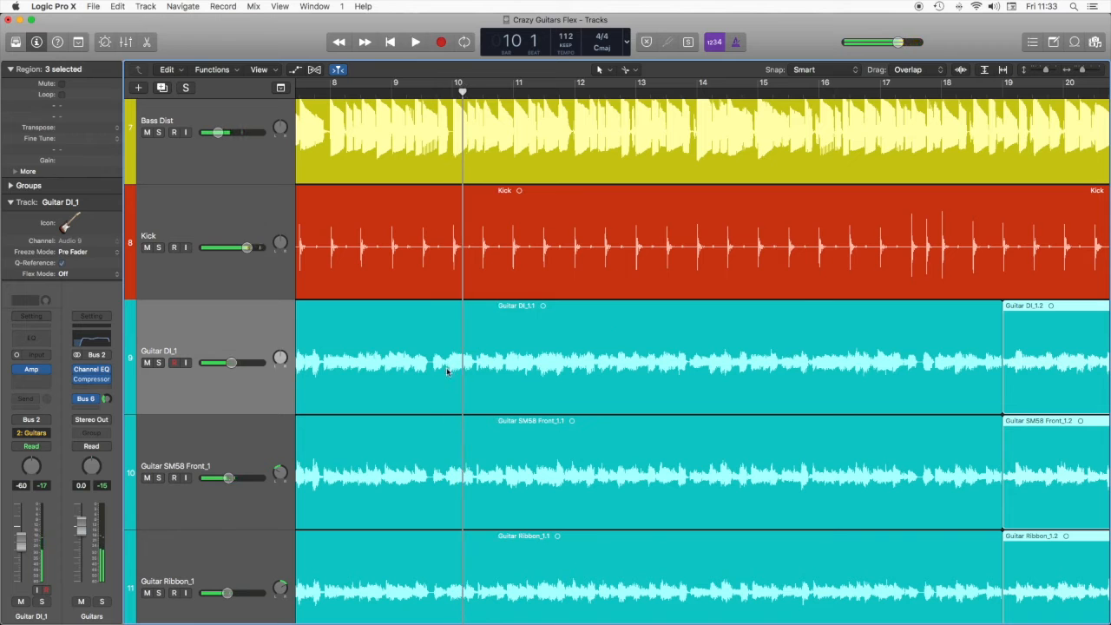
# Split the grouped guitar regions at bar 9 and delete the portion before it.
pyautogui.moveTo(451, 373); pyautogui.dragTo(401, 366)
pyautogui.press('super+Left')
pyautogui.press('super+Left')
pyautogui.press('super+Left')
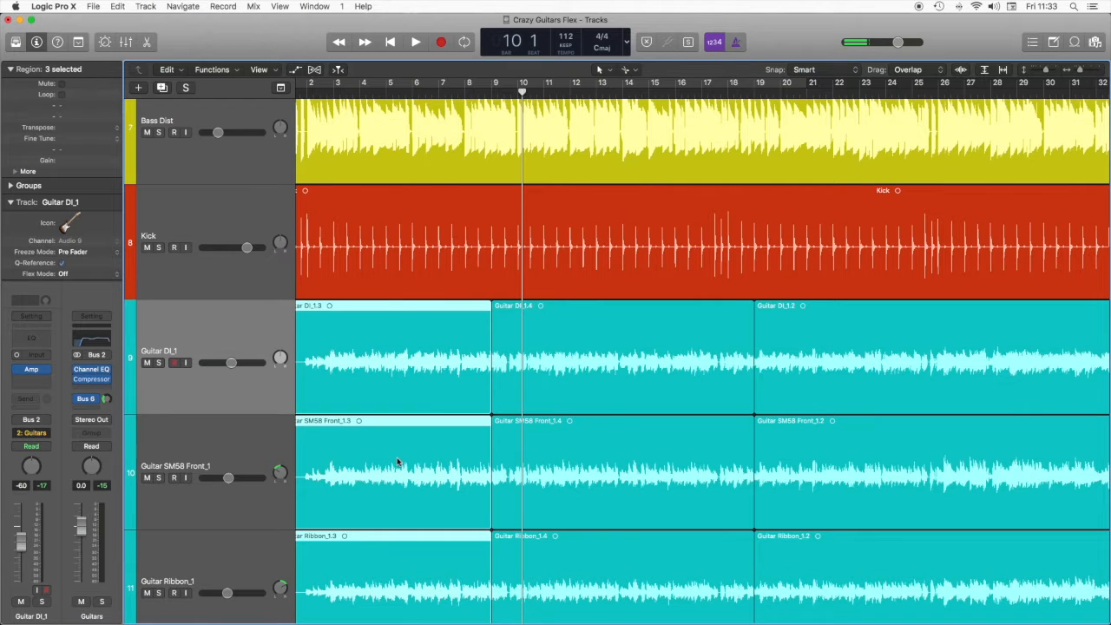
pyautogui.press('Delete')
# Cut the remaining guitar section just before bar 10, remove the part ahead of it and audition the new start.
pyautogui.hscroll(-2, 402, 458)
pyautogui.press('super+Right')
pyautogui.press('super+Right')
pyautogui.press('super+Right')
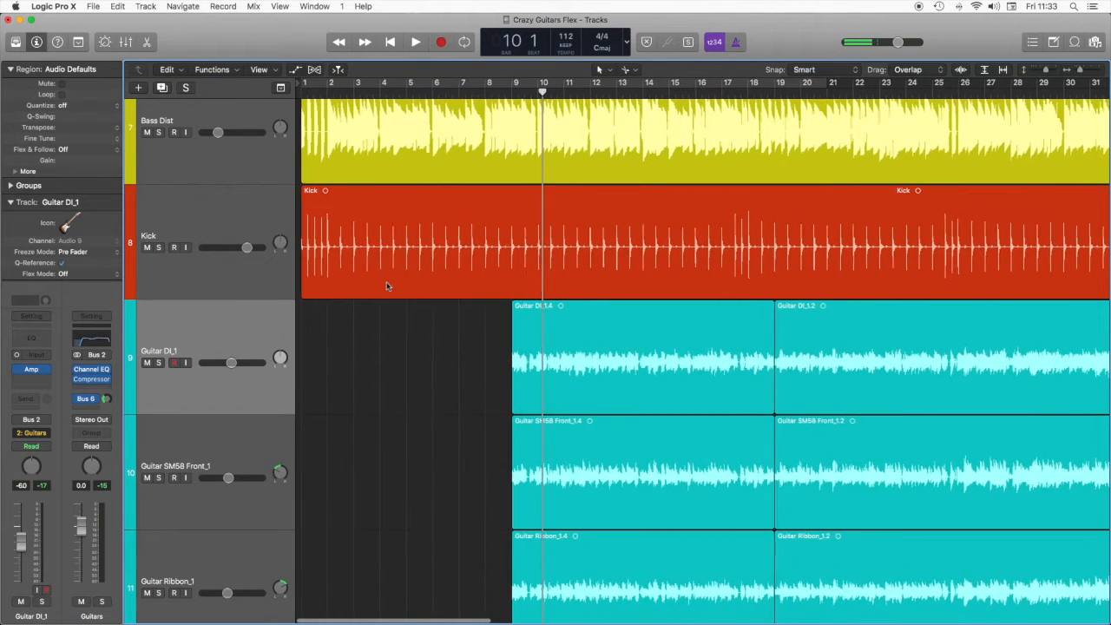
pyautogui.press('super+Right')
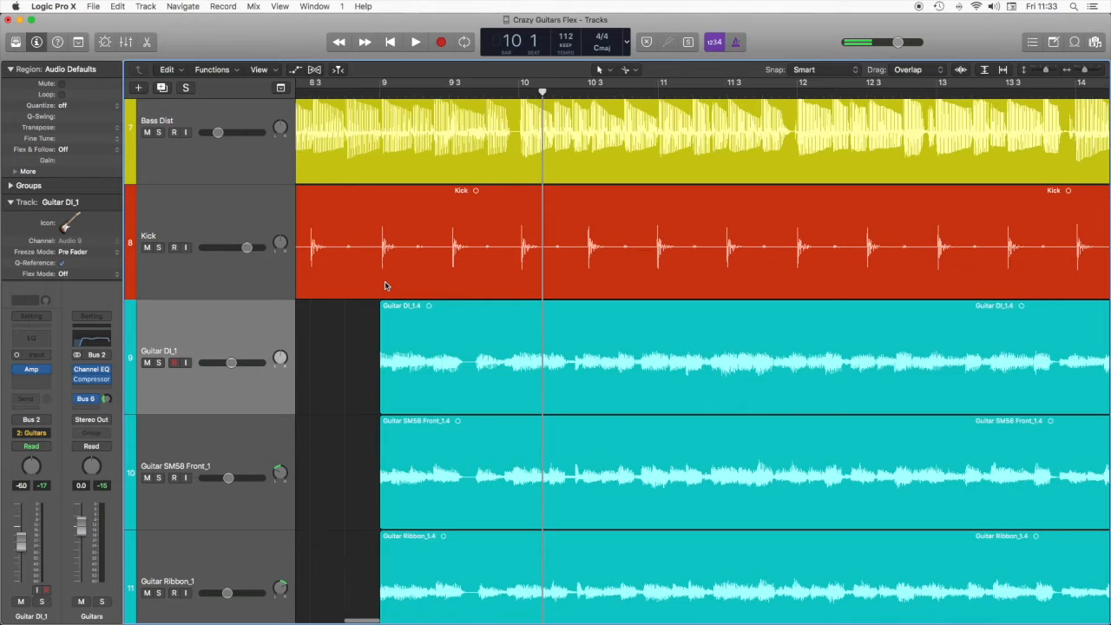
pyautogui.scroll(-3, 380, 290)
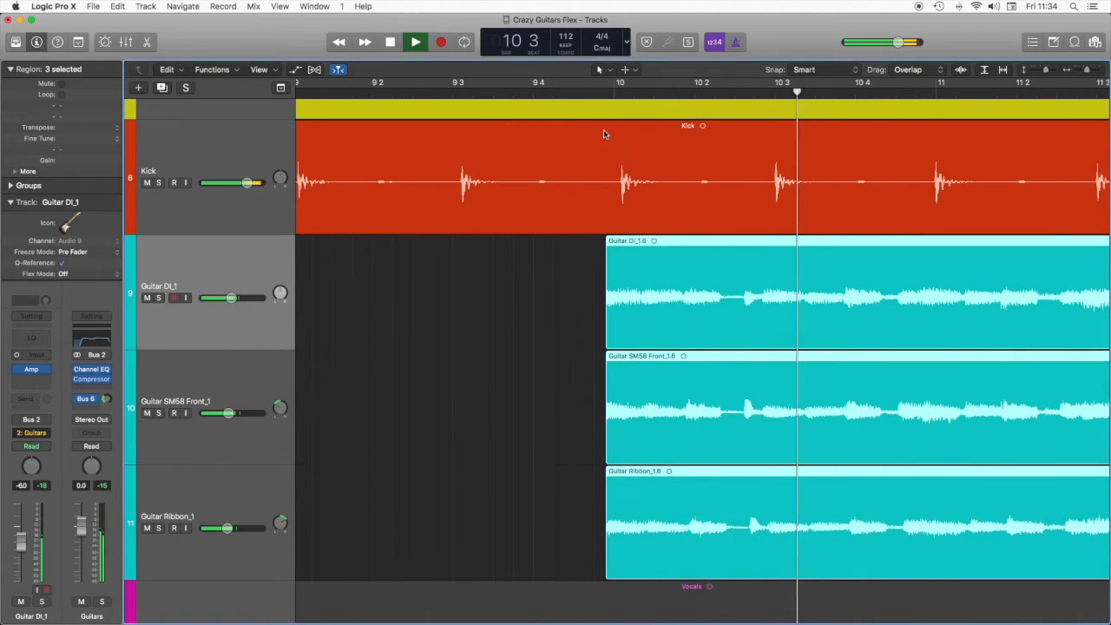
pyautogui.press('space')
# Move the trimmed grouped guitar regions nine bars earlier, to the beginning of the song.
pyautogui.press('super+Left')
pyautogui.press('super+Left')
pyautogui.press('super+Left')
pyautogui.press('super+Left')
pyautogui.press('super+Left')
pyautogui.press('super+Left')
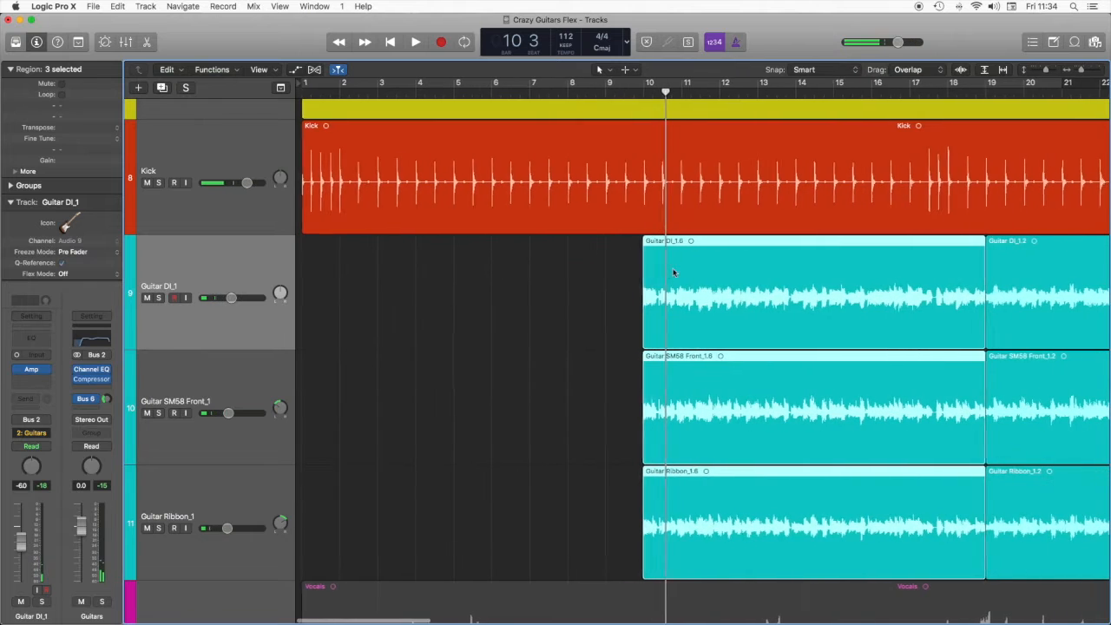
pyautogui.moveTo(686, 274); pyautogui.dragTo(341, 281)
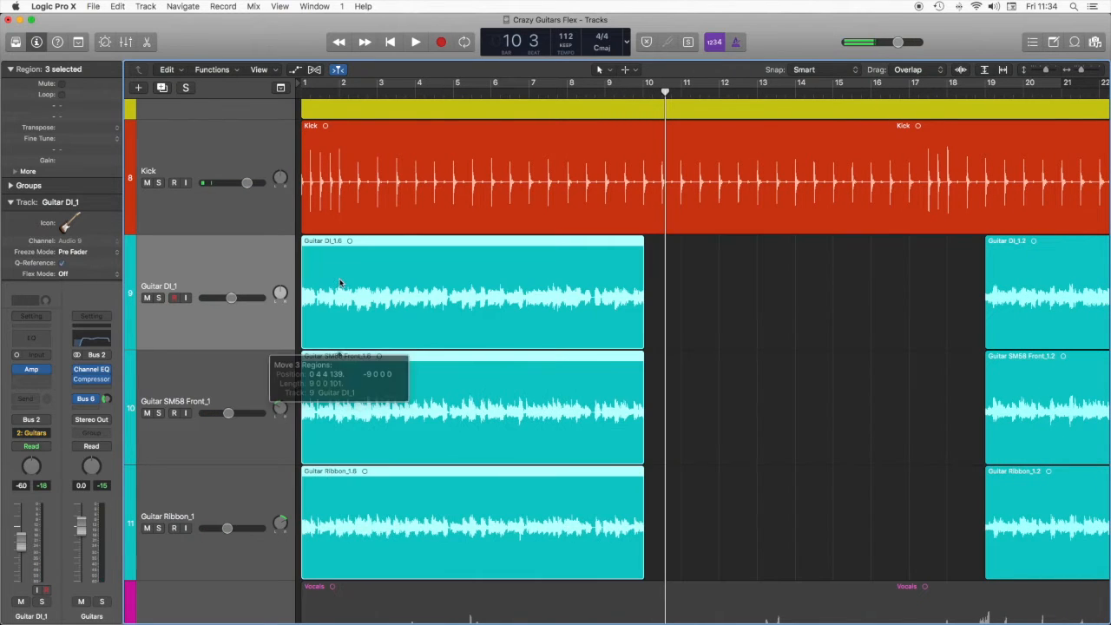
# Shift the grouped guitar regions so that they start at bar 2.
pyautogui.press('Return')
pyautogui.press('super+Right')
pyautogui.press('super+Right')
pyautogui.moveTo(342, 276); pyautogui.dragTo(431, 285)
pyautogui.press('super+Right')
pyautogui.press('Return')
pyautogui.press('super+Right')
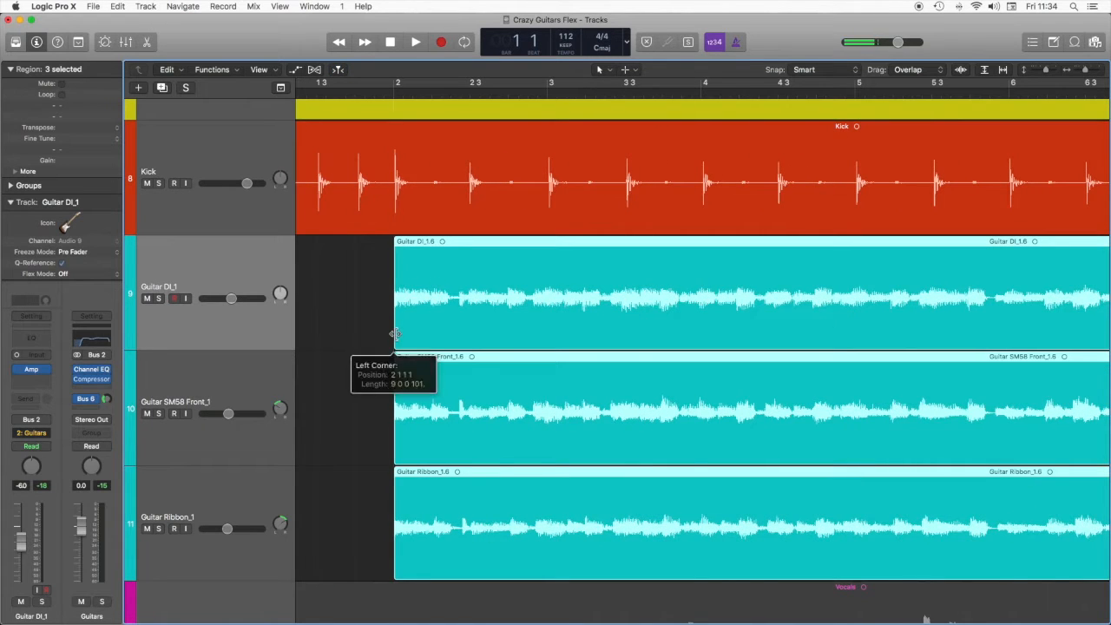
# Play the moved guitar section from bar 2 to bar 10 to check its timing against the kick.
pyautogui.click(395, 90)
pyautogui.press('space')
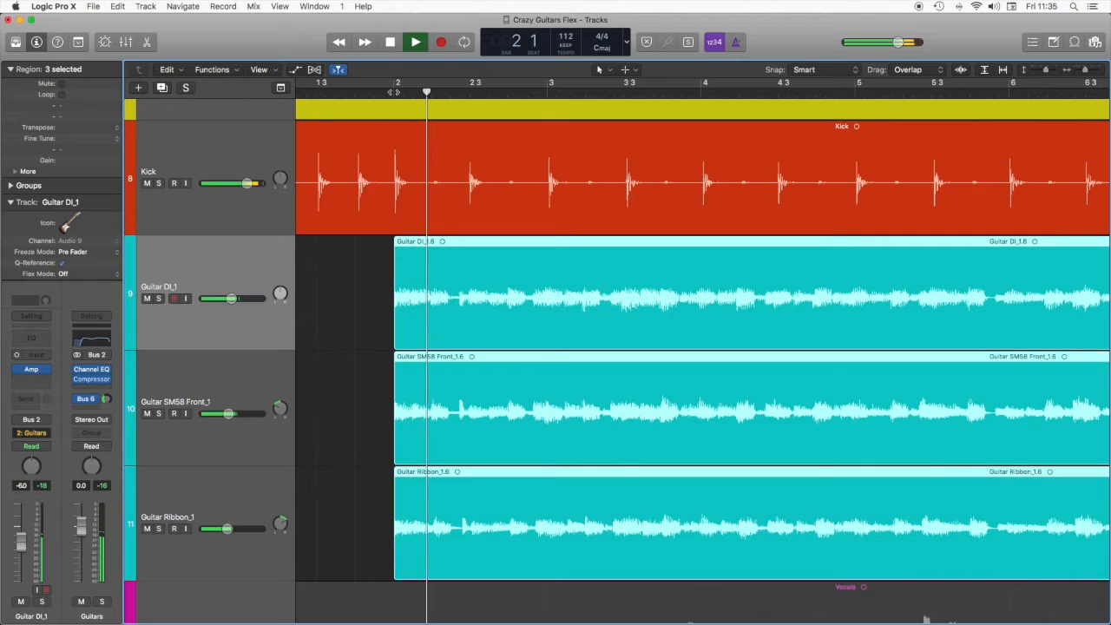
pyautogui.press('super+Left')
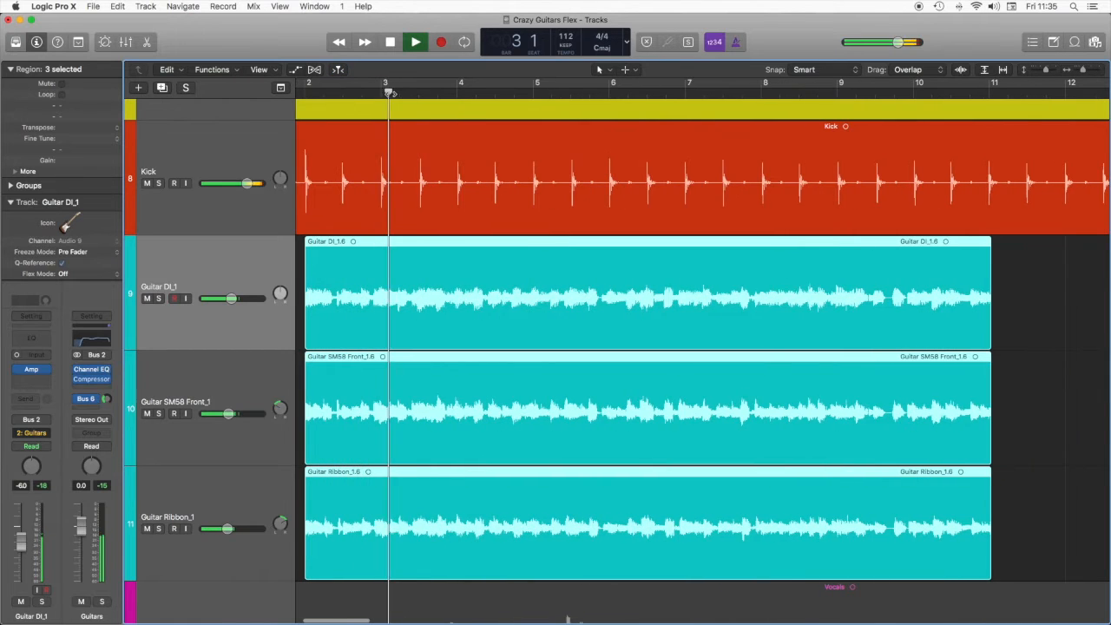
pyautogui.hscroll(-3, 393, 95)
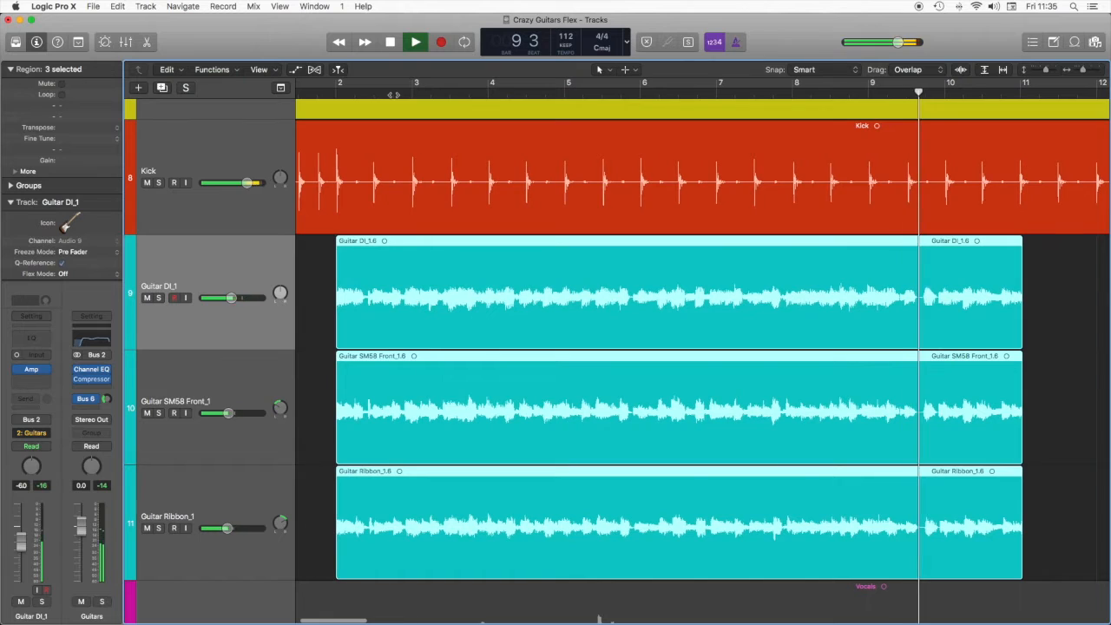
pyautogui.press('space')
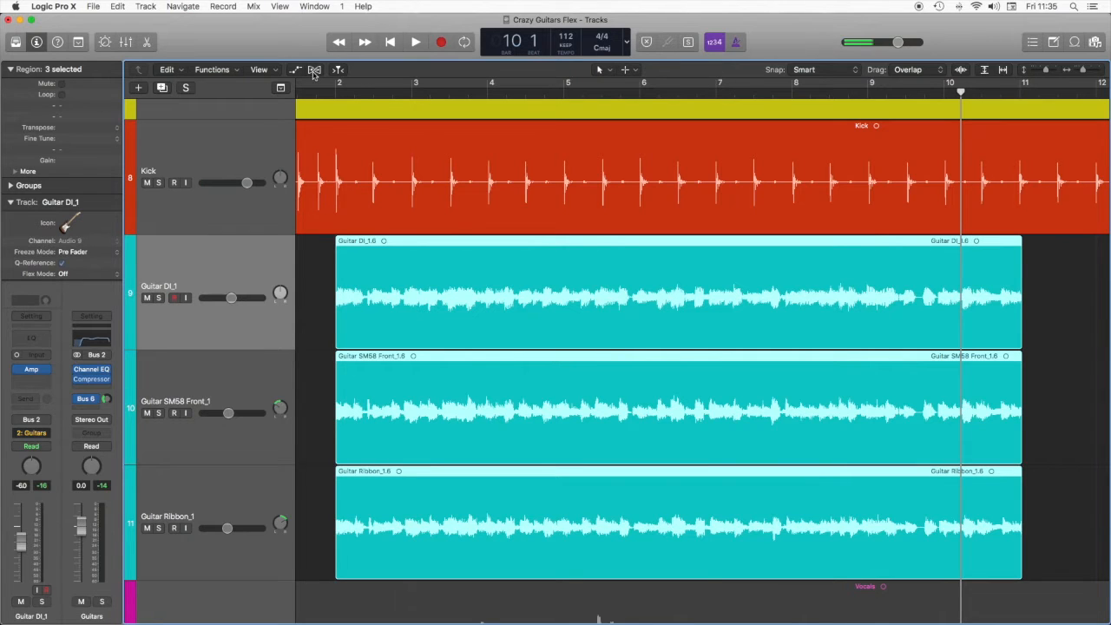
# Switch between the Flex and automation displays, leaving the Flex controls shown on the tracks.
pyautogui.click(315, 69)
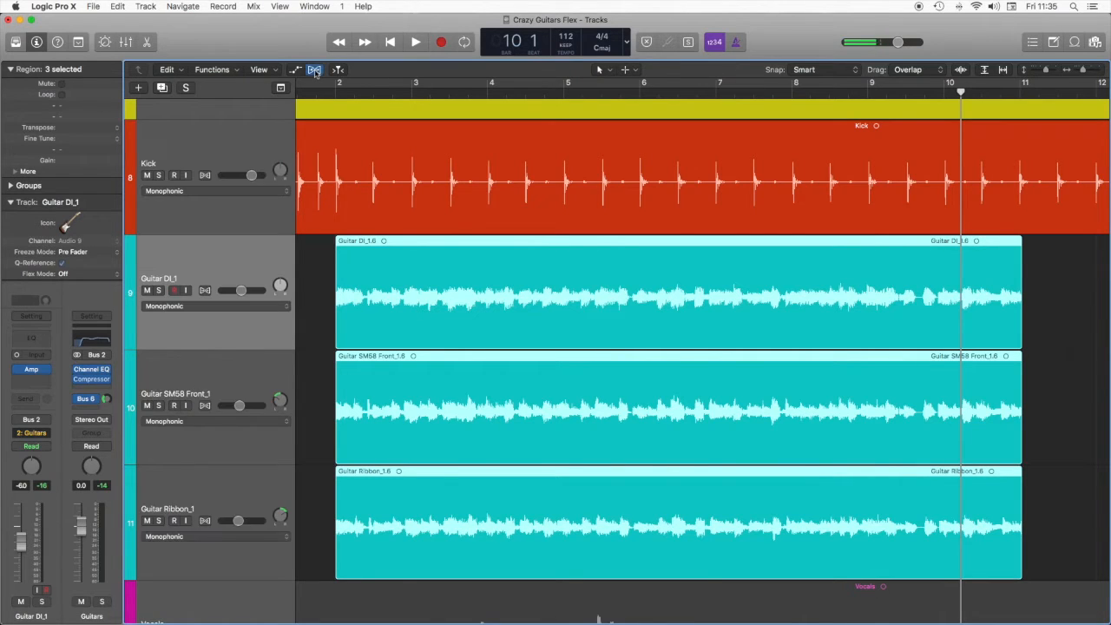
pyautogui.click(315, 70)
pyautogui.click(296, 70)
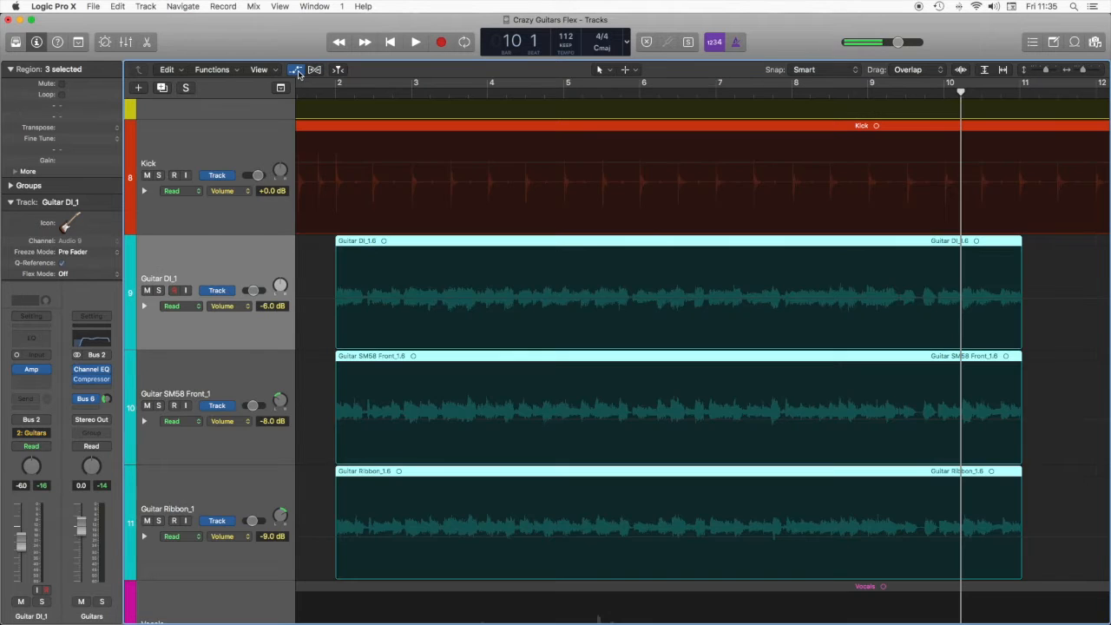
pyautogui.click(297, 71)
pyautogui.click(315, 70)
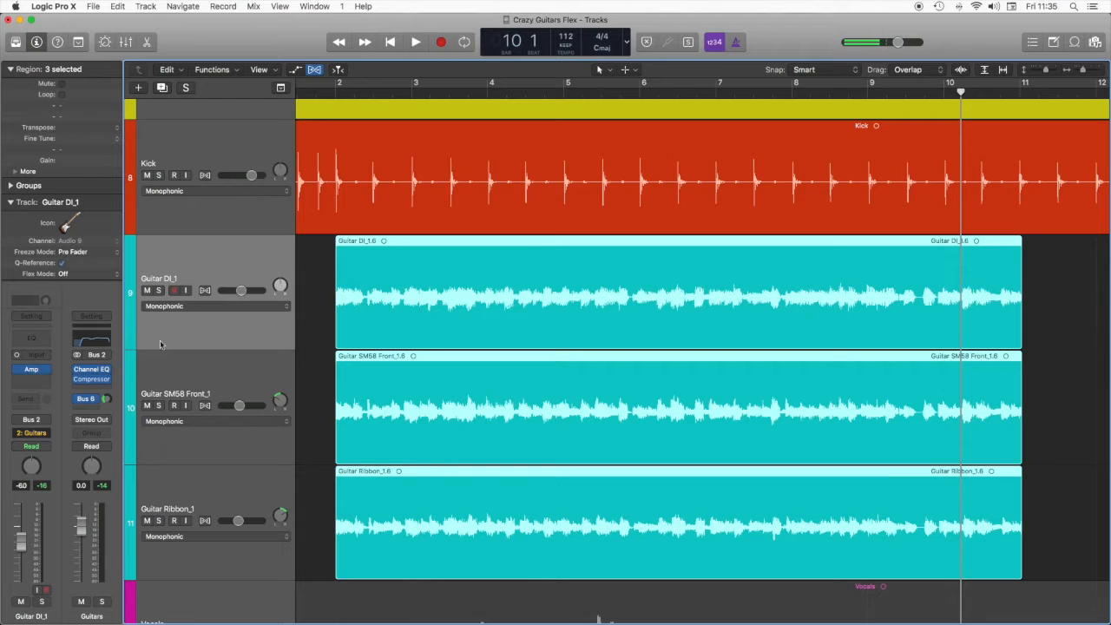
# Set the Flex mode of the grouped guitar tracks to Flex Time - Polyphonic.
pyautogui.click(167, 308)
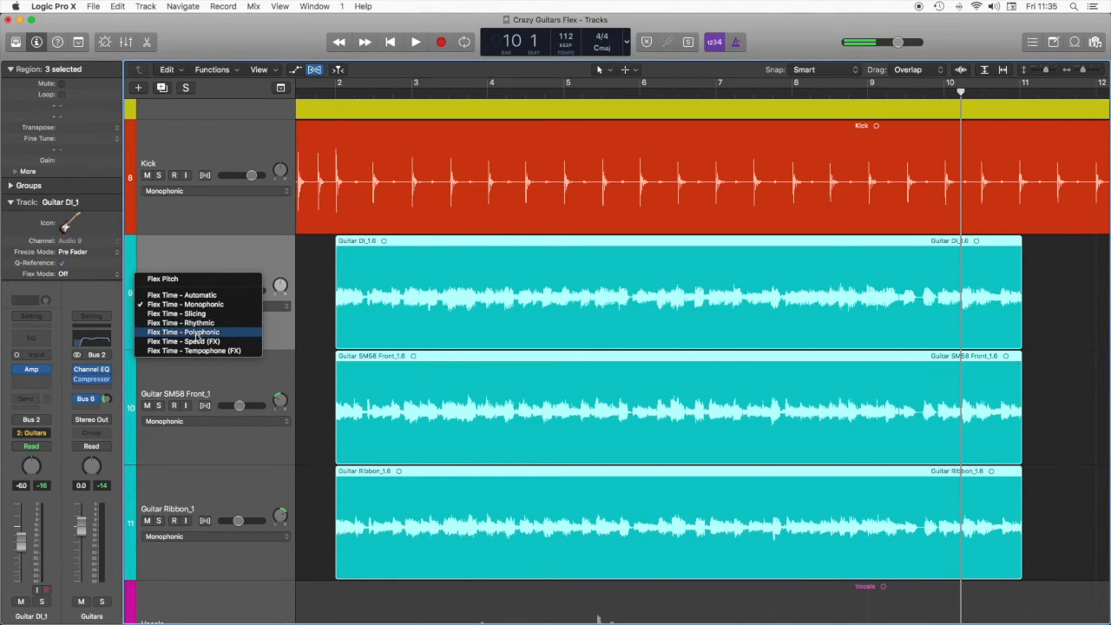
pyautogui.click(195, 334)
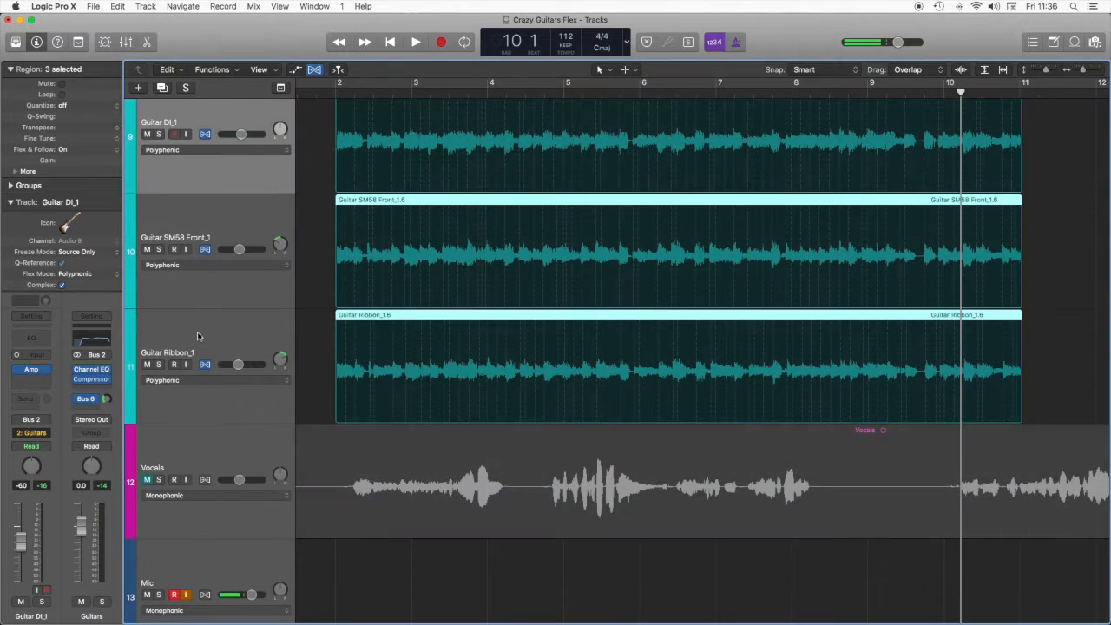
pyautogui.scroll(2, 198, 337)
pyautogui.scroll(2, 198, 336)
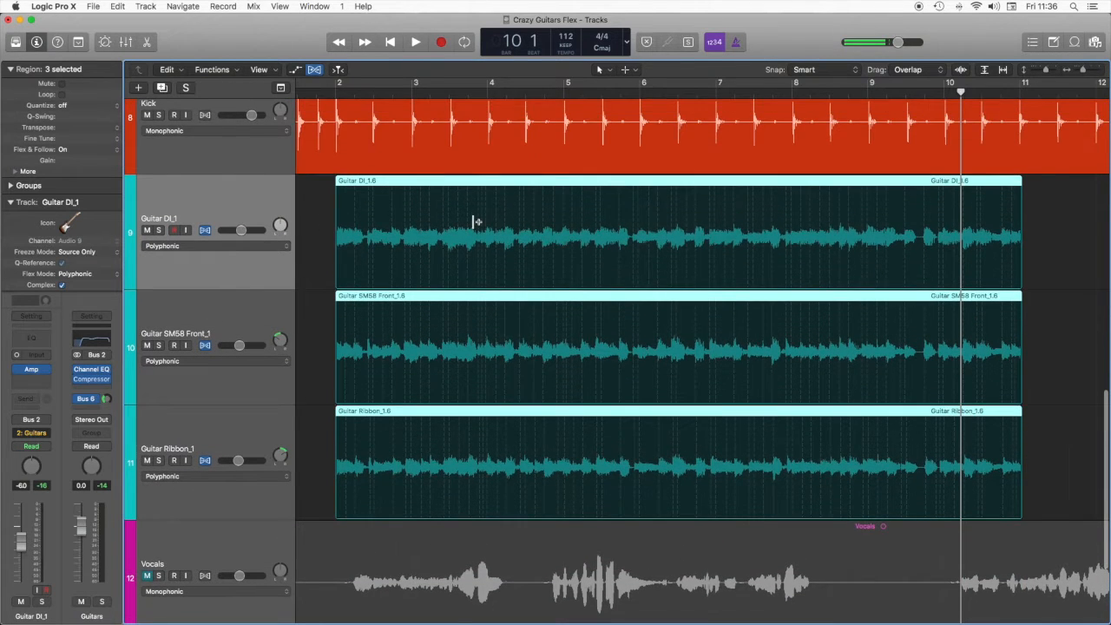
# Try adding a flex marker in bar 5 of the grouped guitars and stretching the audio with it.
pyautogui.press('super+Right')
pyautogui.hscroll(-4, 473, 221)
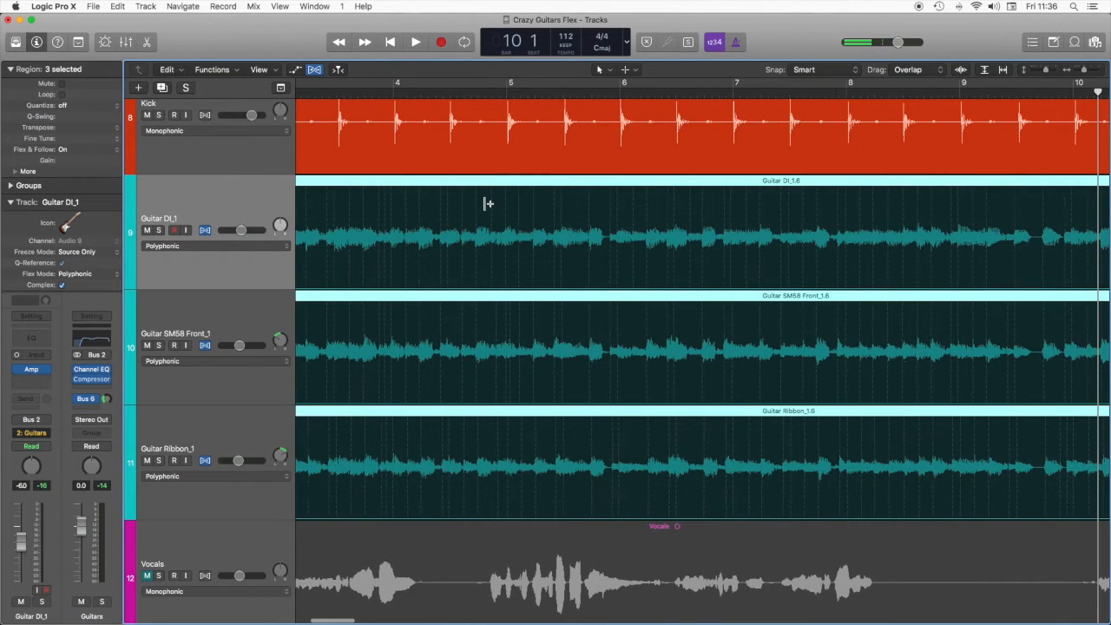
pyautogui.click(589, 193)
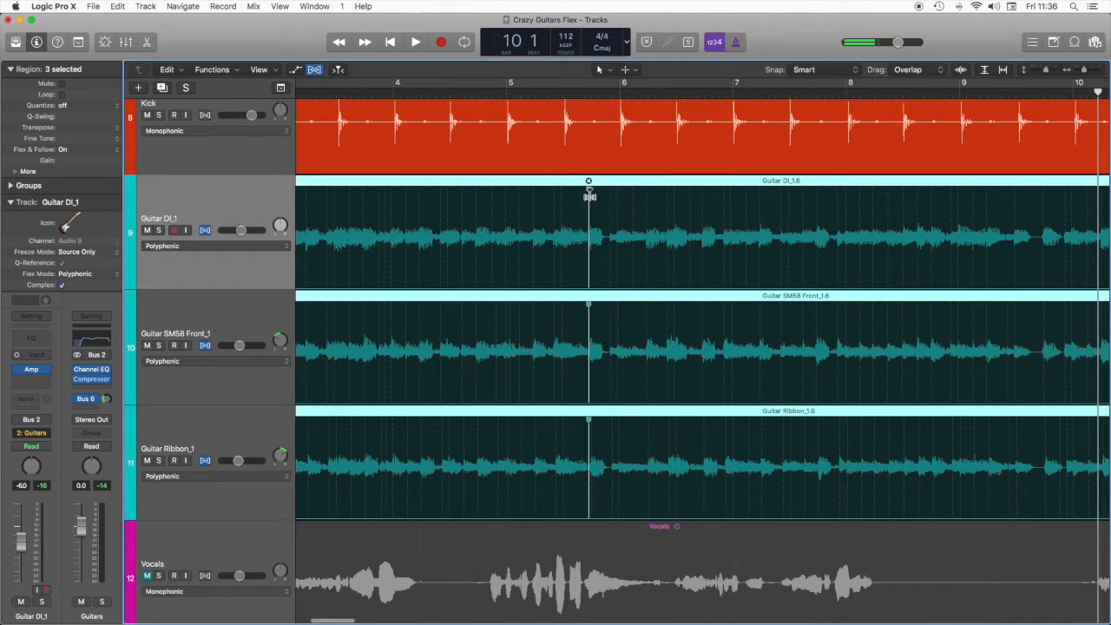
pyautogui.moveTo(587, 197)
pyautogui.mouseDown()
pyautogui.moveTo(526, 186)
pyautogui.moveTo(657, 200)
pyautogui.moveTo(953, 193)
pyautogui.mouseUp()
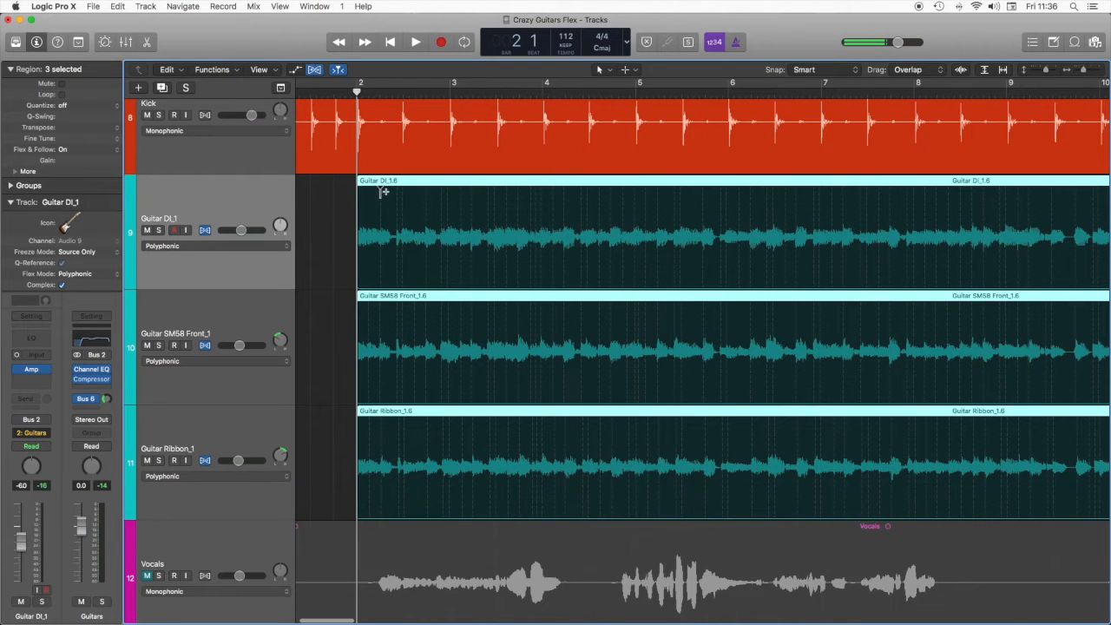
# Try out a single flex marker just after bar 3 on the grouped guitars and delete it.
pyautogui.click(379, 191)
pyautogui.click(421, 191)
pyautogui.click(488, 191)
pyautogui.click(442, 195)
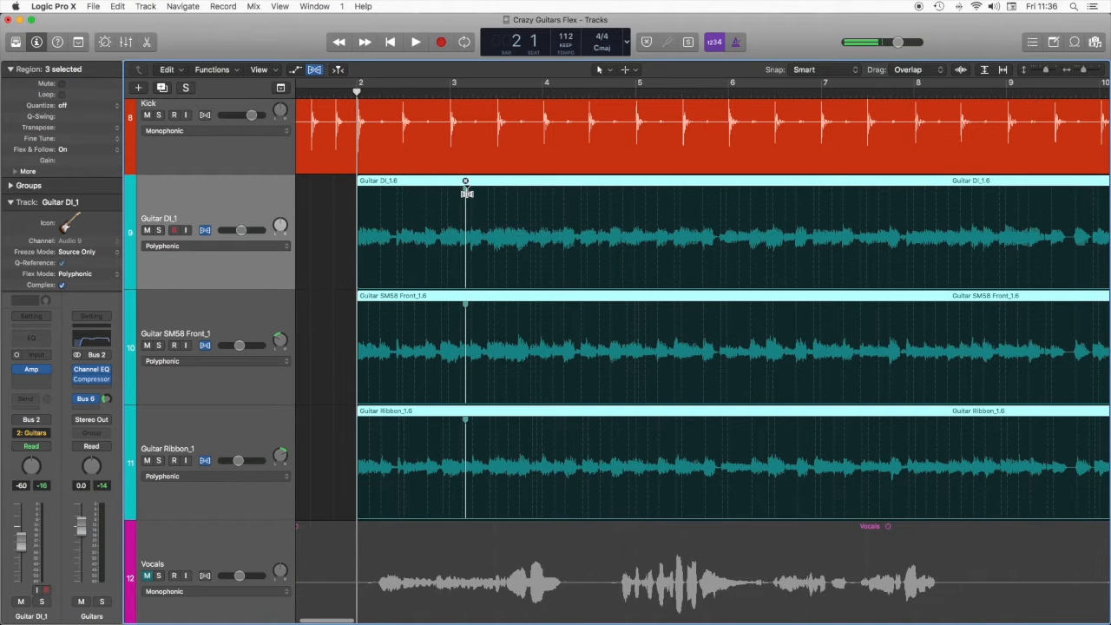
pyautogui.doubleClick(466, 193)
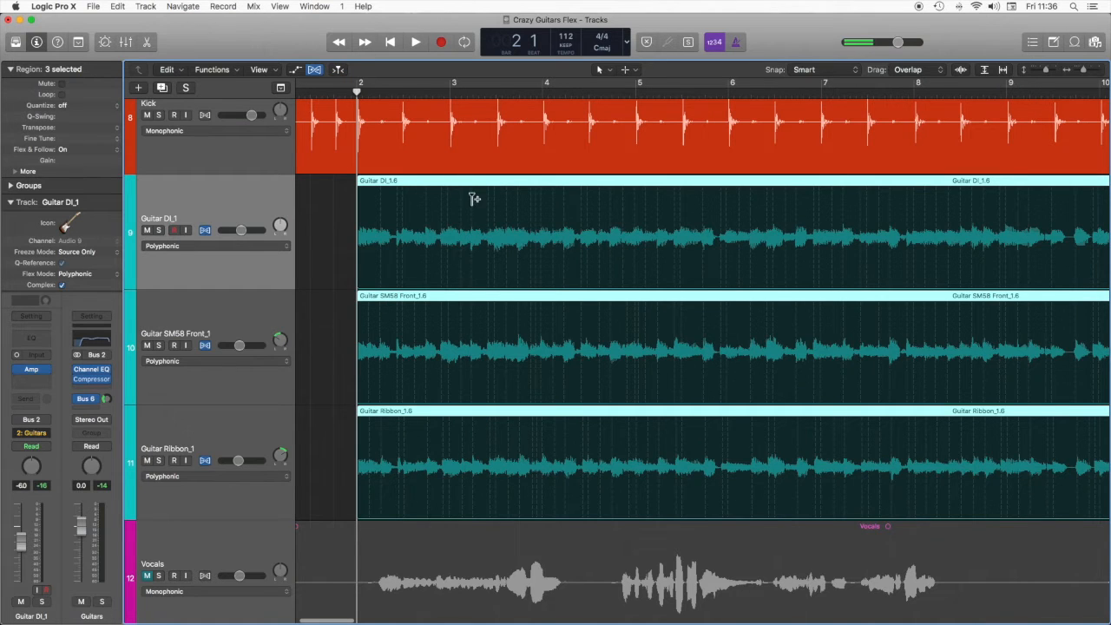
# Try flex markers with neighbouring boundary markers in bar 3 of the guitars and delete them all.
pyautogui.moveTo(471, 196)
pyautogui.mouseDown()
pyautogui.moveTo(509, 199)
pyautogui.moveTo(471, 194)
pyautogui.mouseUp()
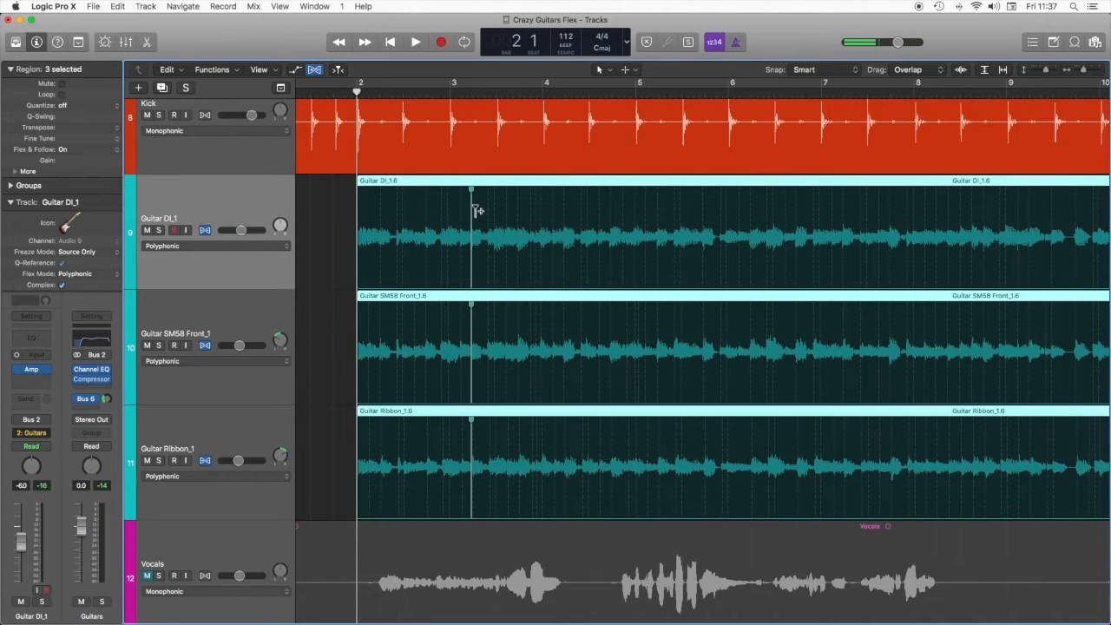
pyautogui.click(489, 271)
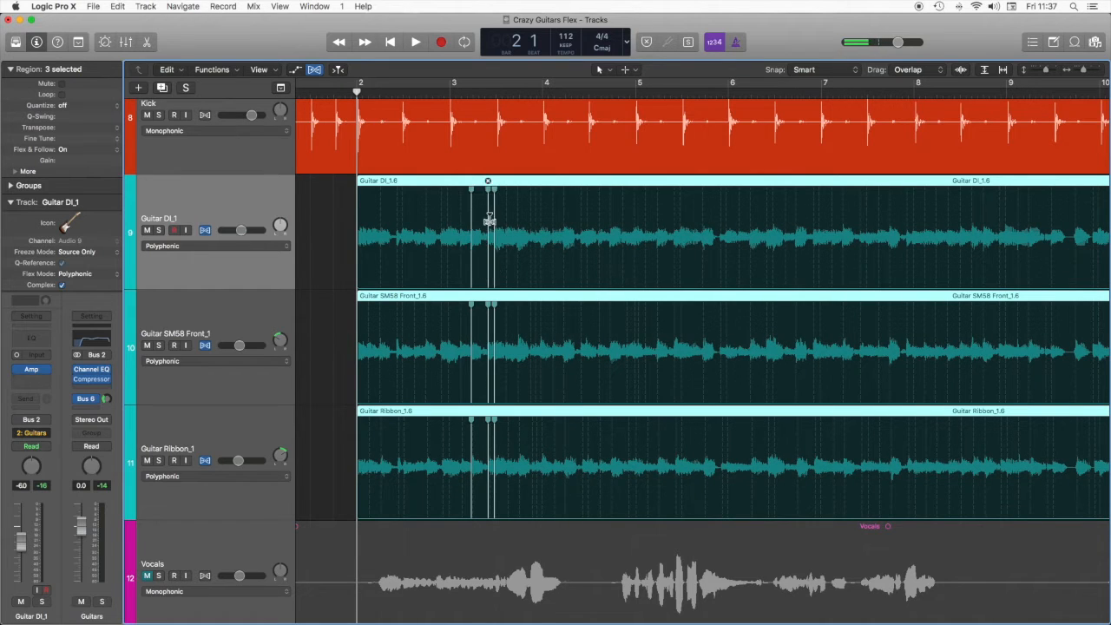
pyautogui.moveTo(488, 192); pyautogui.dragTo(483, 193)
pyautogui.doubleClick(483, 193)
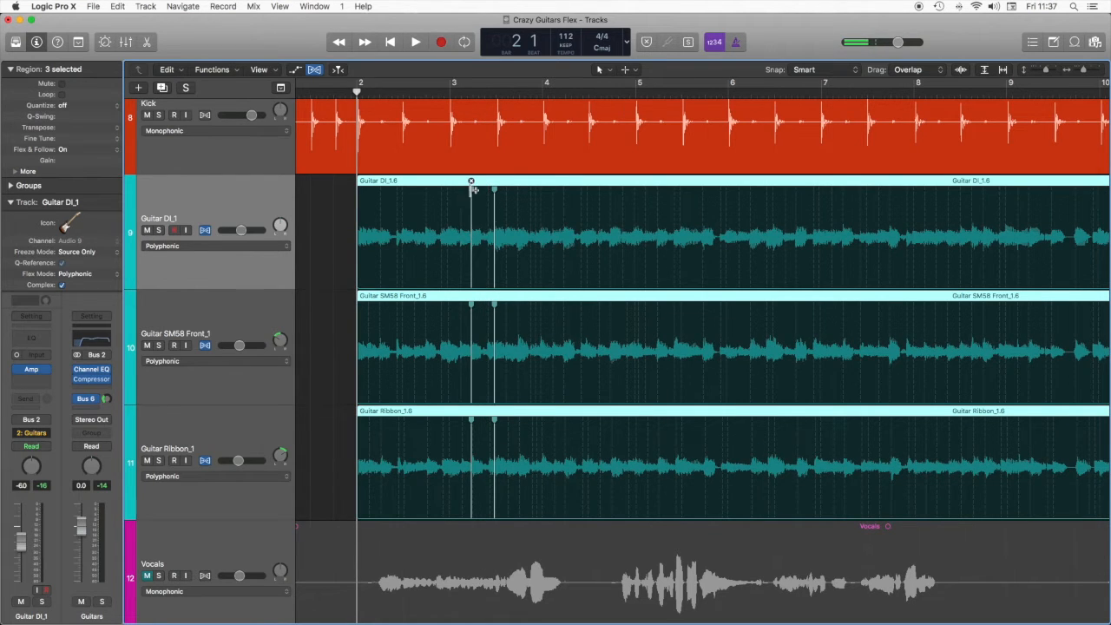
pyautogui.doubleClick(495, 191)
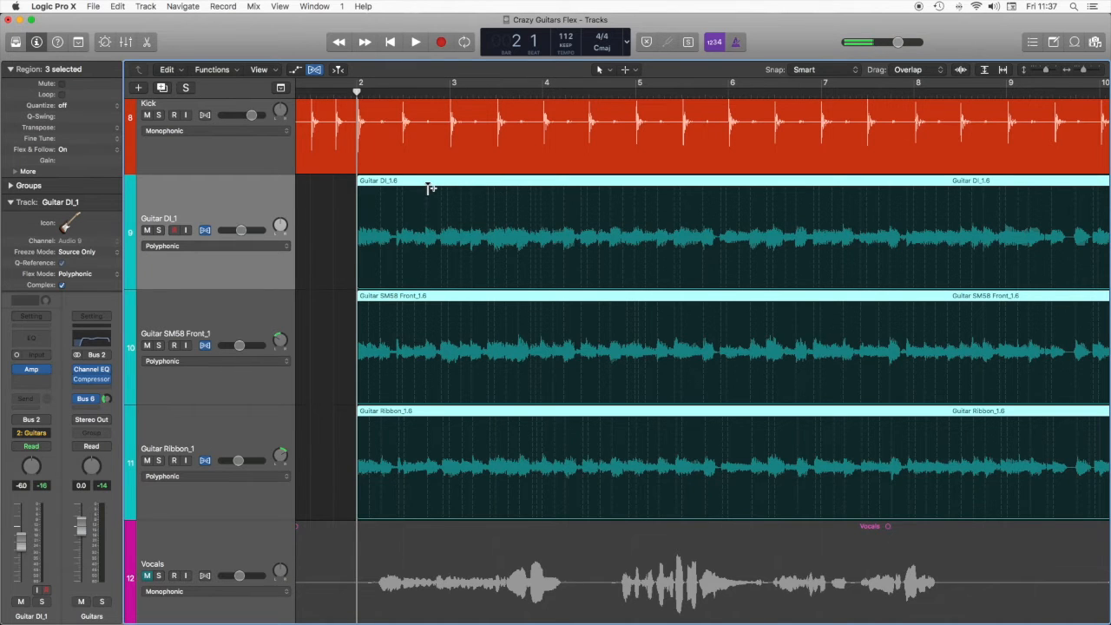
# Extend the start of the grouped guitar regions to before bar 2 and add a flex marker at the first strong transient.
pyautogui.press('super+Right')
pyautogui.press('super+Right')
pyautogui.press('super+Right')
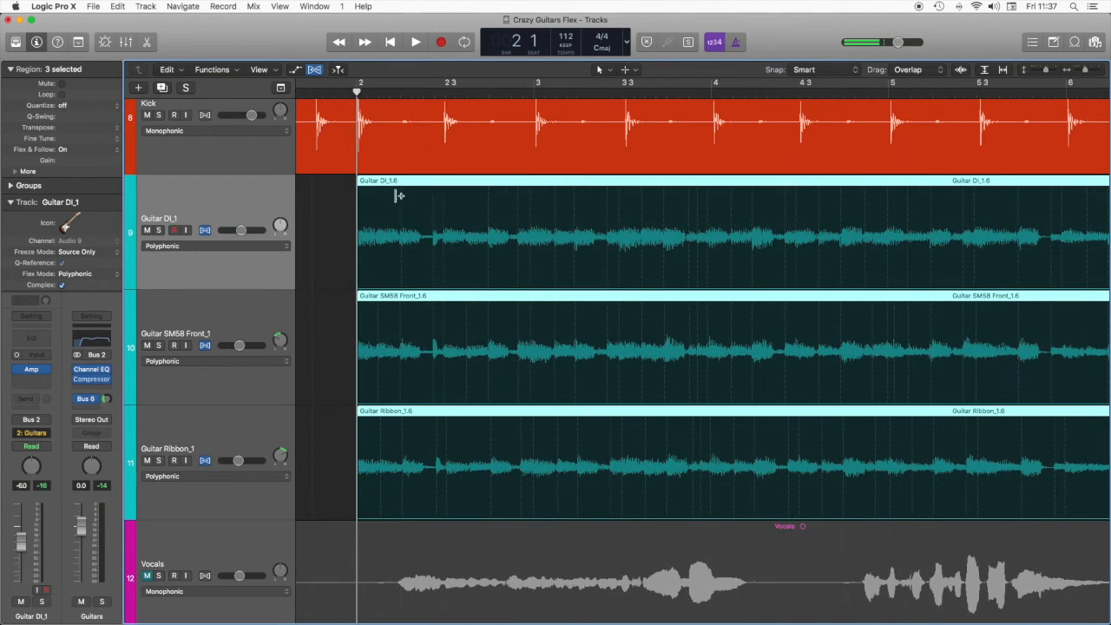
pyautogui.moveTo(359, 272); pyautogui.dragTo(321, 248)
pyautogui.click(353, 192)
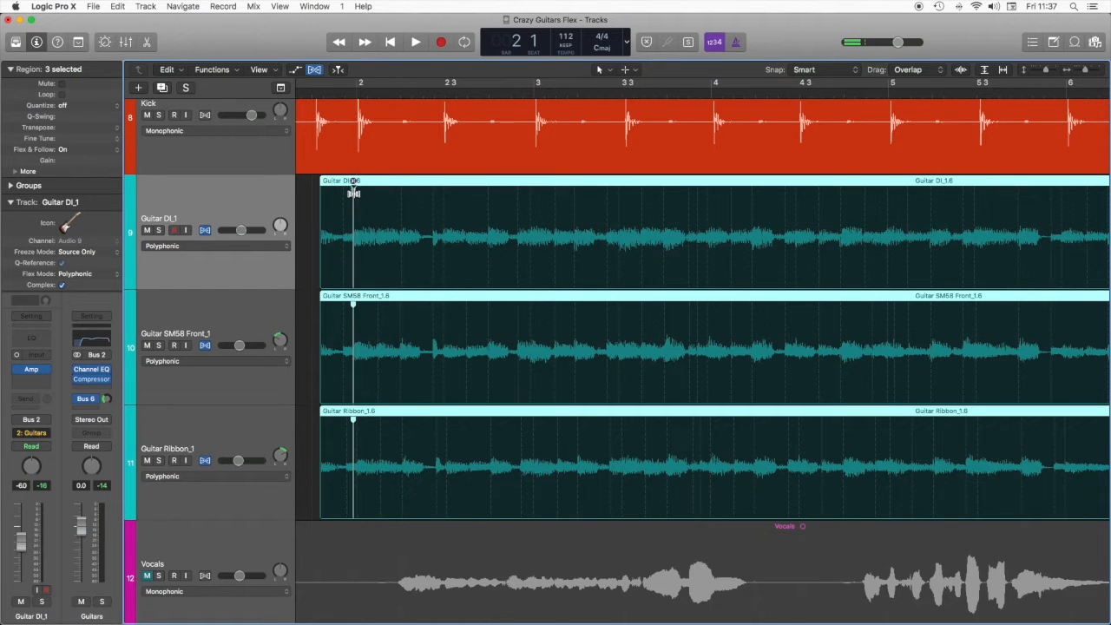
# Align the flexed transient with the kick at bar 2 and delete the guitar audio before it.
pyautogui.moveTo(354, 193)
pyautogui.mouseDown()
pyautogui.moveTo(361, 200)
pyautogui.moveTo(312, 293)
pyautogui.mouseUp()
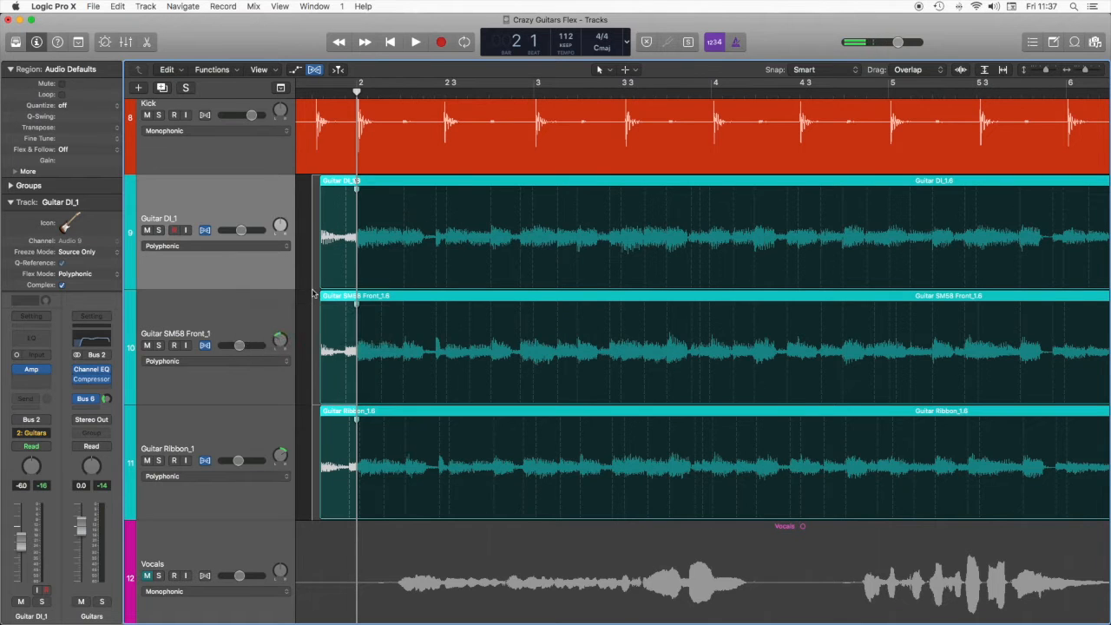
pyautogui.press('Delete')
# Play through the guitars and flex the transients at bars 3 and 4 into line with the kick.
pyautogui.press('space')
pyautogui.press('space')
pyautogui.click(484, 193)
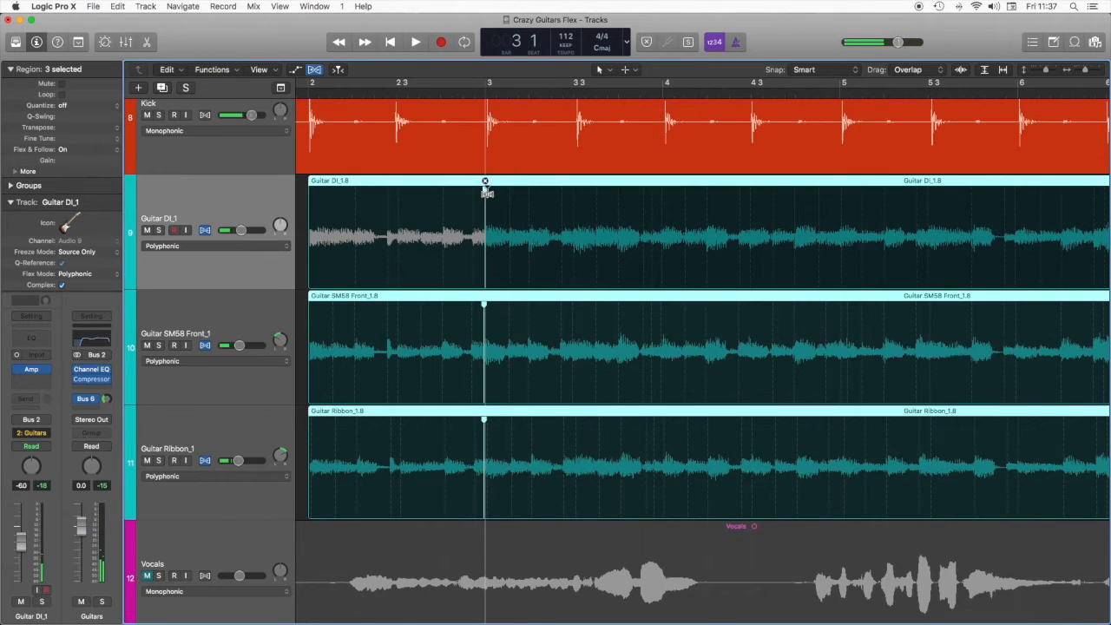
pyautogui.press('space')
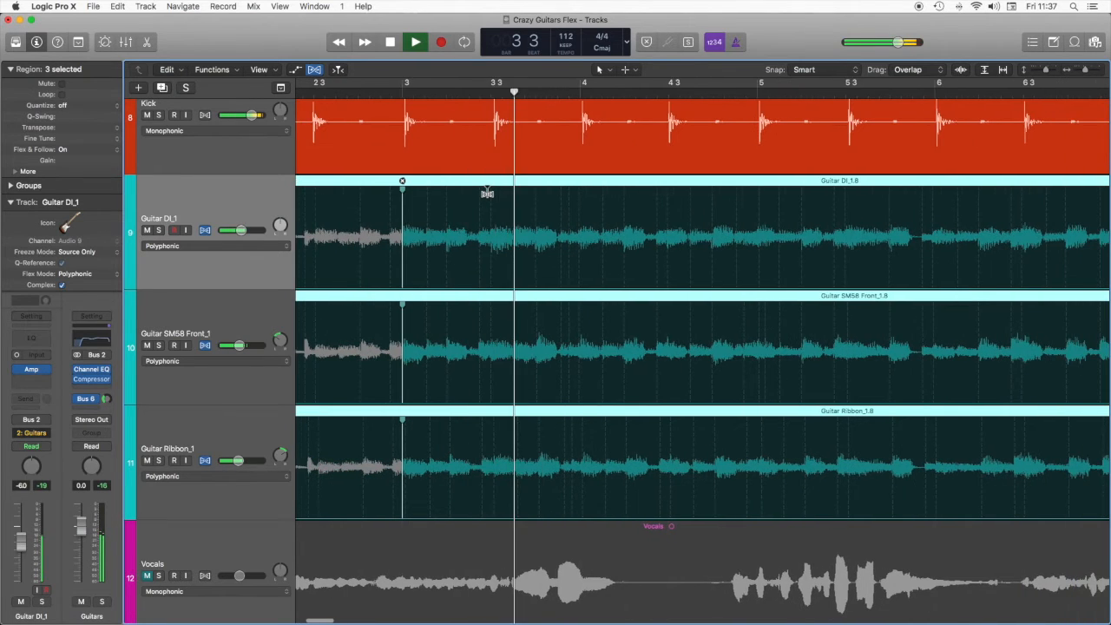
pyautogui.press('space')
pyautogui.click(563, 191)
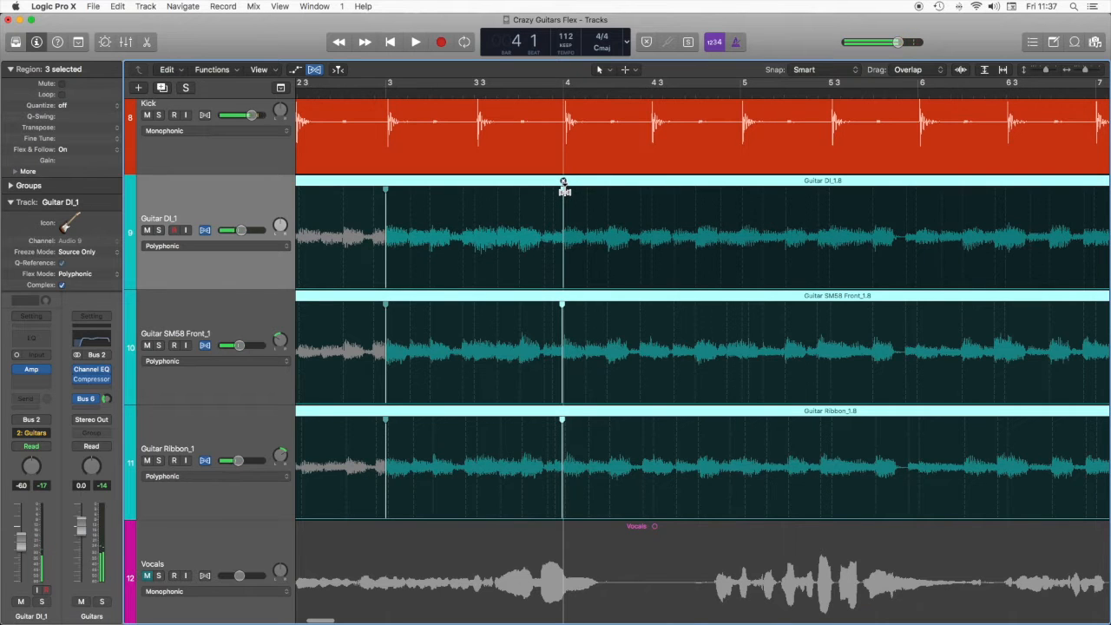
# Continue playback and flex the guitar transients at bars 5 and 6 into line with the kick.
pyautogui.press('space')
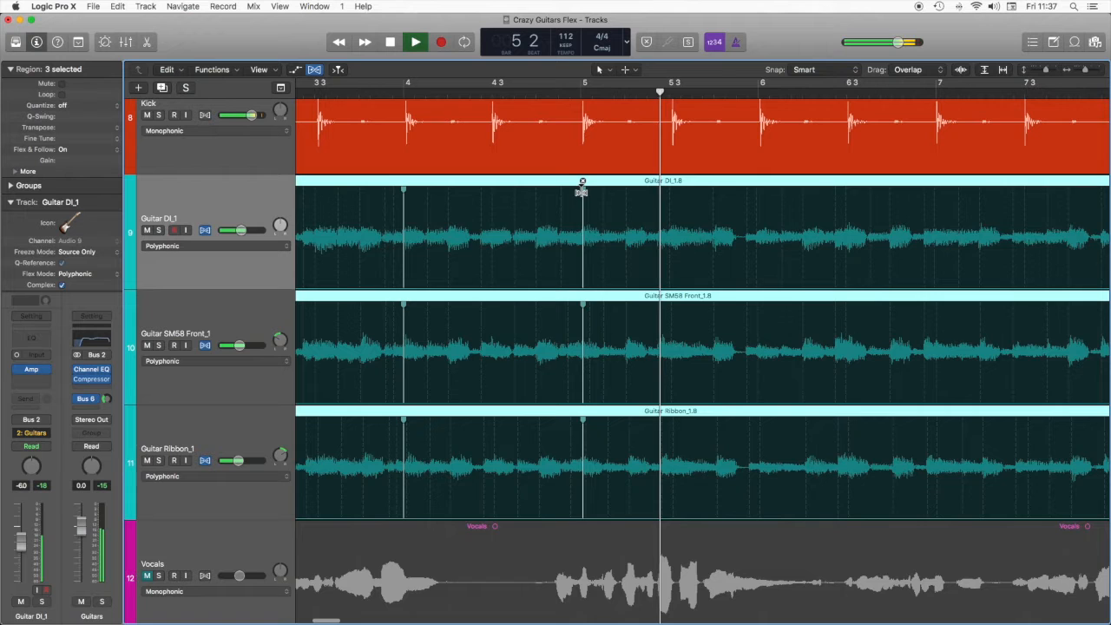
pyautogui.click(579, 191)
pyautogui.hscroll(4, 580, 191)
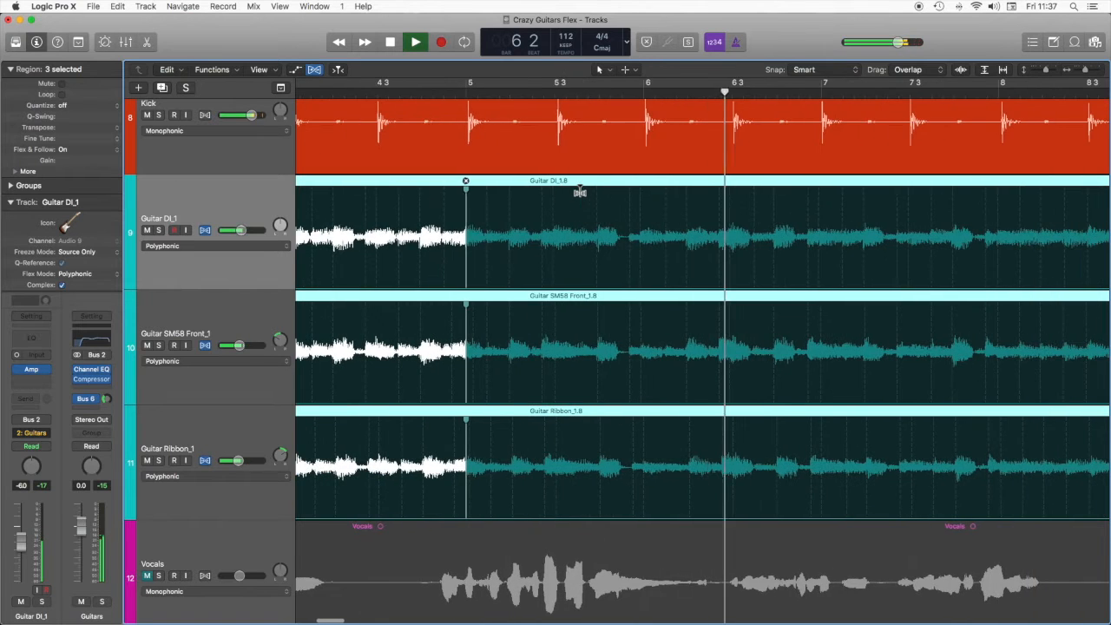
pyautogui.click(609, 92)
pyautogui.press('space')
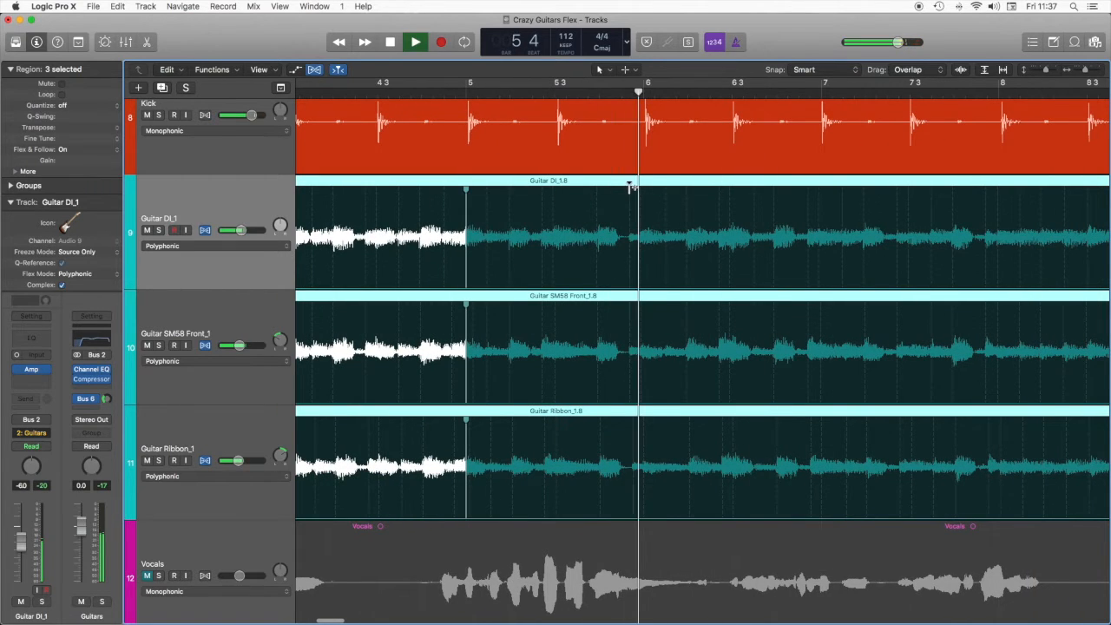
pyautogui.moveTo(640, 184); pyautogui.dragTo(644, 184)
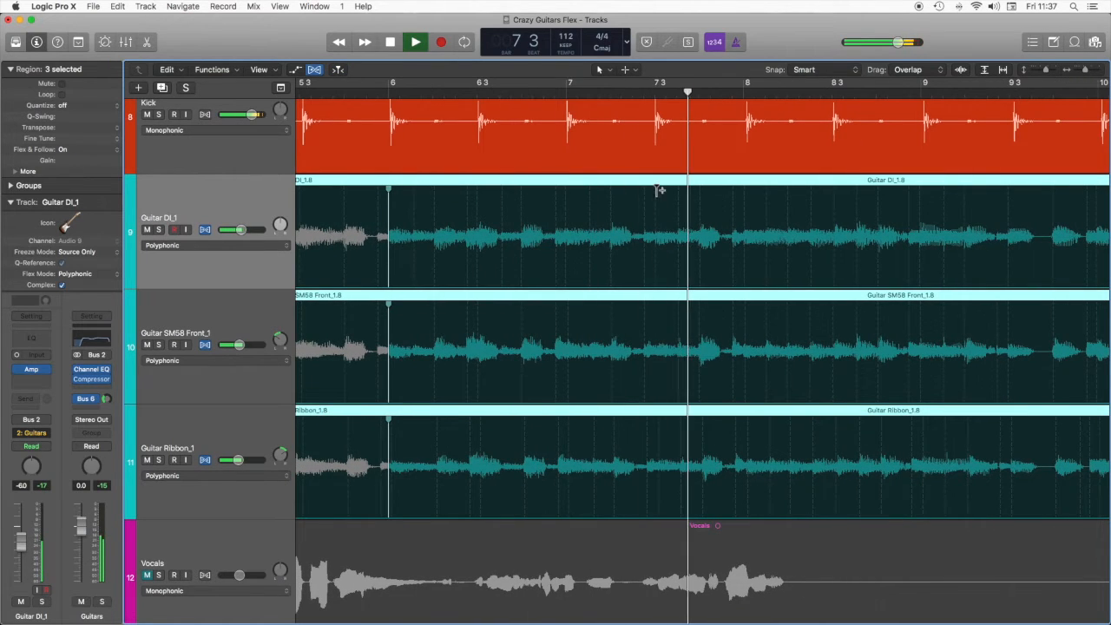
# Flex the guitar transients at bar 7 beat 3 and at bar 8 to match the kick.
pyautogui.click(657, 190)
pyautogui.press('space')
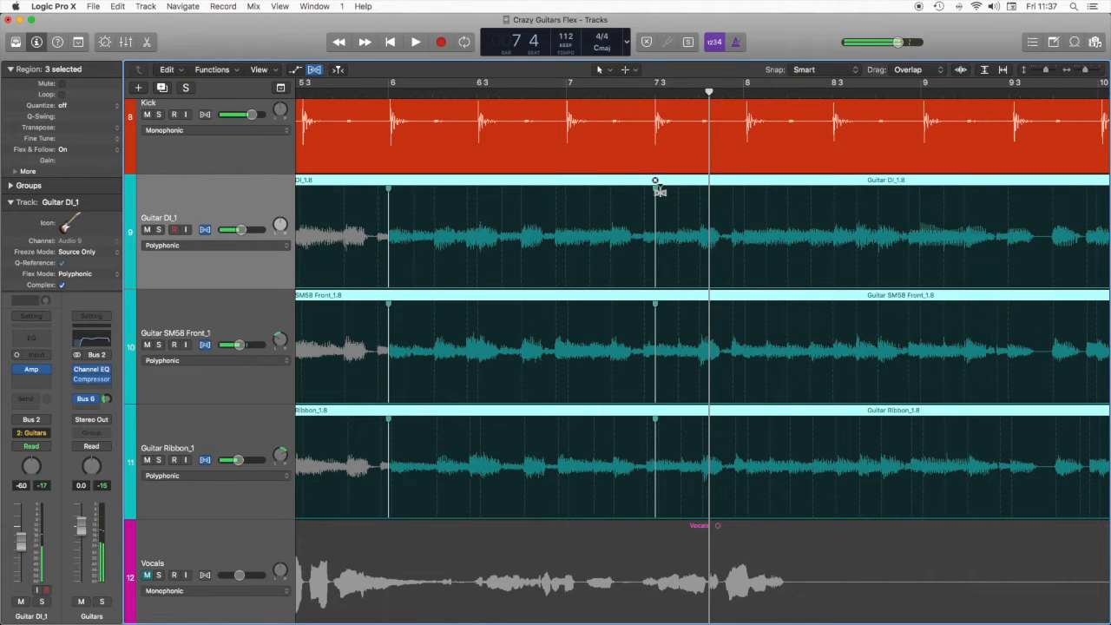
pyautogui.click(655, 180)
pyautogui.click(655, 192)
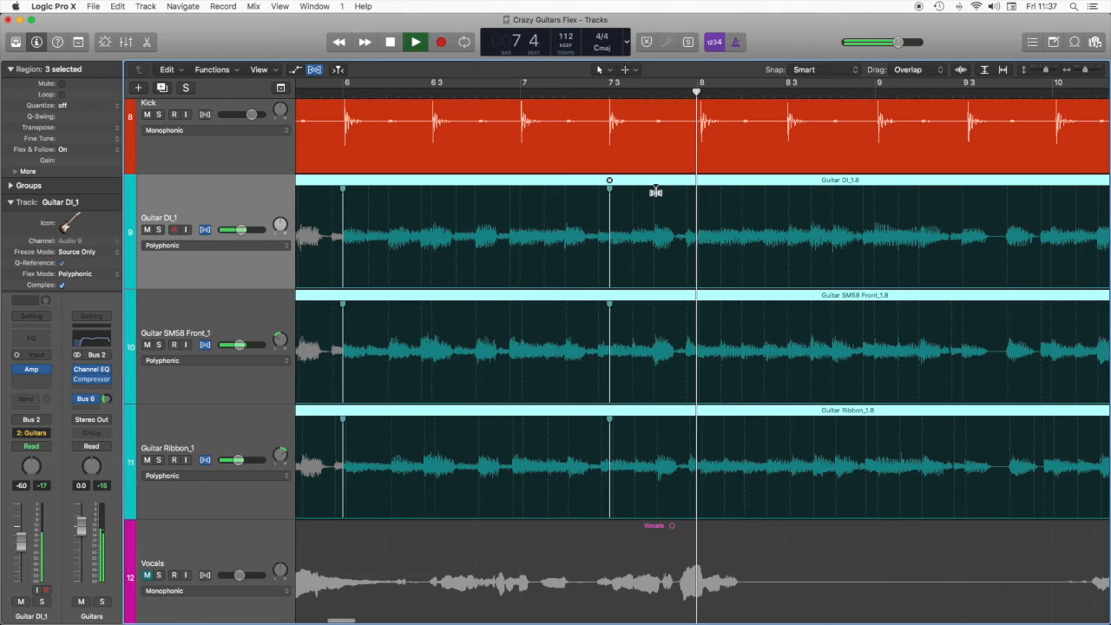
pyautogui.press('space')
pyautogui.click(699, 191)
pyautogui.moveTo(698, 191); pyautogui.dragTo(697, 190)
pyautogui.scroll(1, 697, 182)
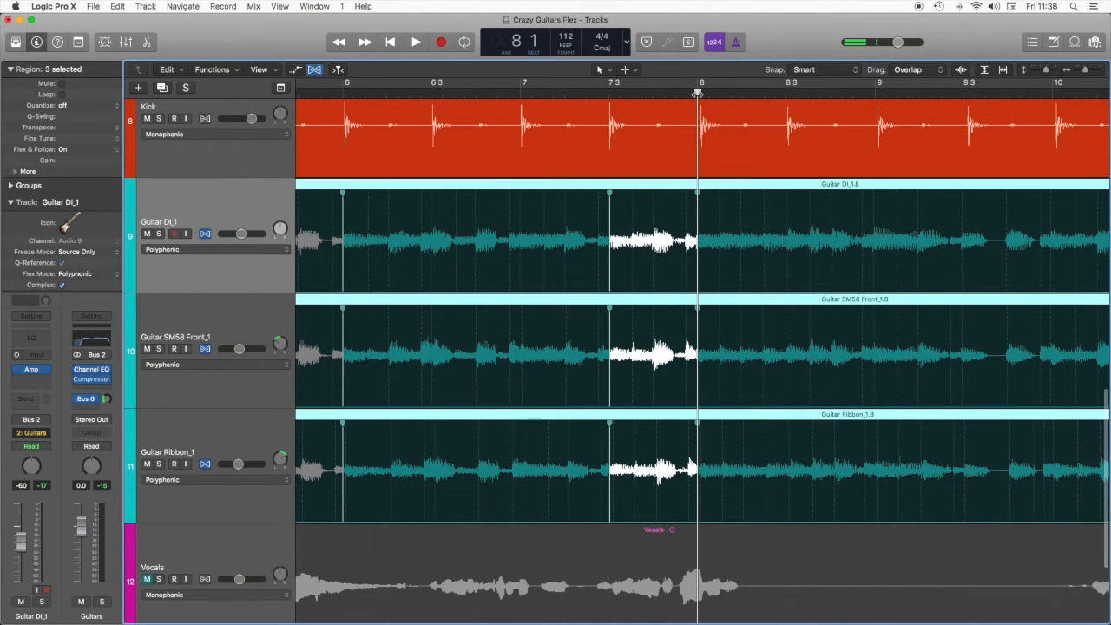
# Flex the guitar transients at bar 8 beat 3 and at bar 9 to match the kick.
pyautogui.press('space')
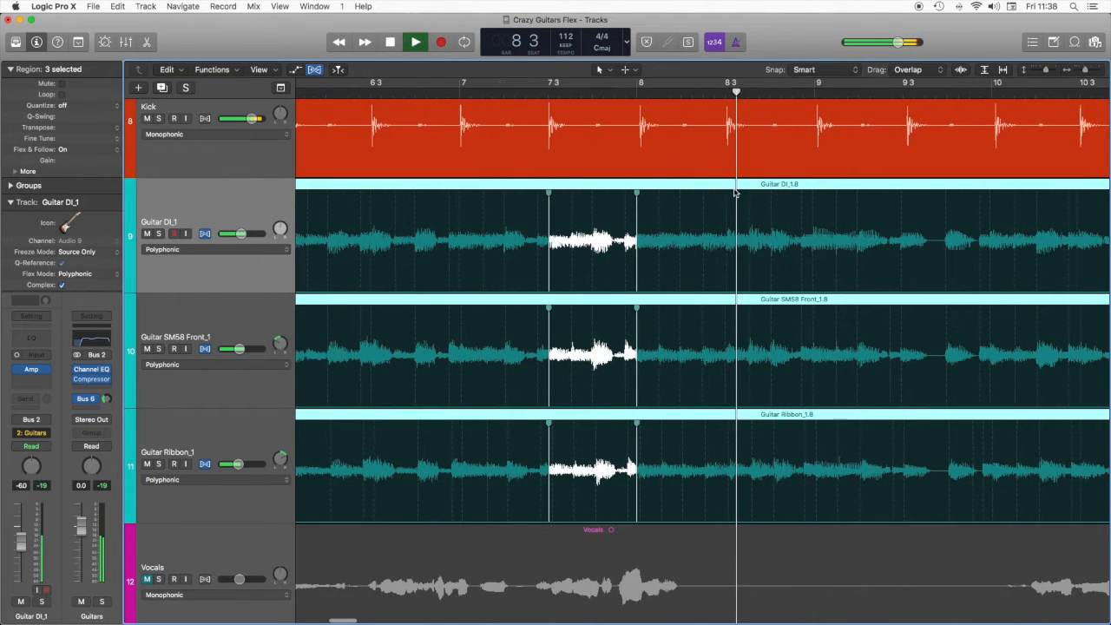
pyautogui.moveTo(727, 191); pyautogui.dragTo(725, 191)
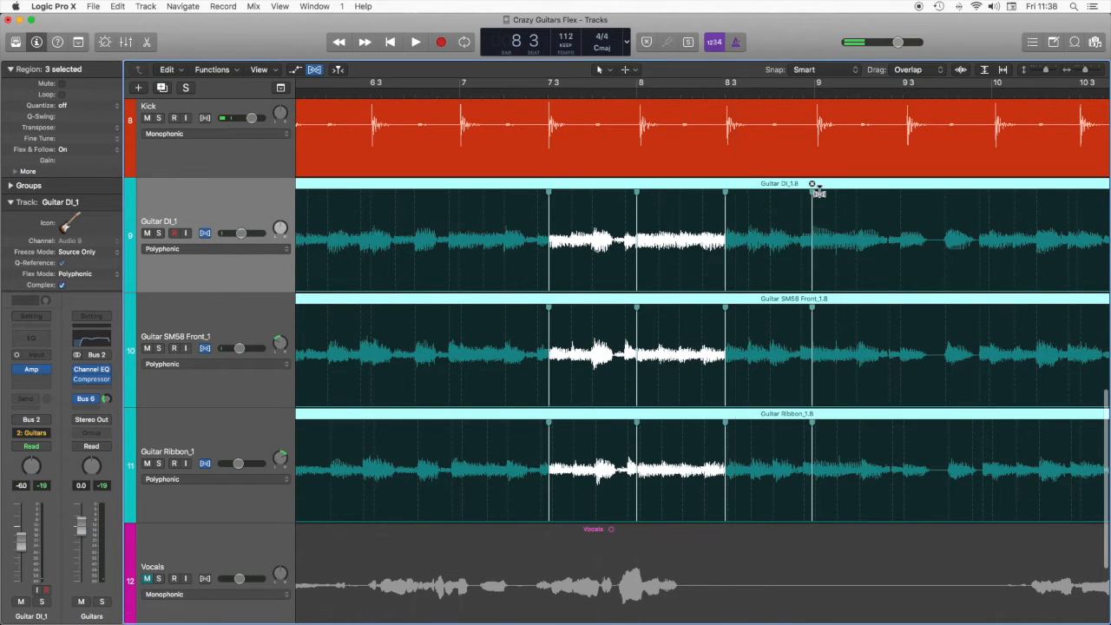
pyautogui.moveTo(812, 191); pyautogui.dragTo(815, 191)
pyautogui.press('space')
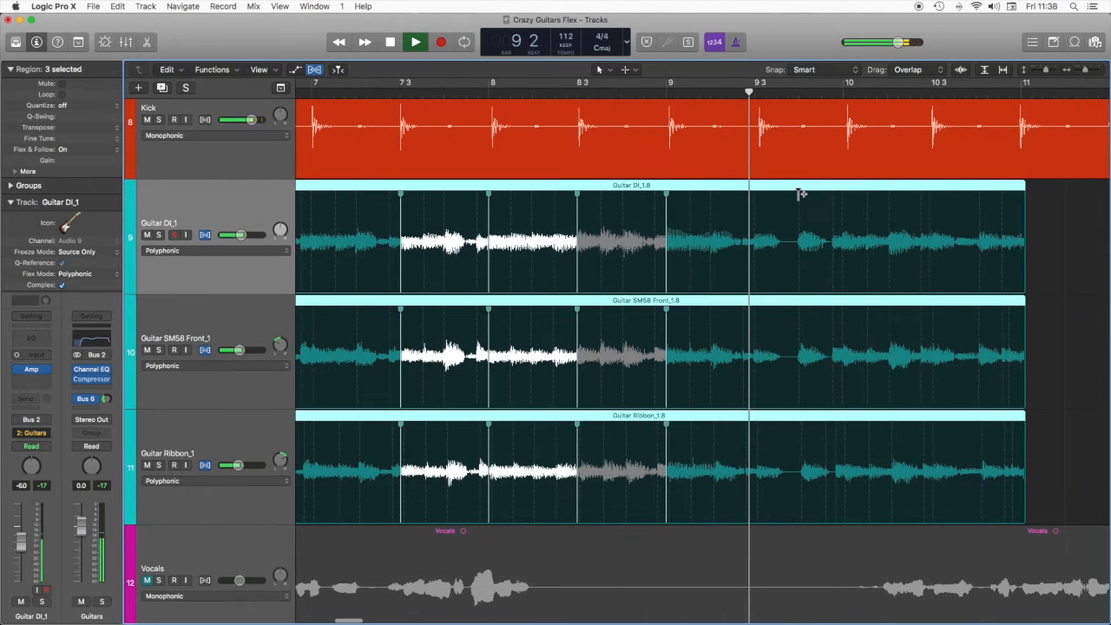
# Align the guitar transients at bar 9 beats 3 and 4 and at bar 10 using flex markers.
pyautogui.moveTo(754, 196); pyautogui.dragTo(758, 197)
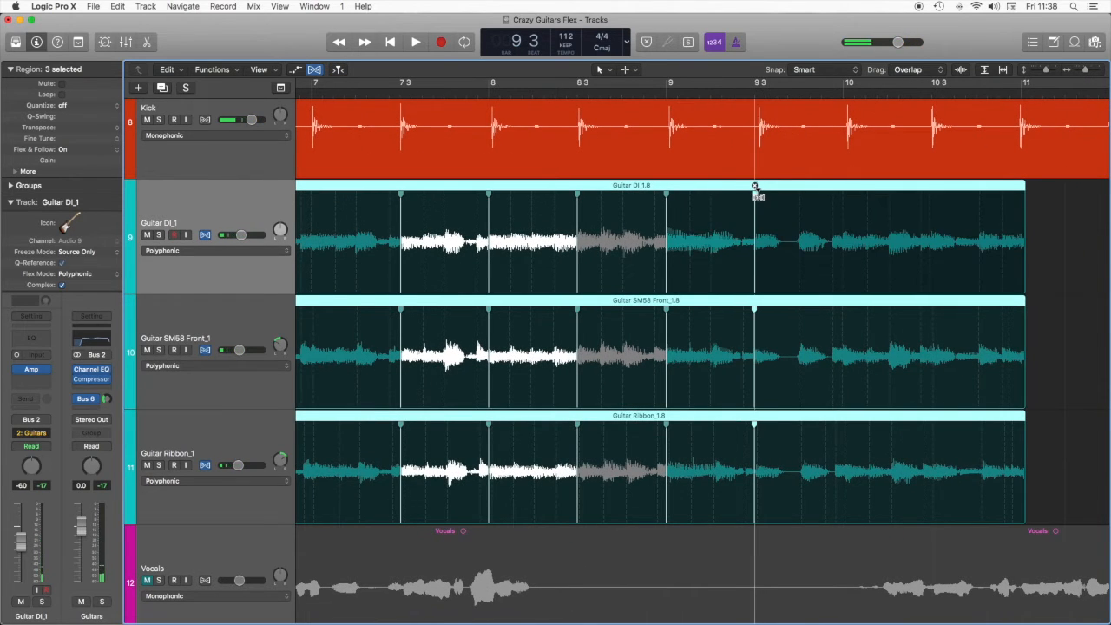
pyautogui.click(800, 198)
pyautogui.moveTo(800, 198); pyautogui.dragTo(800, 199)
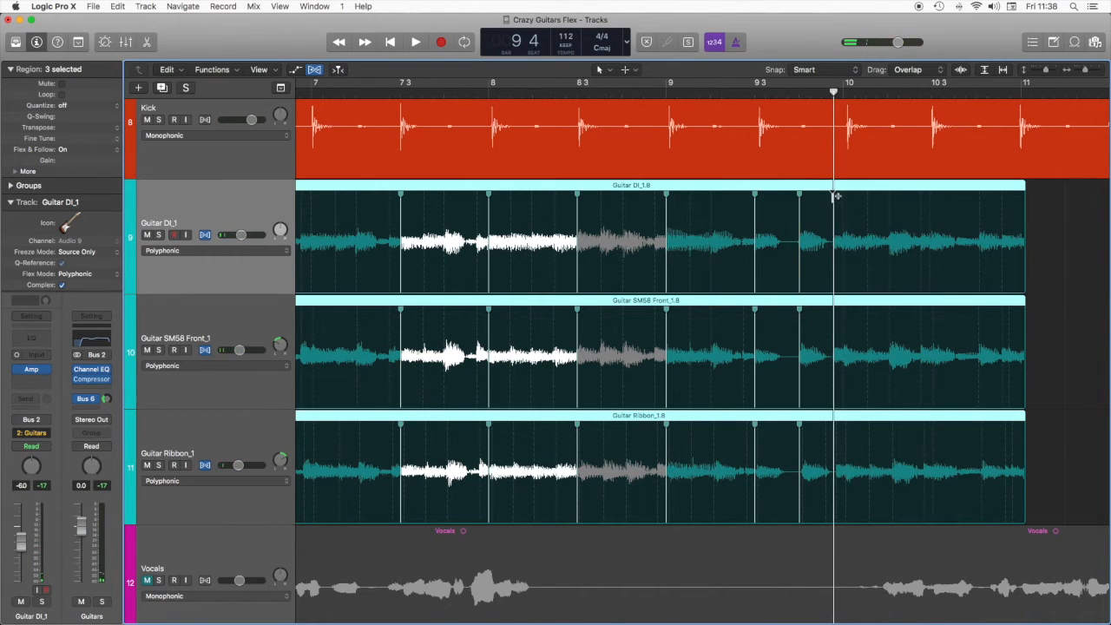
pyautogui.moveTo(843, 195); pyautogui.dragTo(844, 195)
# Play the flexed guitars from just before bar 2 to check their timing against the kick.
pyautogui.scroll(1, 844, 194)
pyautogui.scroll(-3, 844, 193)
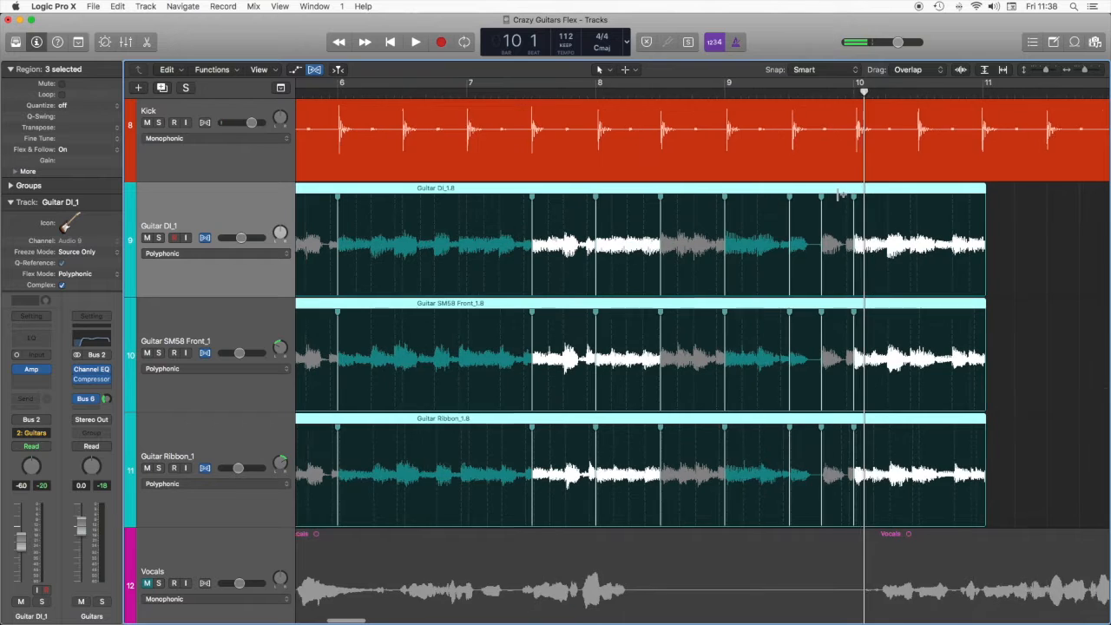
pyautogui.hscroll(-4, 839, 196)
pyautogui.scroll(-3, 690, 173)
pyautogui.hscroll(-5, 516, 142)
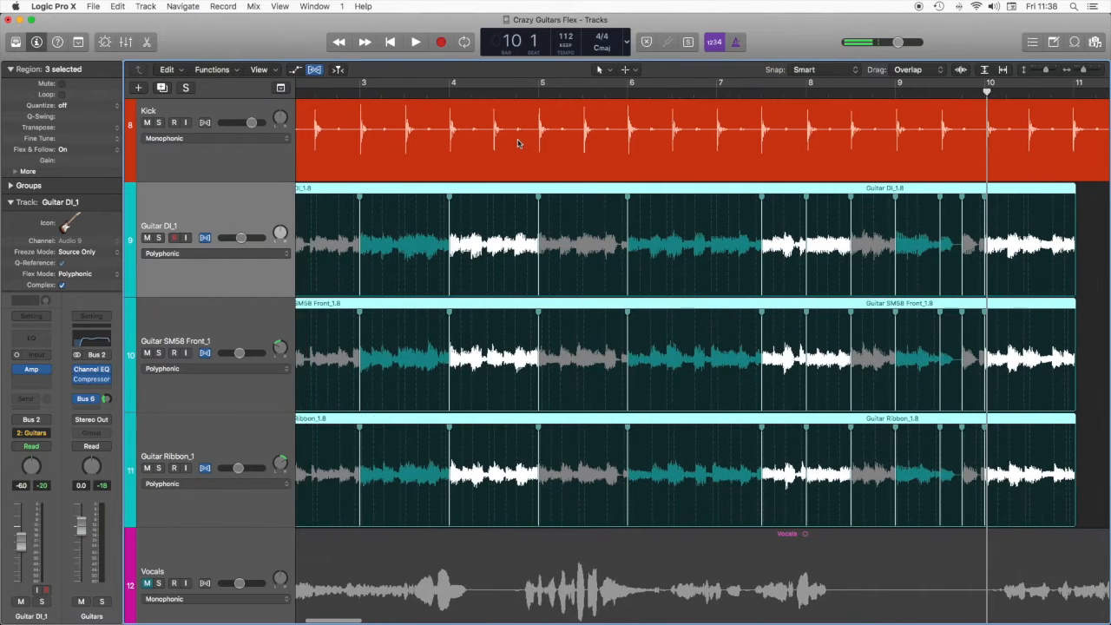
pyautogui.click(382, 92)
pyautogui.press('space')
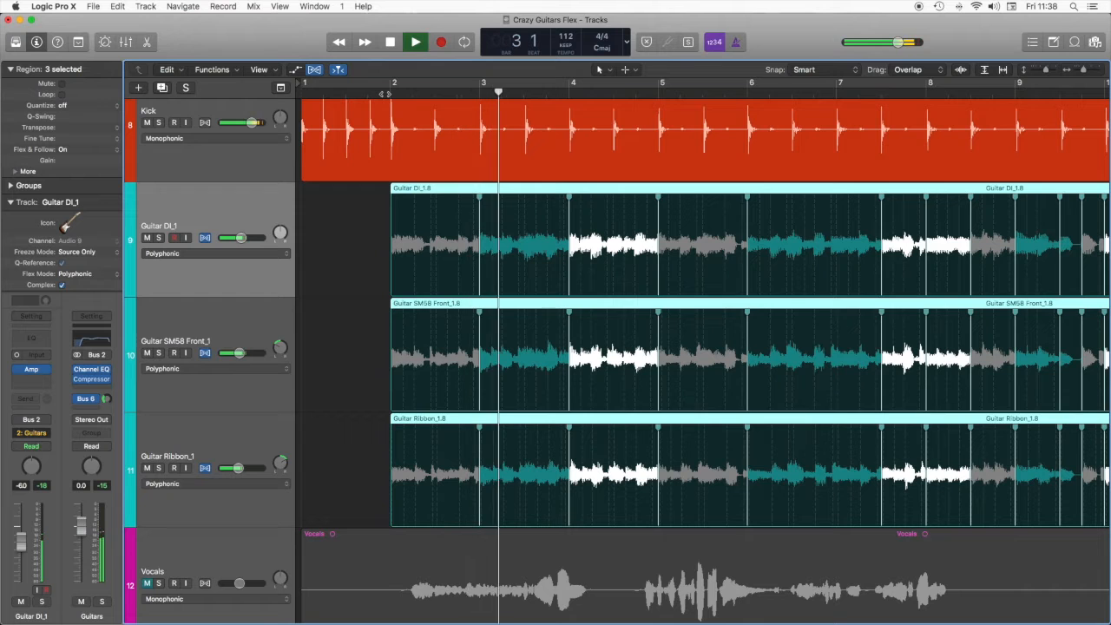
pyautogui.press('cmd+Right')
pyautogui.press('cmd+Right')
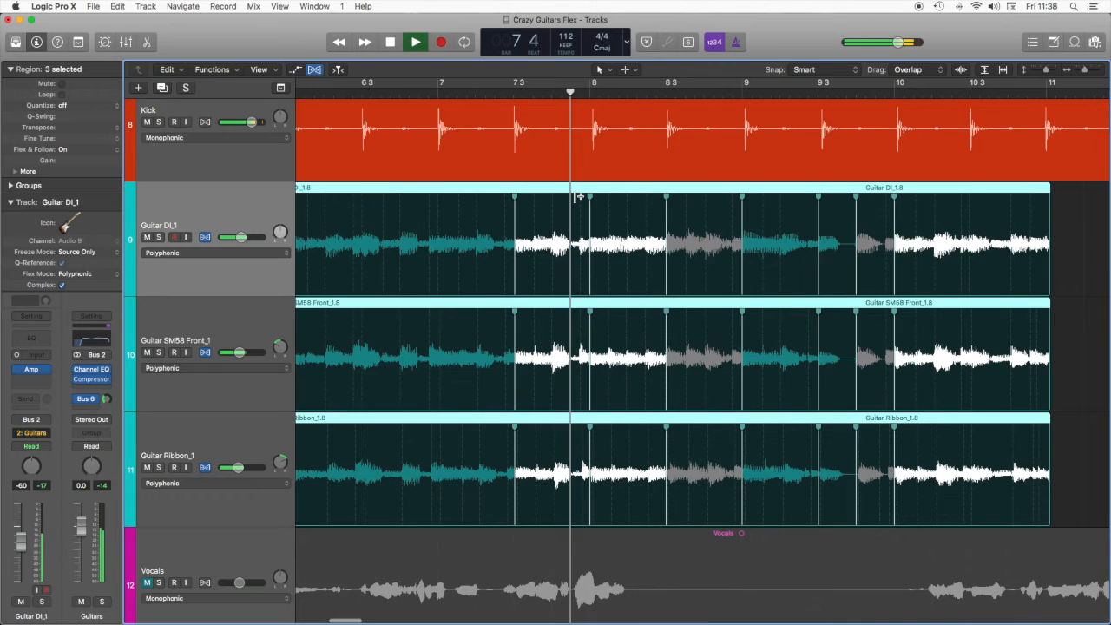
# Refine bar 8 by adding flex markers at beats 2 and 4, replaying the bar to check the timing.
pyautogui.click(620, 196)
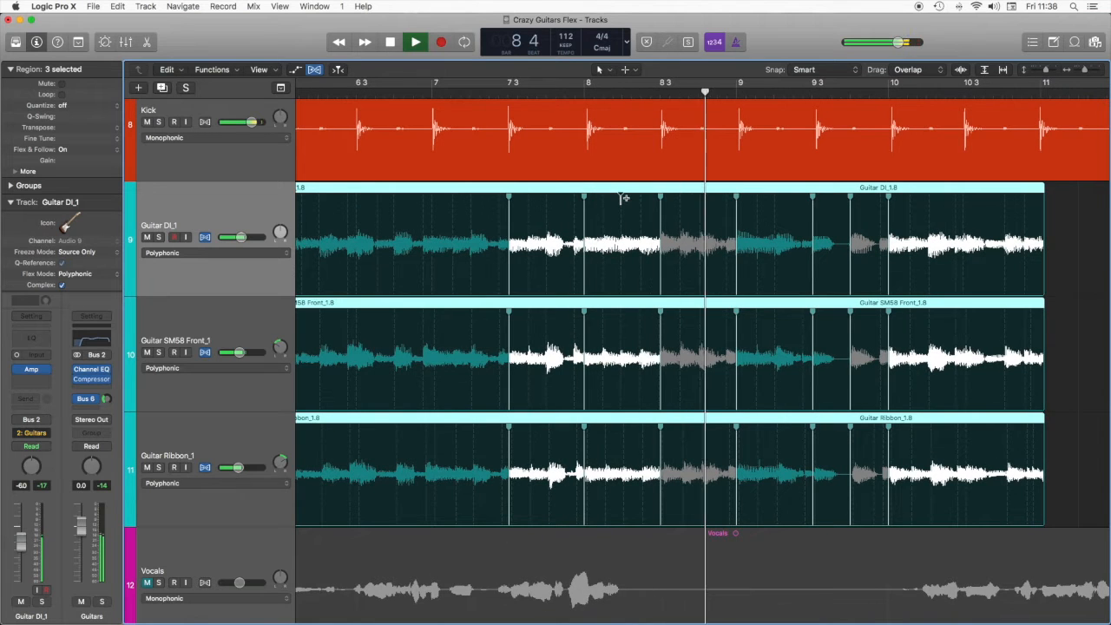
pyautogui.moveTo(621, 196); pyautogui.dragTo(625, 196)
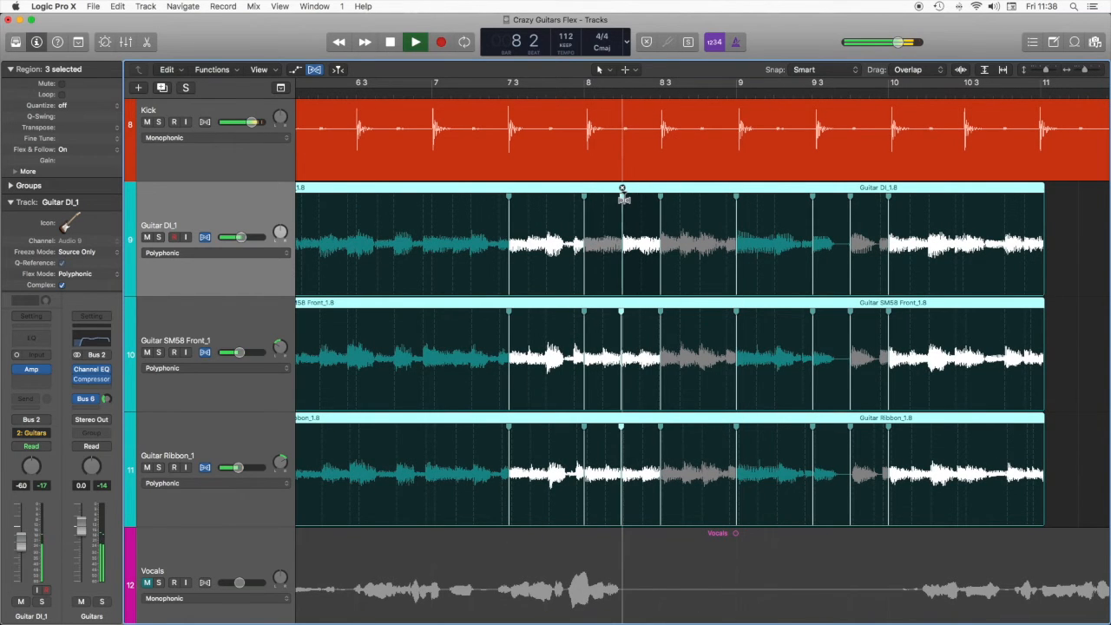
pyautogui.click(585, 90)
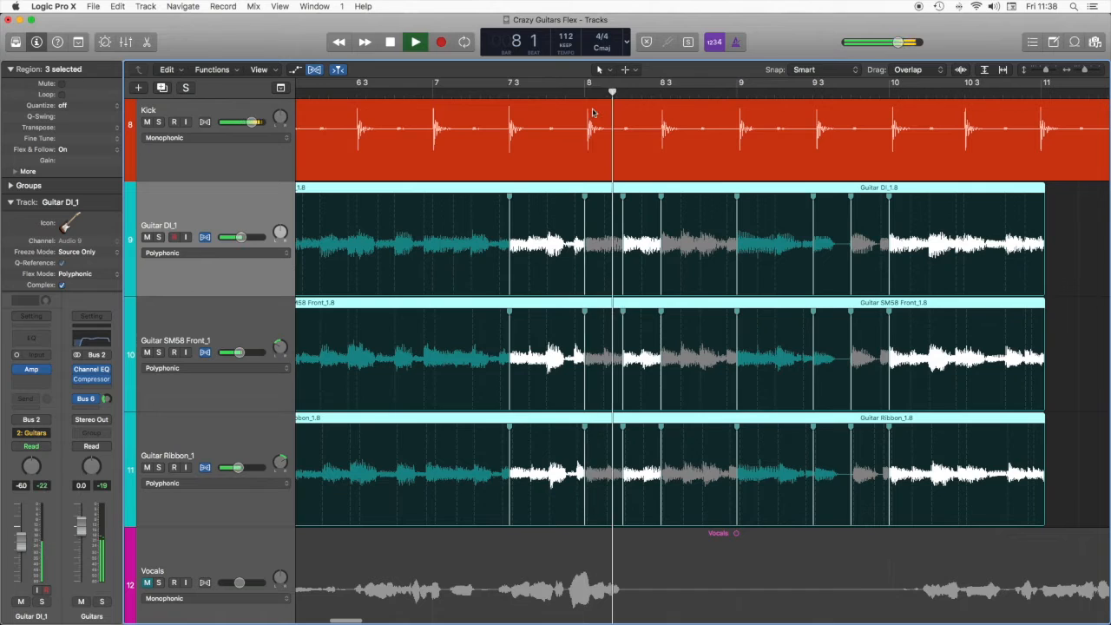
pyautogui.click(701, 197)
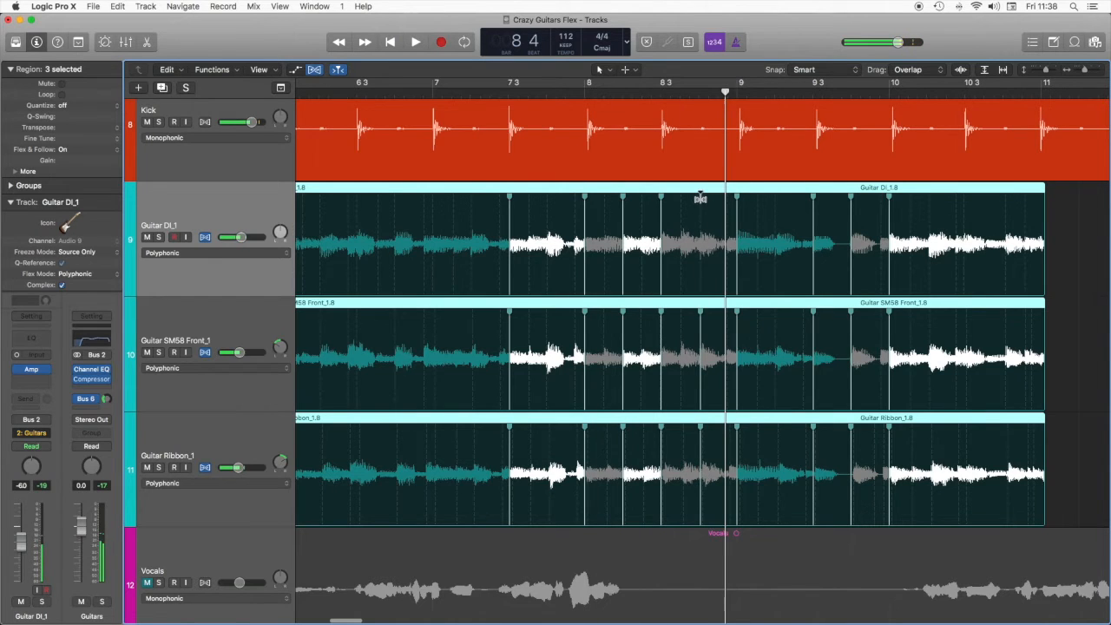
# Nudge the grouped guitar flex marker at bar 8 beat 4 and replay from bar 7 beat 3 to check it.
pyautogui.moveTo(697, 198); pyautogui.dragTo(701, 199)
pyautogui.scroll(-1, 701, 197)
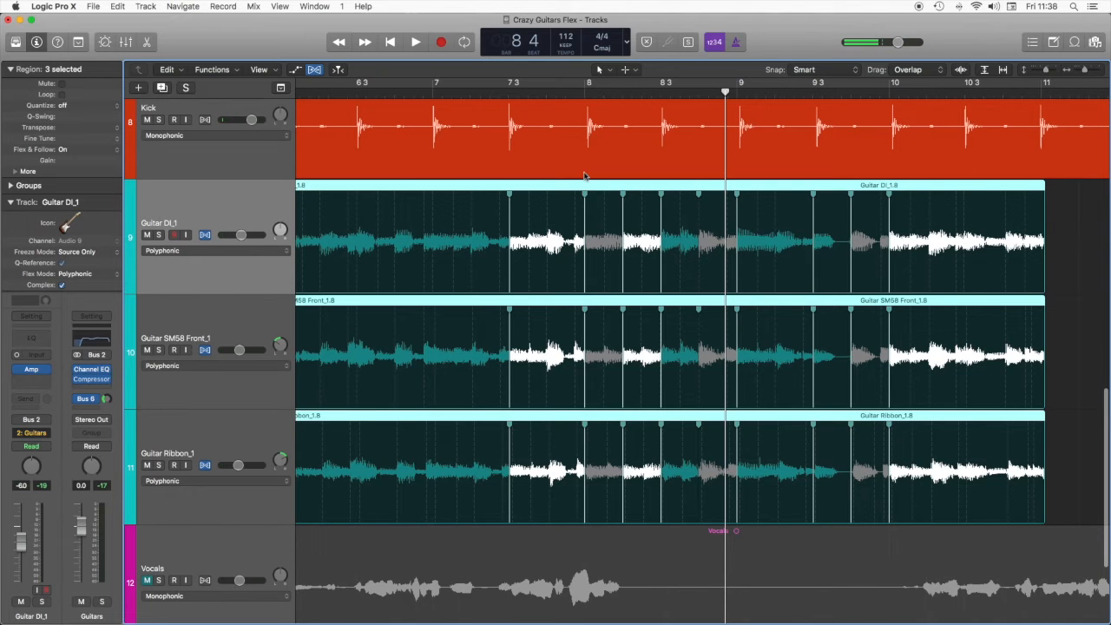
pyautogui.click(509, 92)
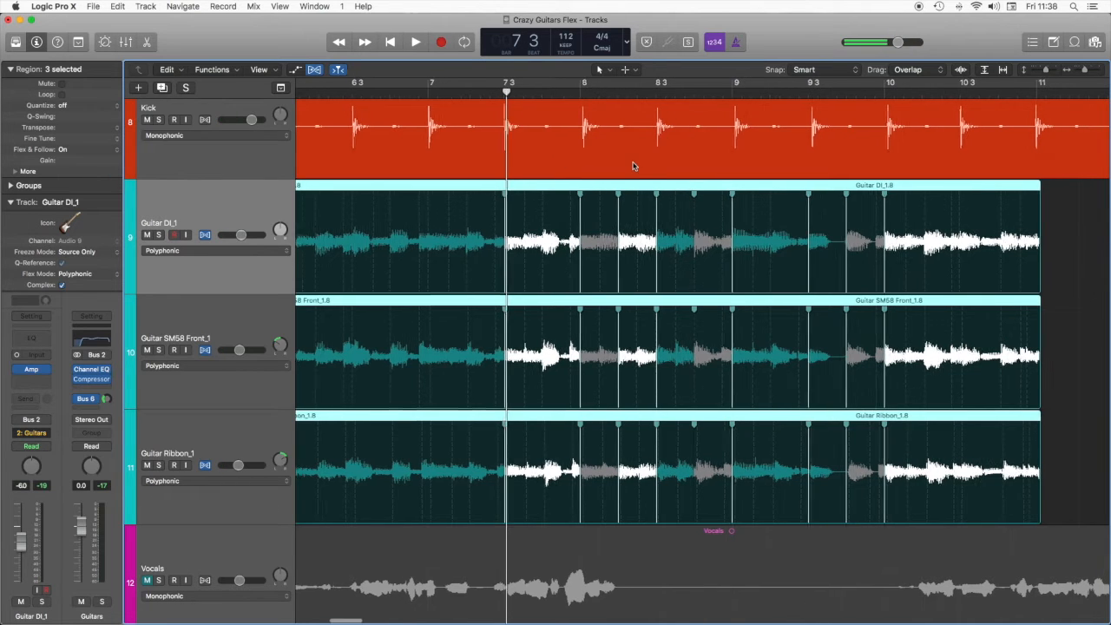
pyautogui.hscroll(3, 629, 166)
pyautogui.press('super+Right')
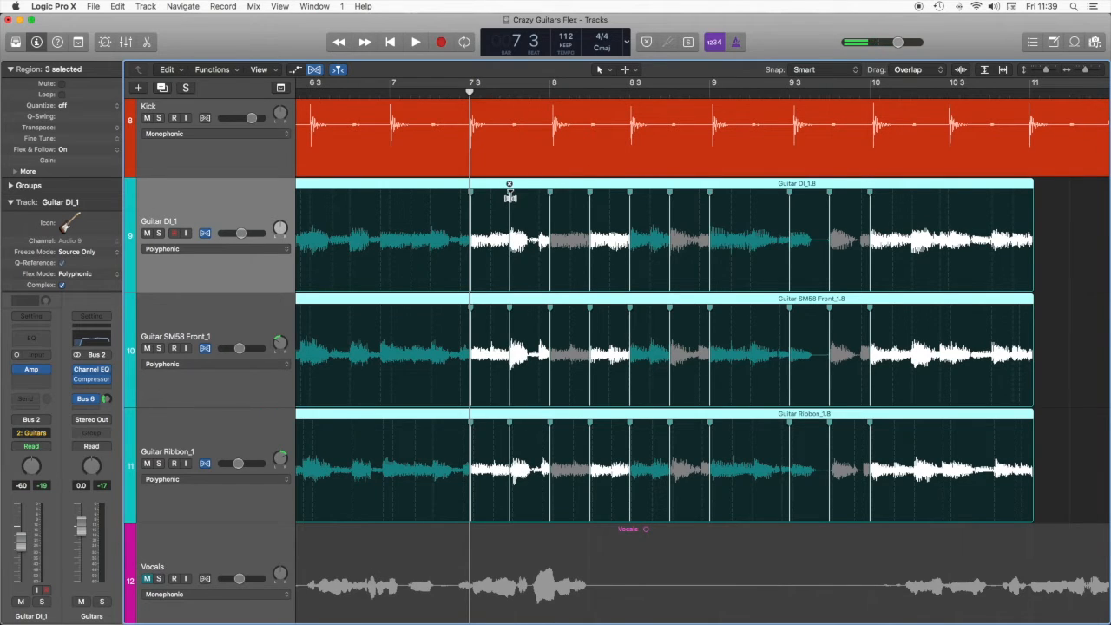
pyautogui.press('space')
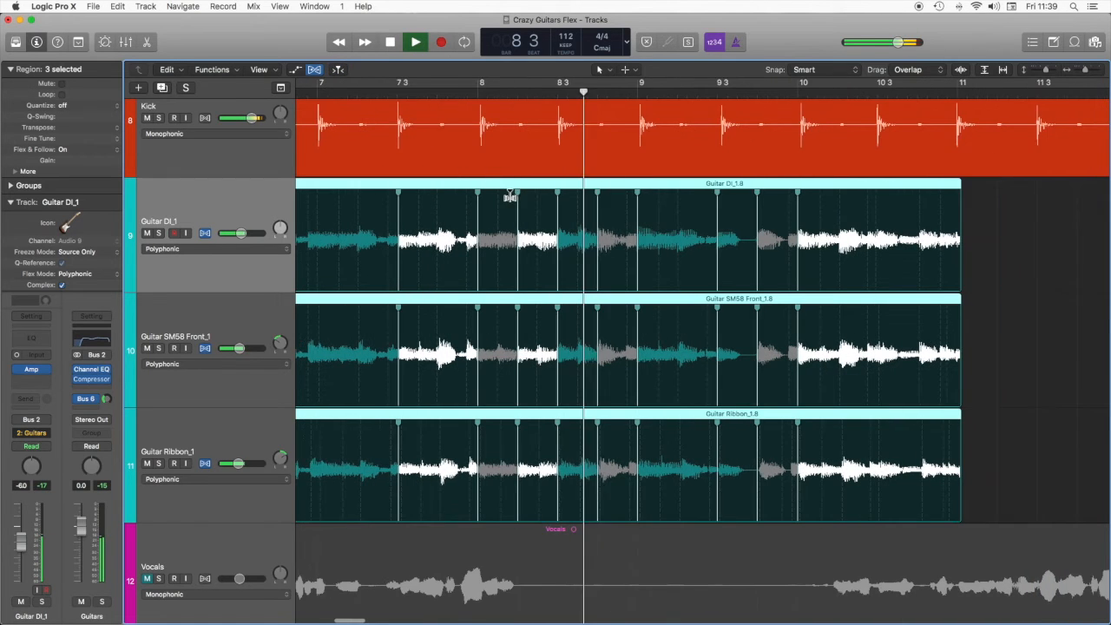
pyautogui.press('space')
# Add a guitar flex marker at bar 9 beat 2, shift it slightly earlier and play bar 9 against the kick.
pyautogui.click(649, 198)
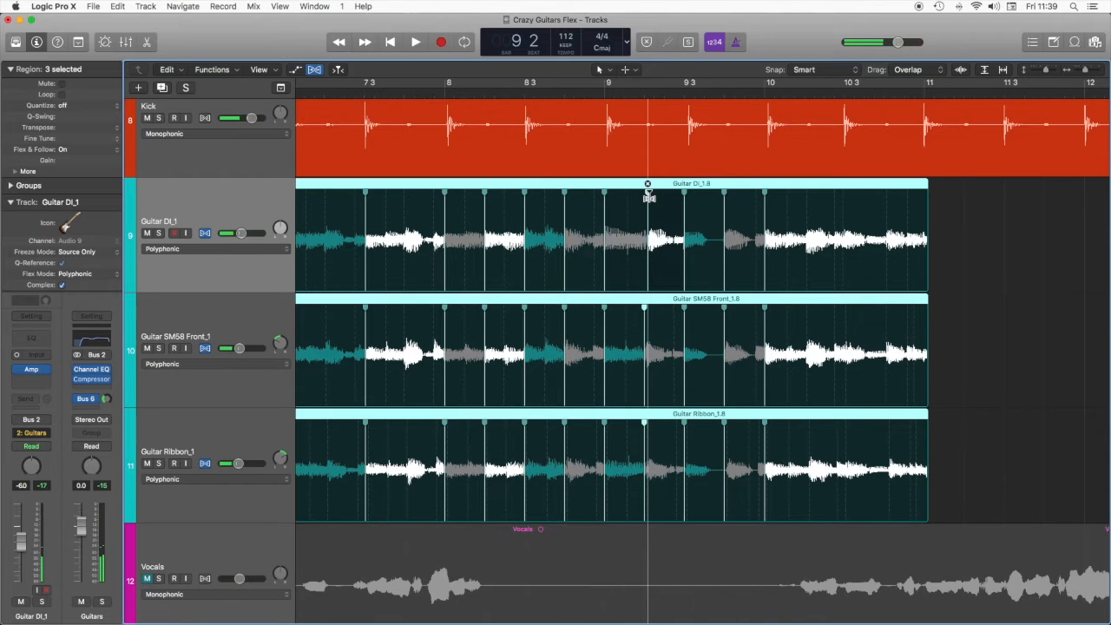
pyautogui.moveTo(649, 198); pyautogui.dragTo(645, 198)
pyautogui.press('space')
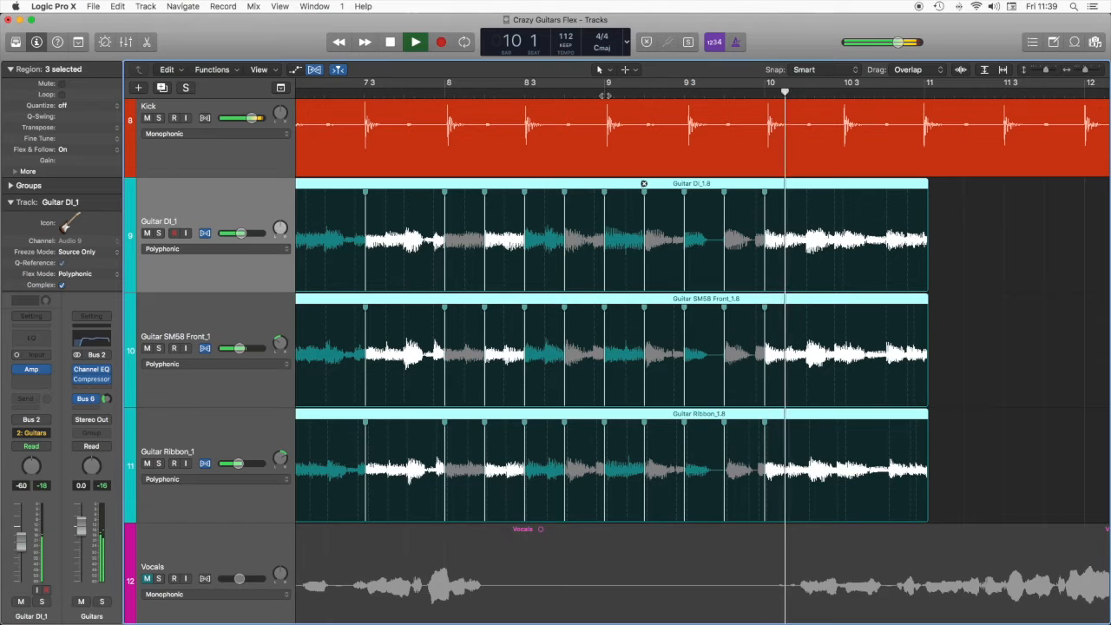
pyautogui.press('space')
# Delete the portion of the three guitar regions from the bar 10 flex marker onward.
pyautogui.moveTo(764, 204)
pyautogui.mouseDown()
pyautogui.moveTo(859, 261)
pyautogui.moveTo(951, 341)
pyautogui.mouseUp()
pyautogui.press('Delete')
pyautogui.scroll(-8, 824, 345)
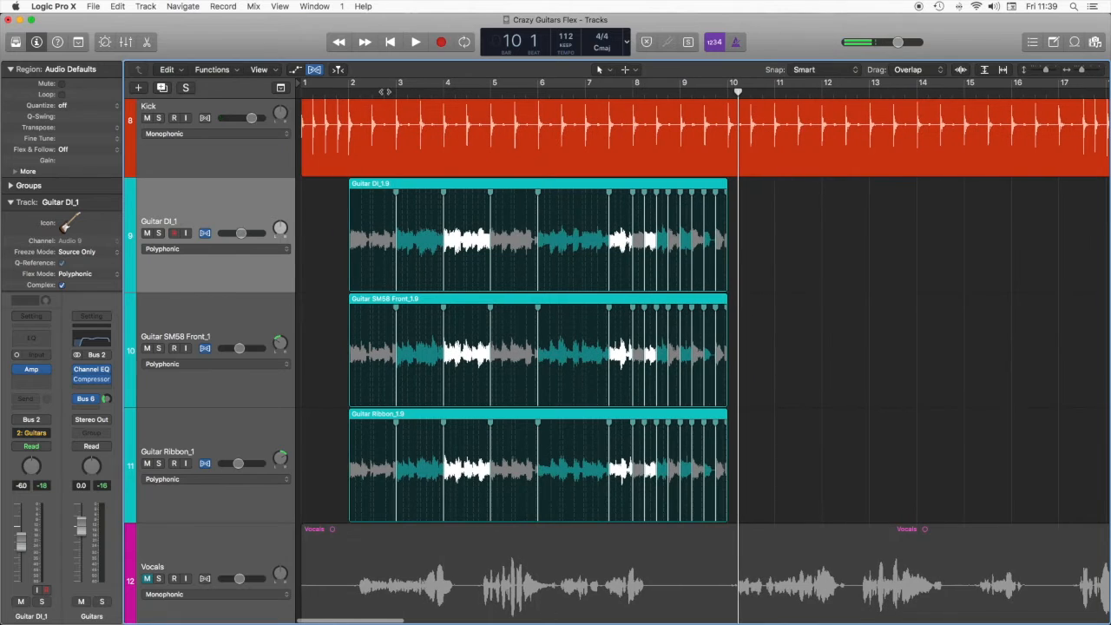
# Set the cycle range from bar 2 to bar 10 and play the flexed guitars through it.
pyautogui.moveTo(353, 84); pyautogui.dragTo(710, 122)
pyautogui.scroll(5, 199, 193)
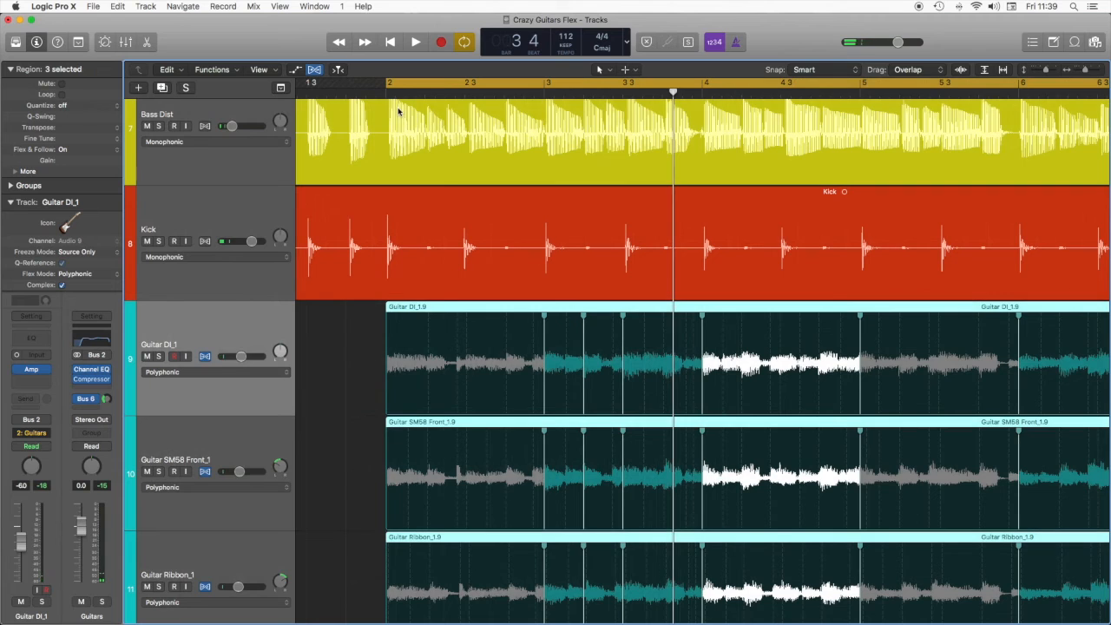
pyautogui.press('space')
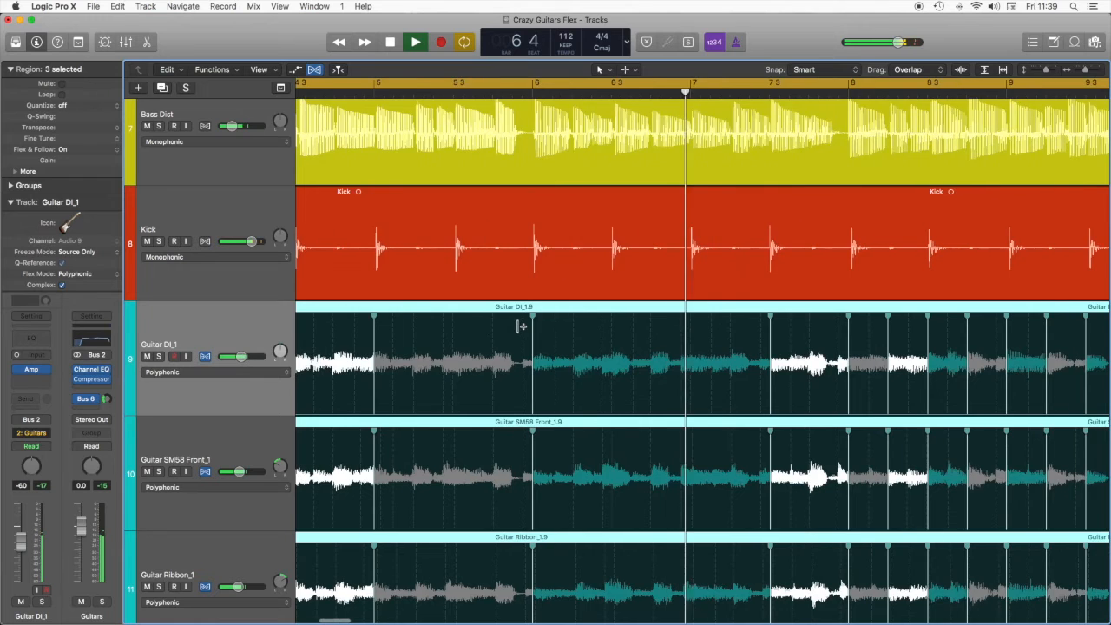
pyautogui.scroll(-5, 523, 326)
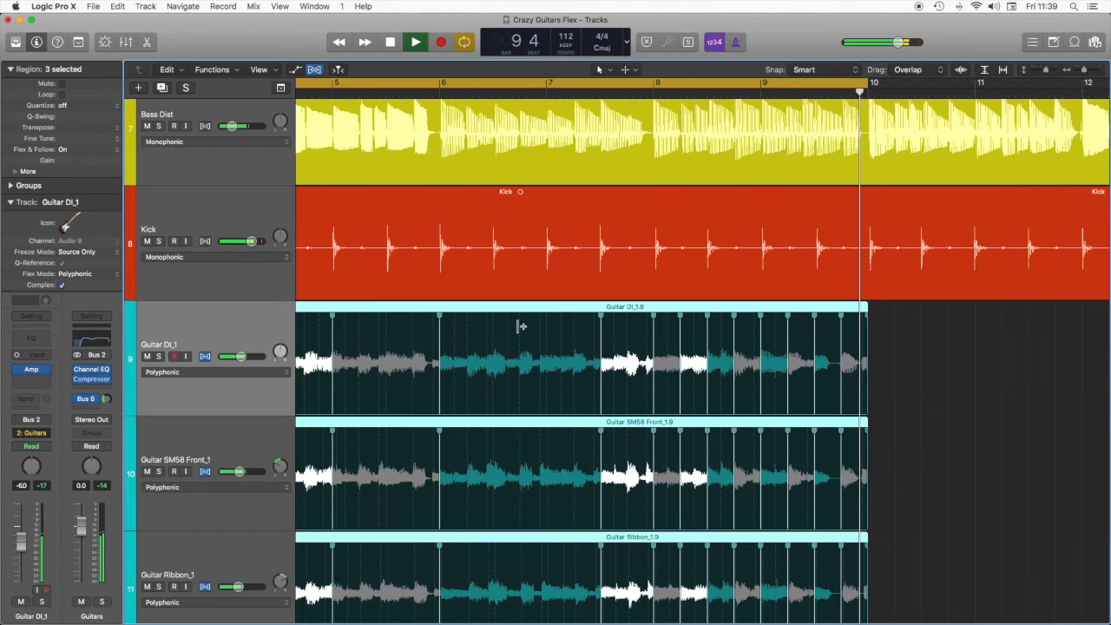
pyautogui.press('space')
# Hide the Flex view so the corrected guitar regions display as normal waveforms in the arrangement.
pyautogui.scroll(-4, 444, 358)
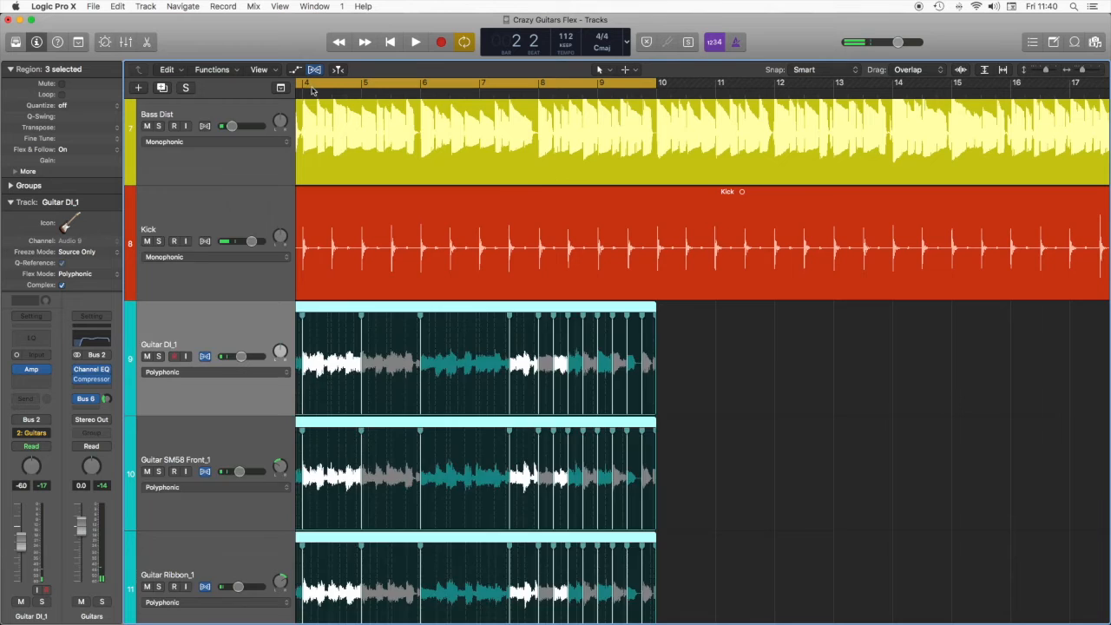
pyautogui.click(314, 70)
pyautogui.scroll(-4, 522, 395)
pyautogui.hscroll(-1, 523, 395)
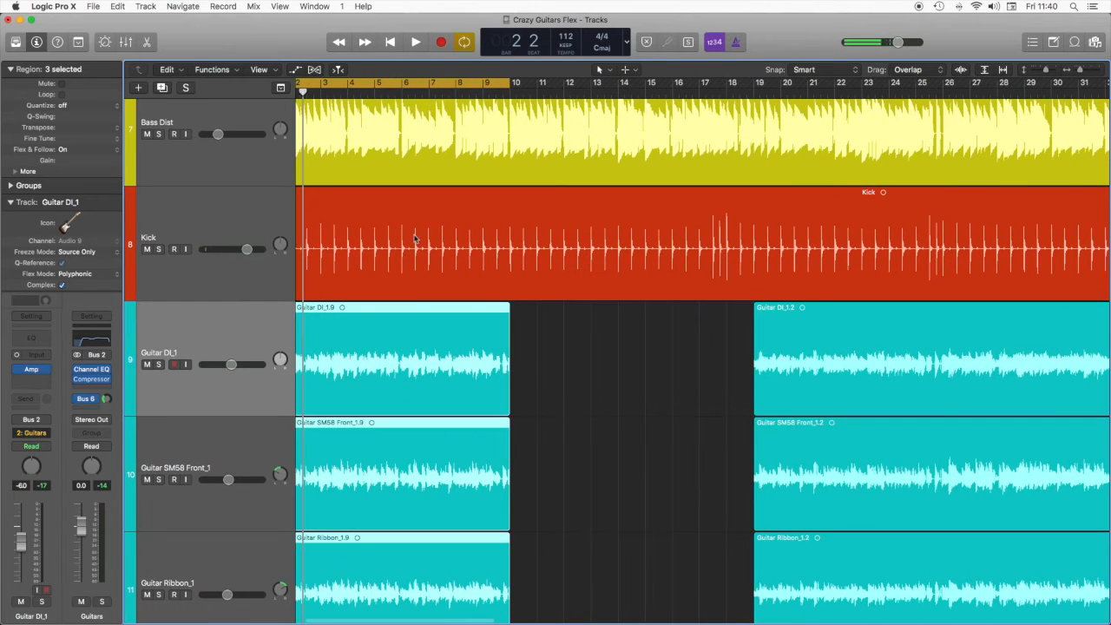
pyautogui.click(314, 69)
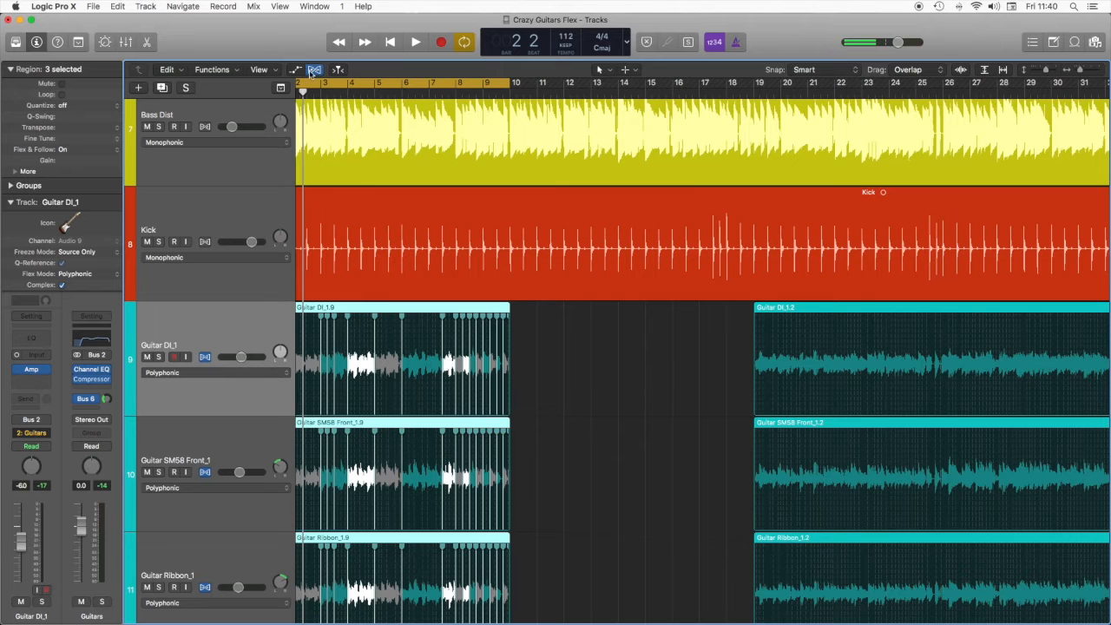
pyautogui.press('super+f')
pyautogui.hscroll(-2, 364, 382)
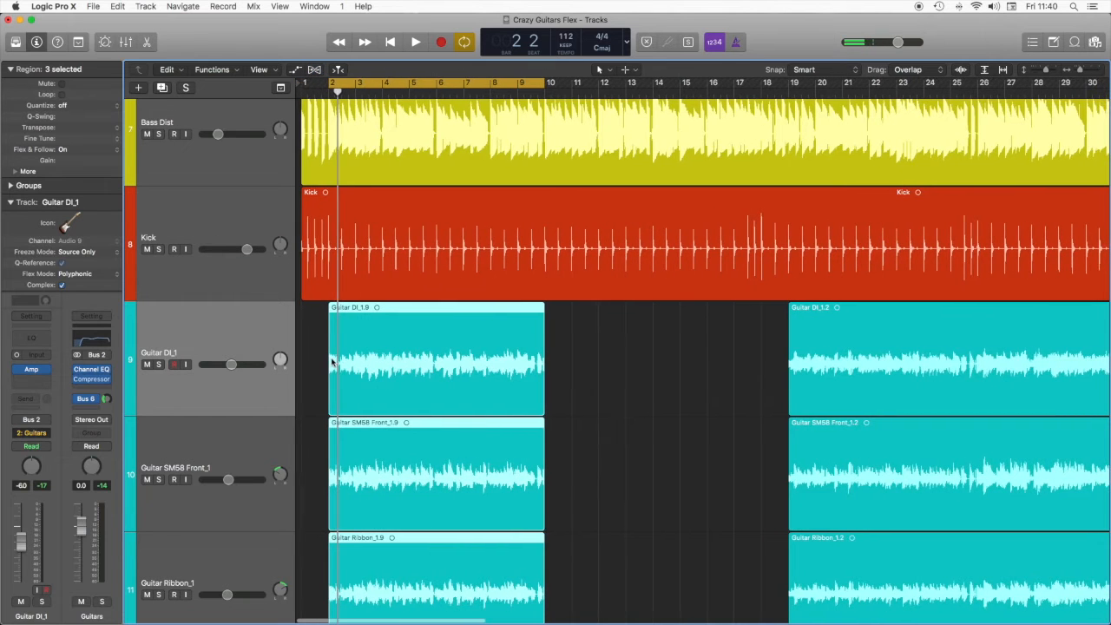
pyautogui.click(359, 362)
pyautogui.scroll(4, 359, 362)
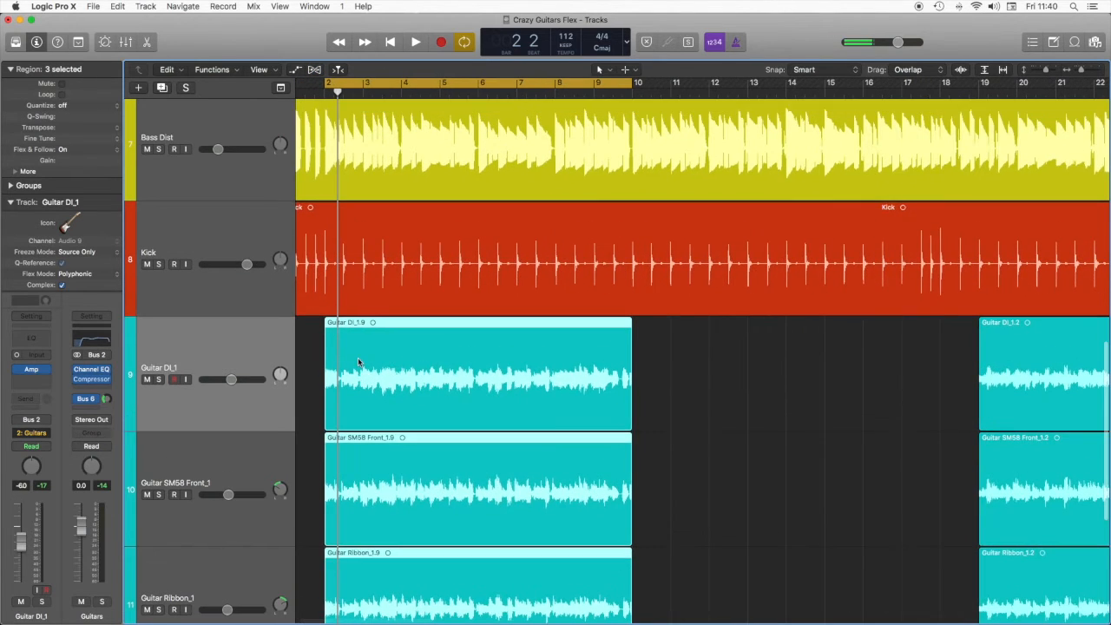
pyautogui.scroll(-2, 380, 410)
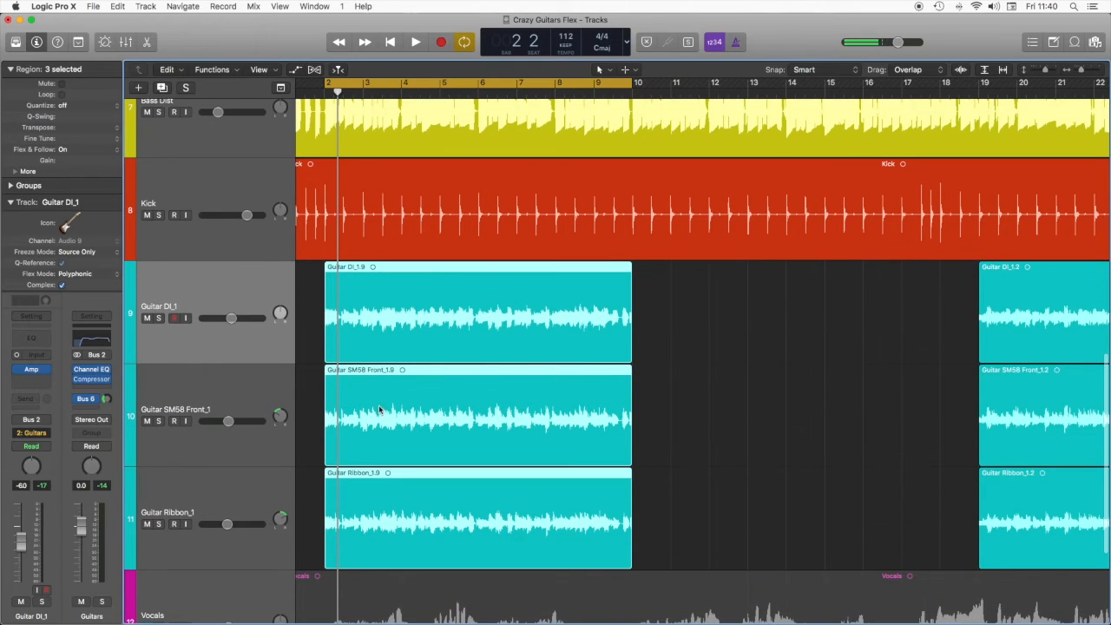
pyautogui.hscroll(5, 756, 112)
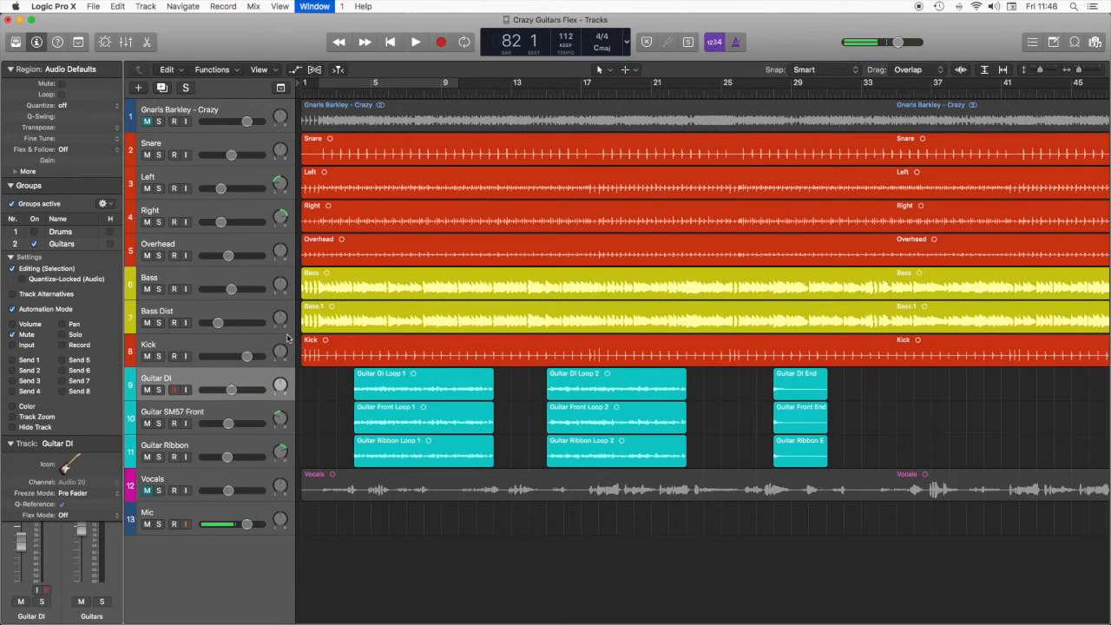
# Assign the Guitar DI, SM57 Front and Ribbon channels to Group 2: Guitars in the mixer and close it.
pyautogui.press('super+2')
pyautogui.hscroll(5, 710, 195)
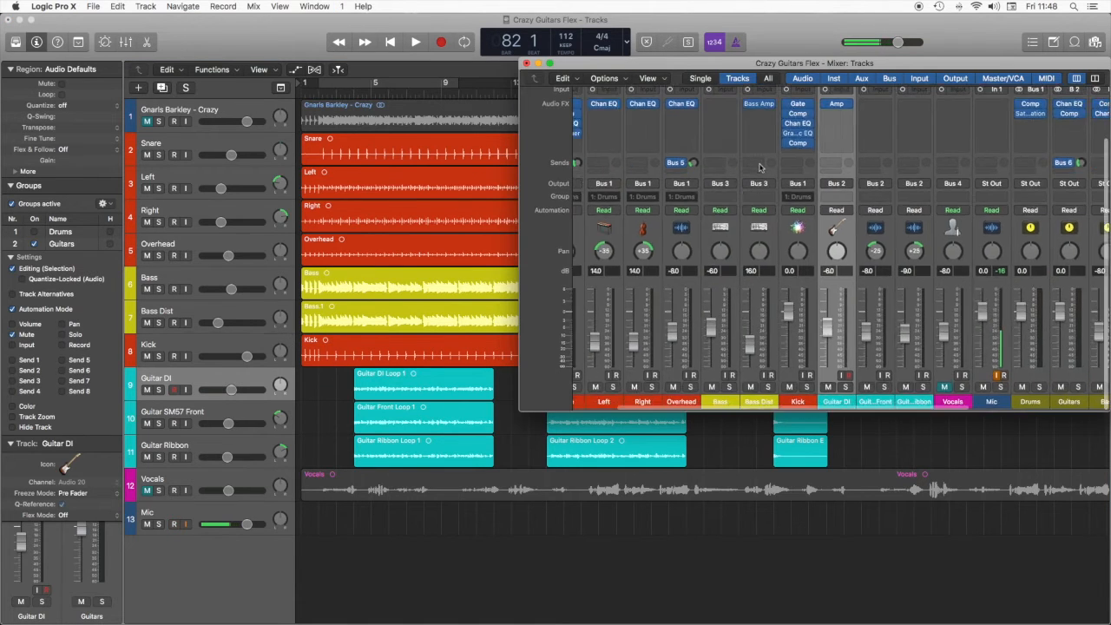
pyautogui.scroll(1, 779, 201)
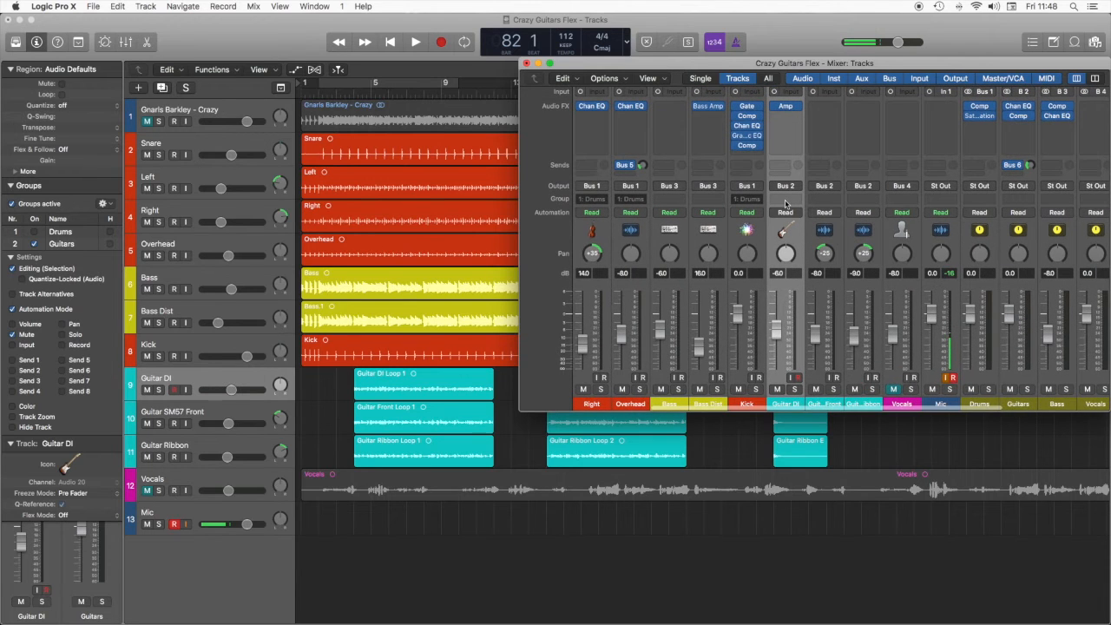
pyautogui.hscroll(2, 786, 204)
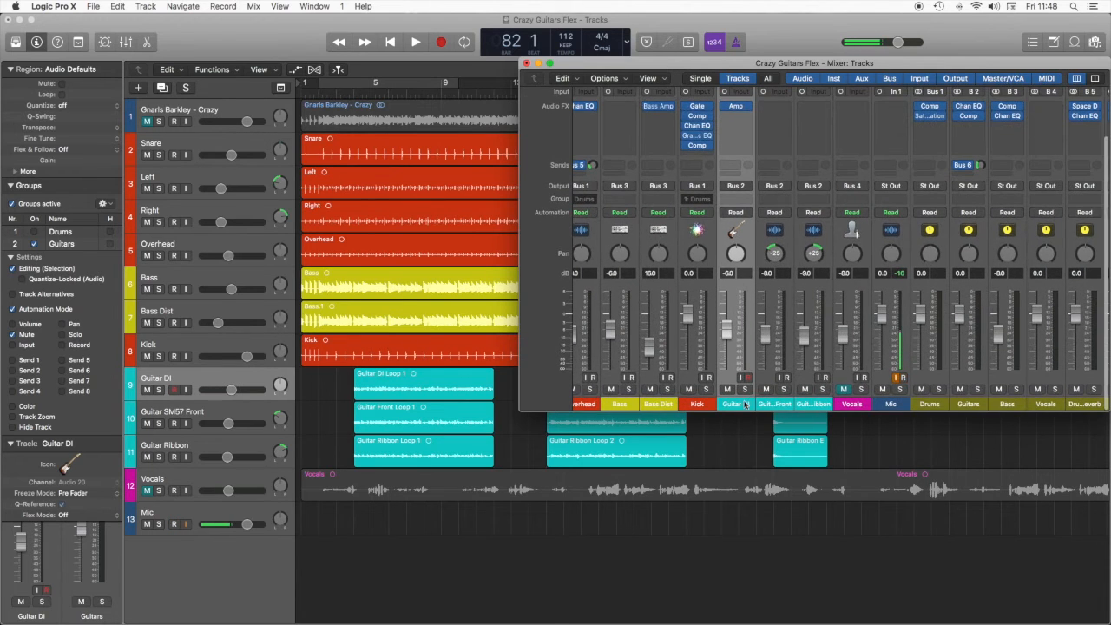
pyautogui.click(738, 202)
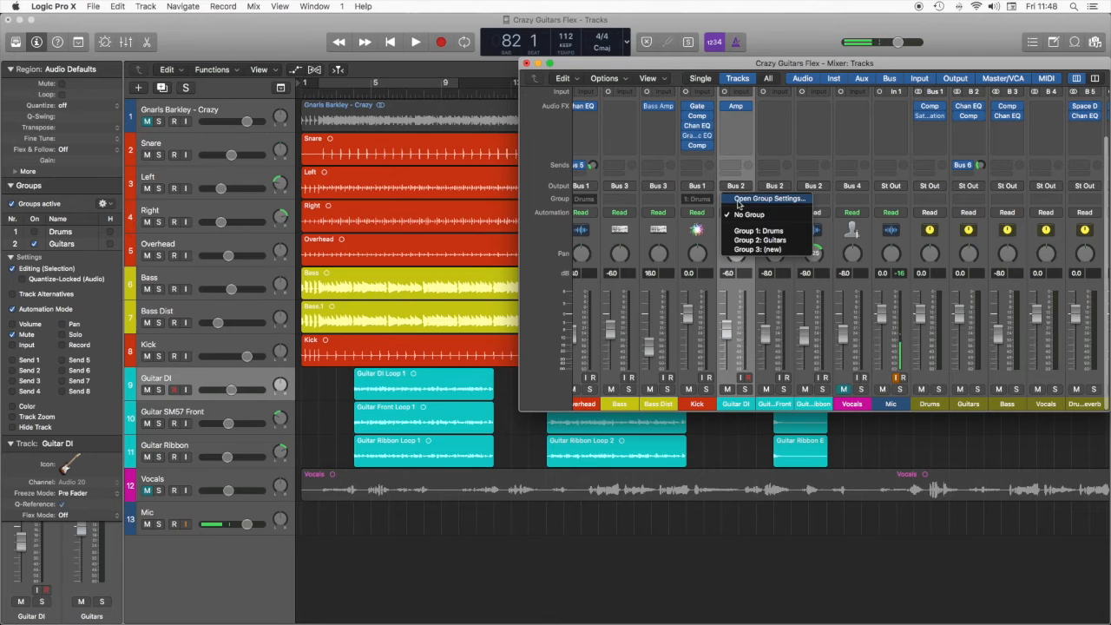
pyautogui.click(748, 239)
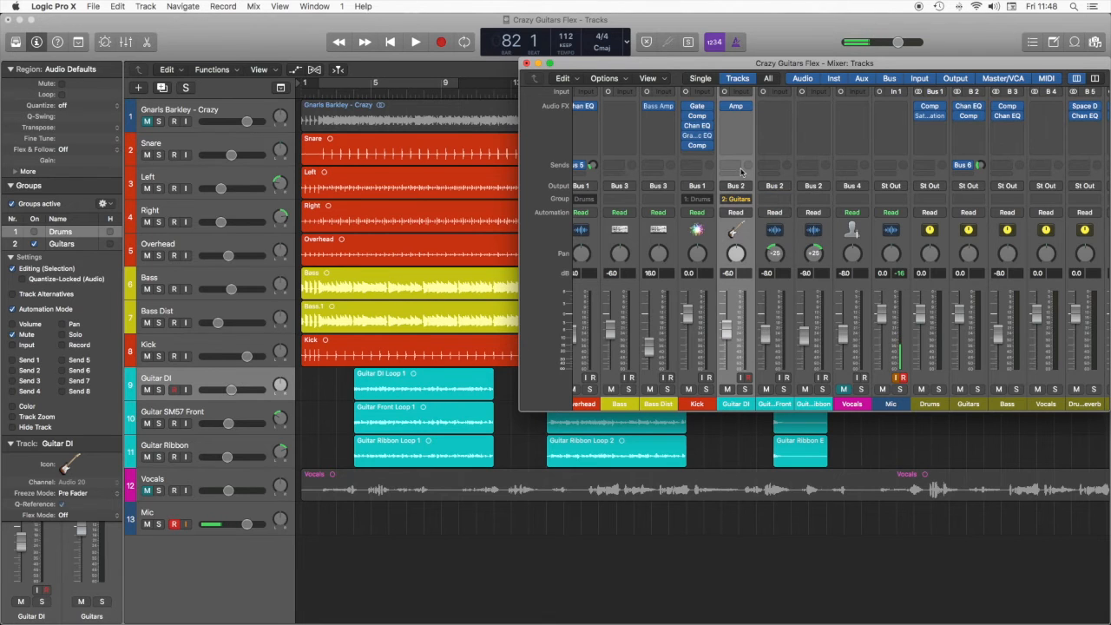
pyautogui.click(777, 201)
pyautogui.click(786, 240)
pyautogui.click(814, 200)
pyautogui.click(829, 240)
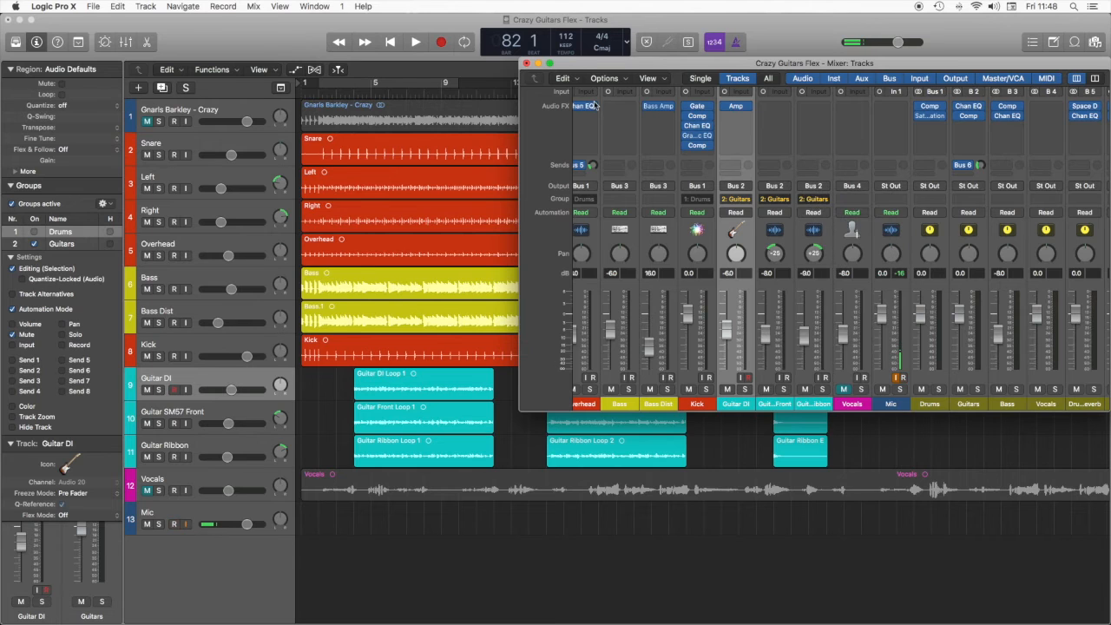
pyautogui.click(525, 63)
# Move the Loop 1 guitar regions to bar 2 and shift the Loop 2 and End regions further along the timeline.
pyautogui.moveTo(394, 389)
pyautogui.mouseDown()
pyautogui.moveTo(467, 386)
pyautogui.moveTo(409, 387)
pyautogui.mouseUp()
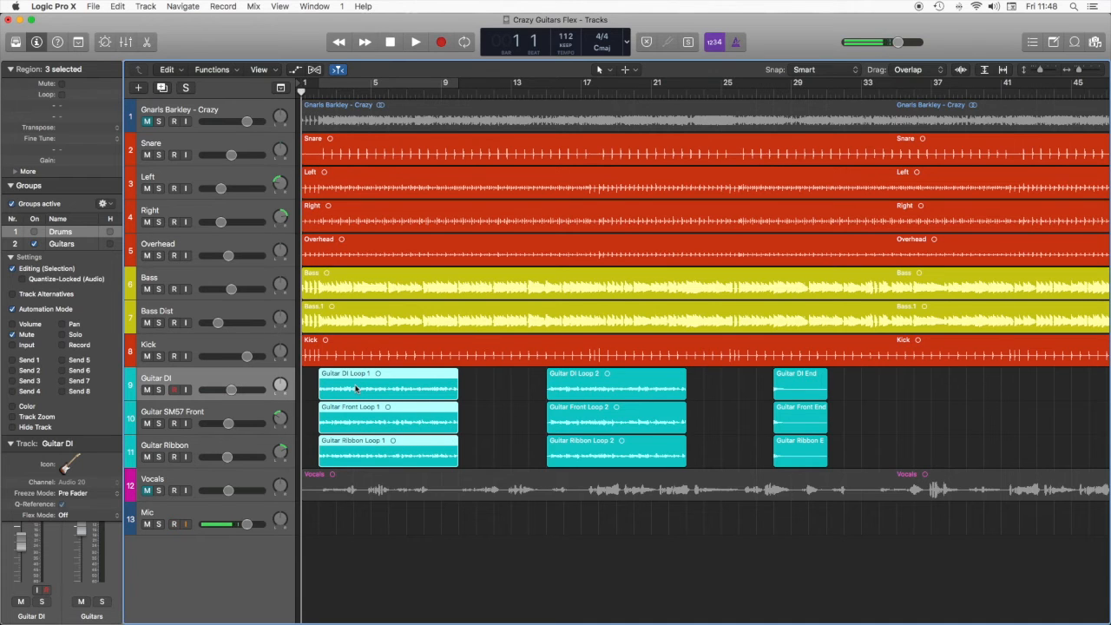
pyautogui.press('super+Left')
pyautogui.moveTo(695, 428); pyautogui.dragTo(873, 392)
pyautogui.press('space')
pyautogui.press('super+Right')
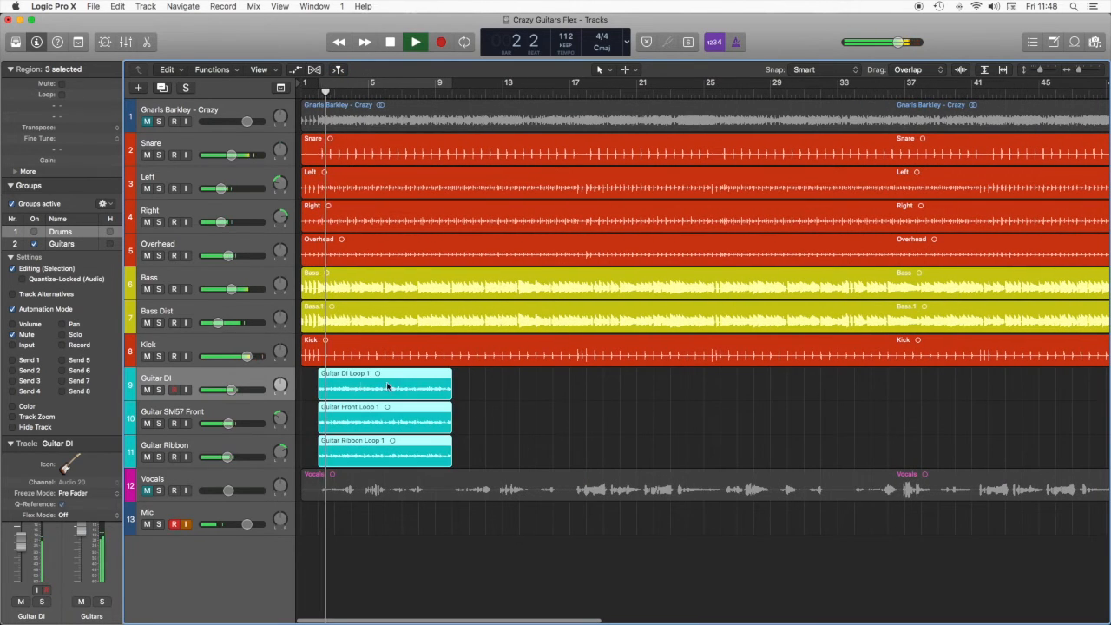
# Copy the Loop 1 guitar regions to bars 10 and 18, playing from bar 9 to hear the join.
pyautogui.moveTo(363, 386); pyautogui.dragTo(496, 382)
pyautogui.click(438, 95)
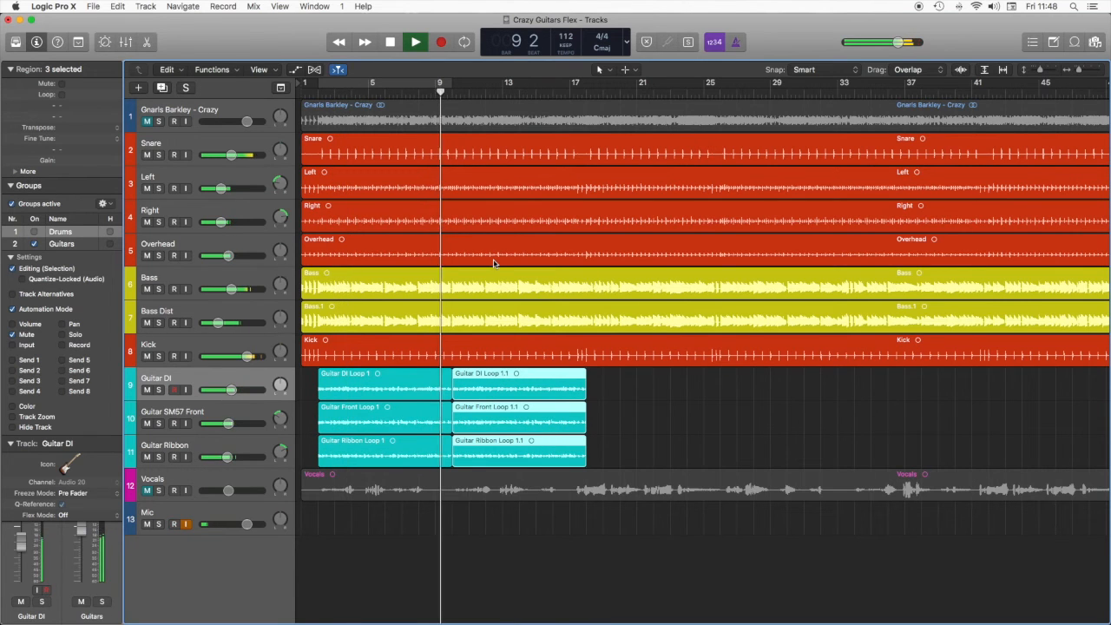
pyautogui.moveTo(476, 373); pyautogui.dragTo(608, 390)
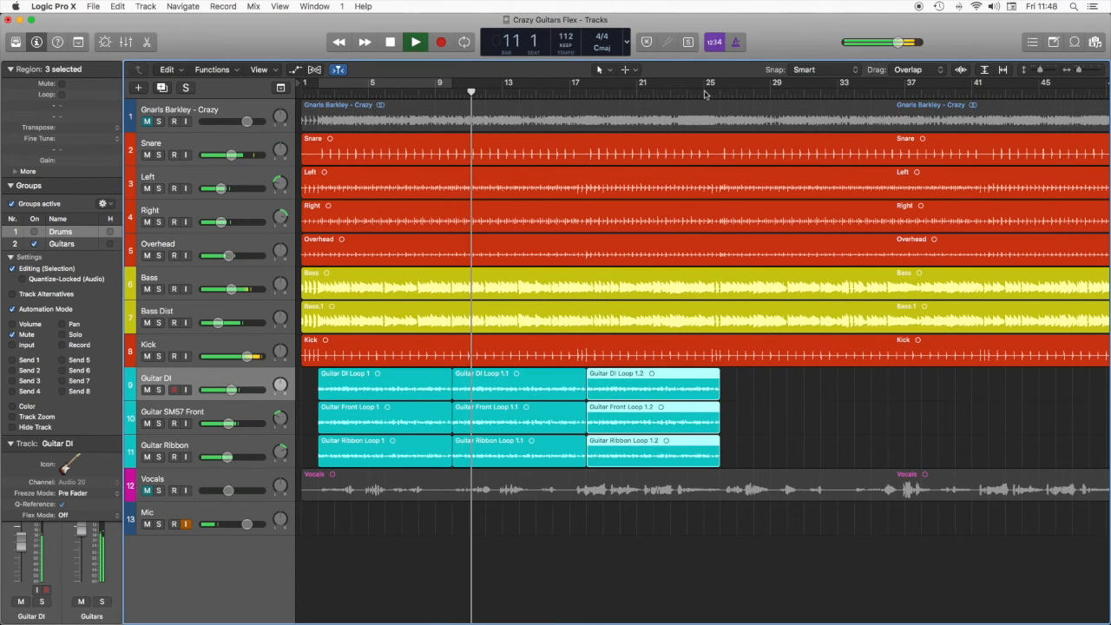
# Try copying the Loop 1.2 guitar regions to bar 26 and delete that copy.
pyautogui.hscroll(2, 650, 315)
pyautogui.moveTo(586, 391); pyautogui.dragTo(717, 391)
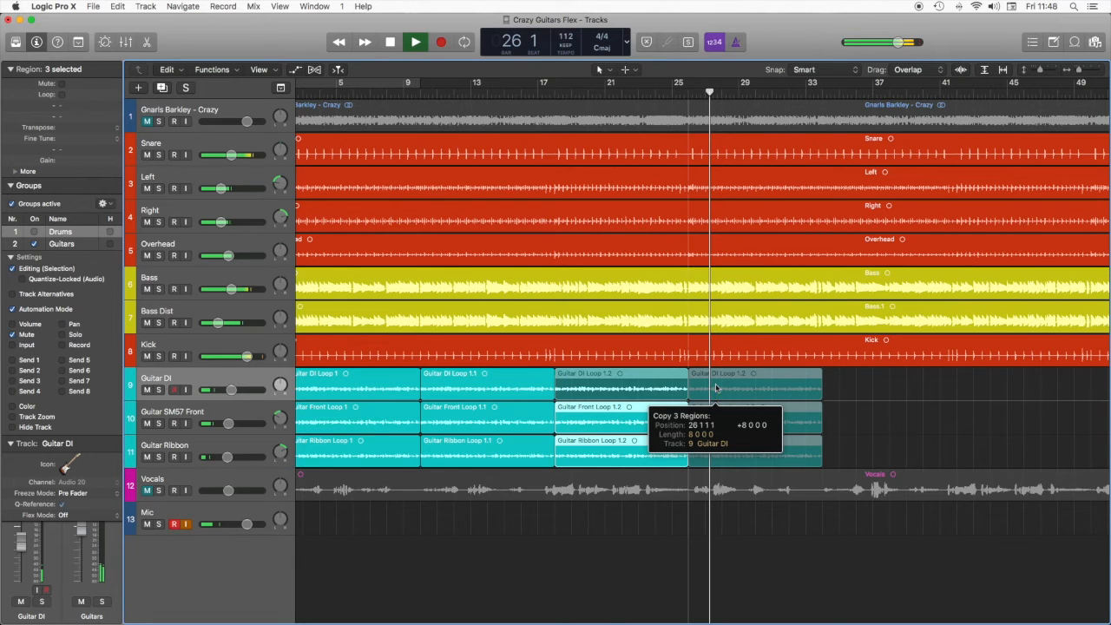
pyautogui.moveTo(716, 388); pyautogui.dragTo(718, 388)
pyautogui.press('Delete')
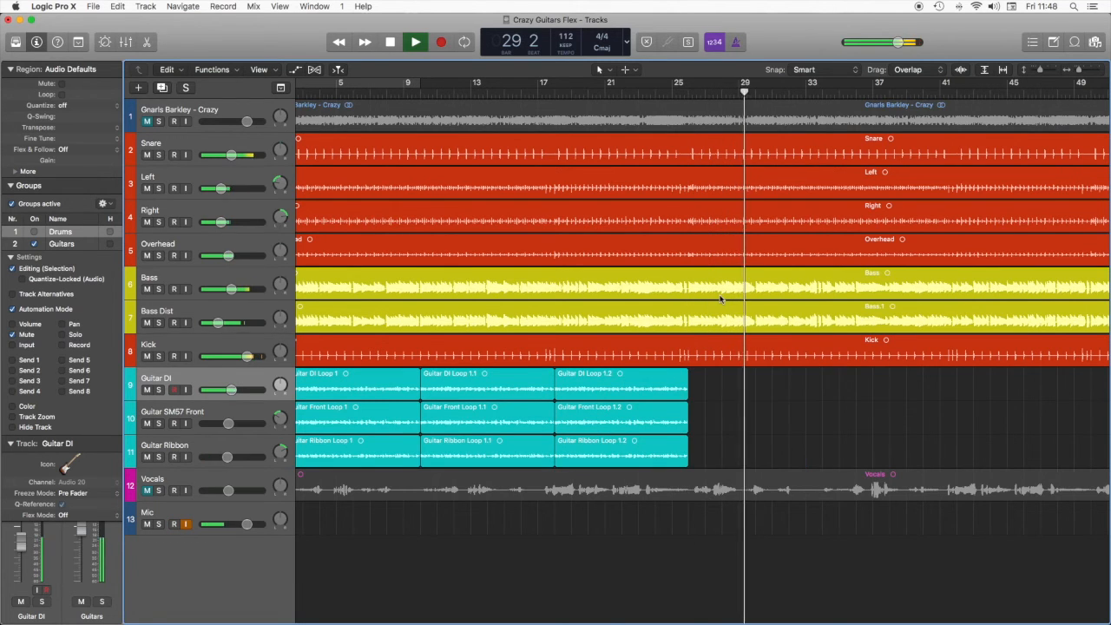
pyautogui.hscroll(-1, 720, 299)
pyautogui.press('space')
# Move the three Loop 2 guitar regions to bar 26, directly following Loop 1.2, and resume playback.
pyautogui.hscroll(4, 720, 299)
pyautogui.press('super+Left')
pyautogui.moveTo(829, 381); pyautogui.dragTo(914, 444)
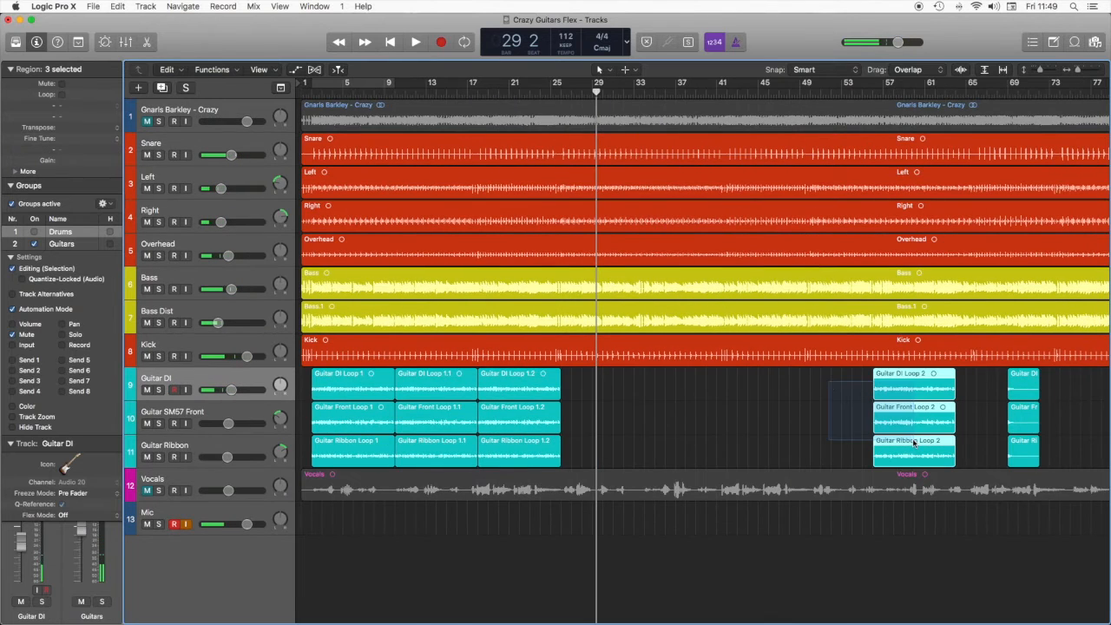
pyautogui.moveTo(902, 390); pyautogui.dragTo(591, 388)
pyautogui.press('space')
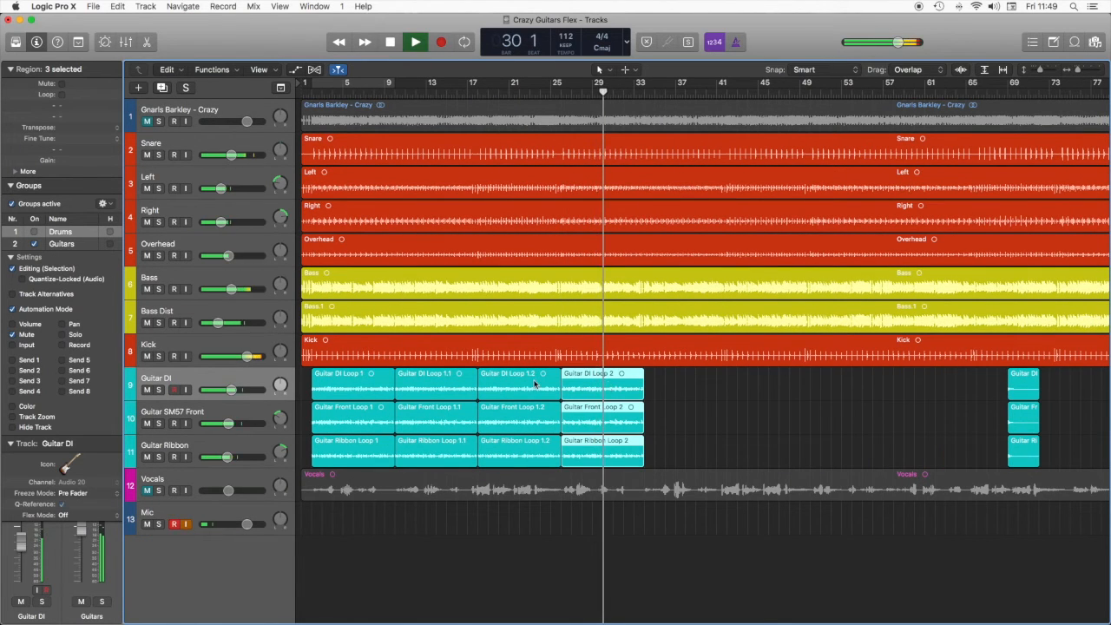
# Copy the Loop 1.2 guitar regions to bar 34 and the Loop 2.1 guitar regions to bar 74.
pyautogui.click(532, 417)
pyautogui.moveTo(512, 388); pyautogui.dragTo(677, 388)
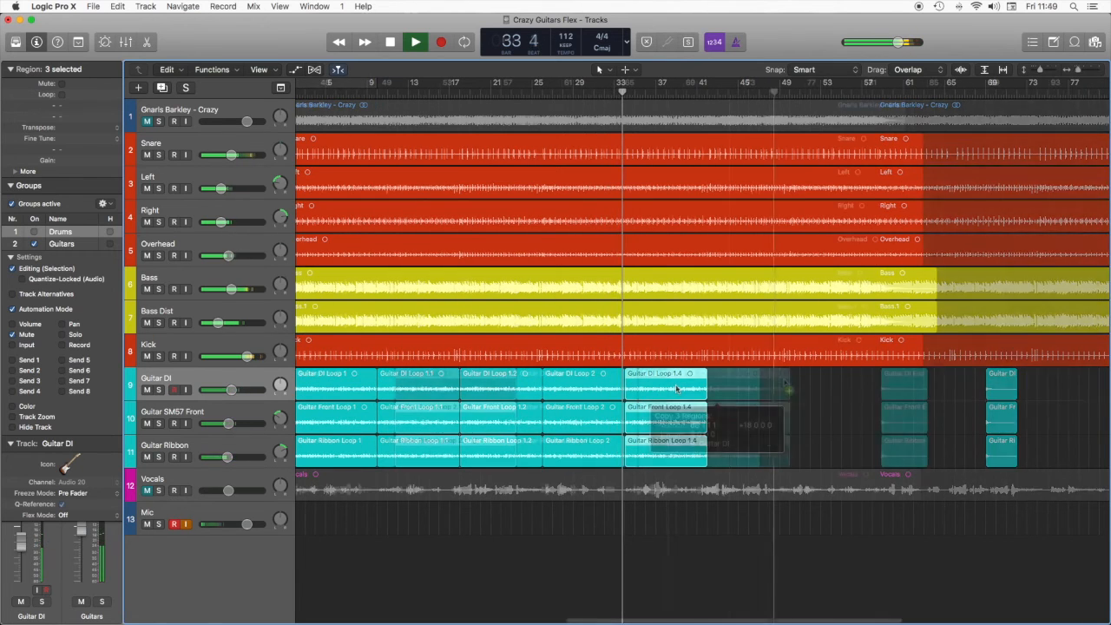
pyautogui.moveTo(809, 384); pyautogui.dragTo(809, 384)
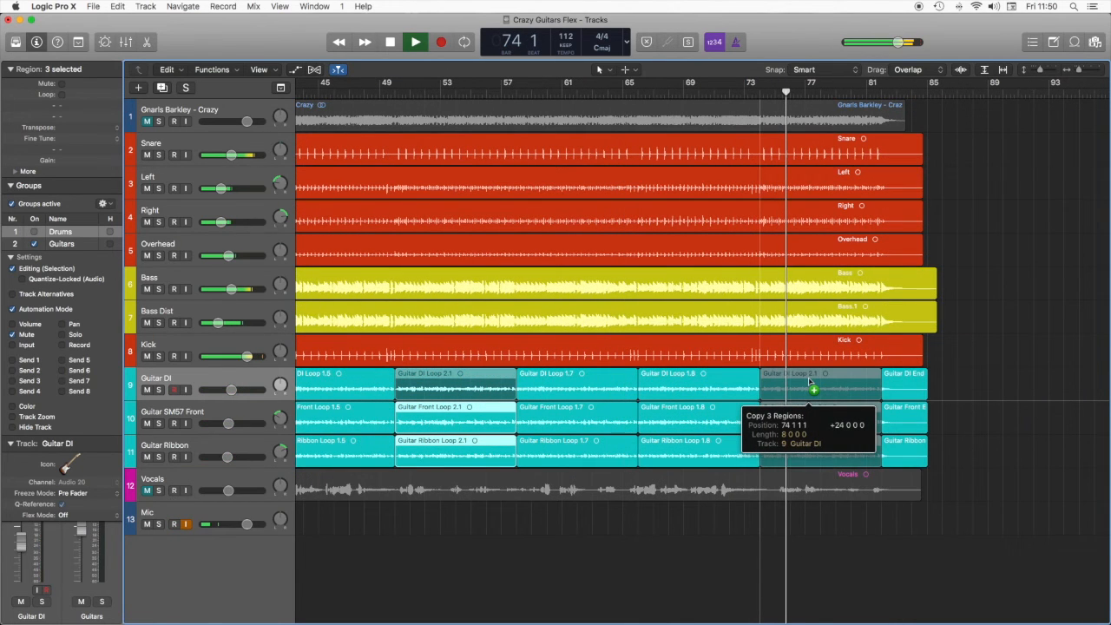
# Select the grouped guitar End regions at bar 82 and inspect the song's ending during playback.
pyautogui.press('super+Right')
pyautogui.click(964, 384)
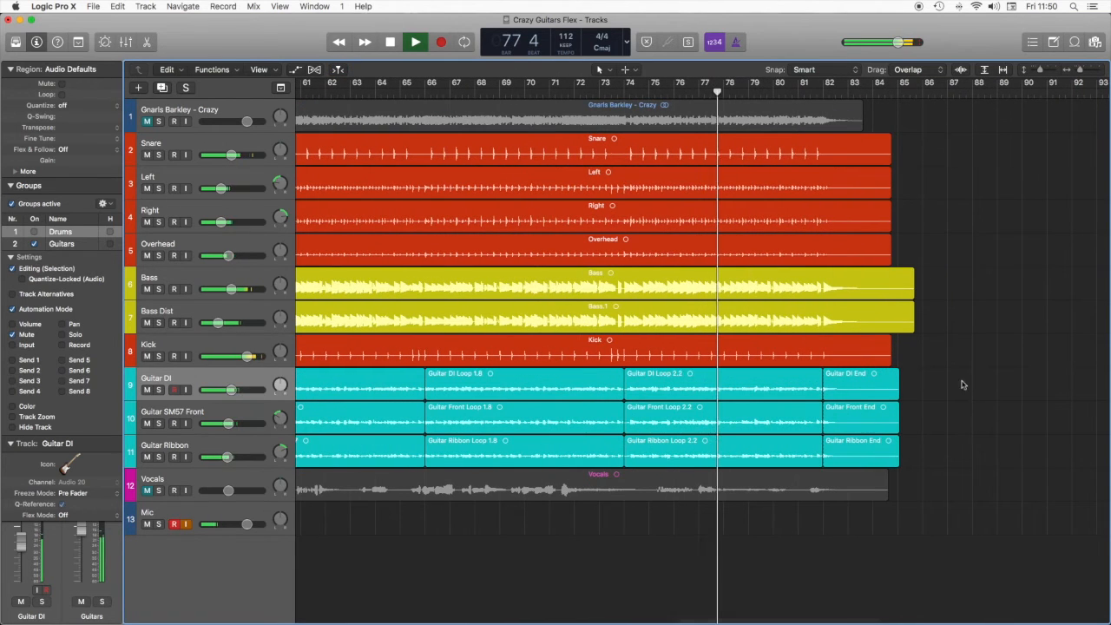
pyautogui.click(873, 389)
pyautogui.press('super+Right')
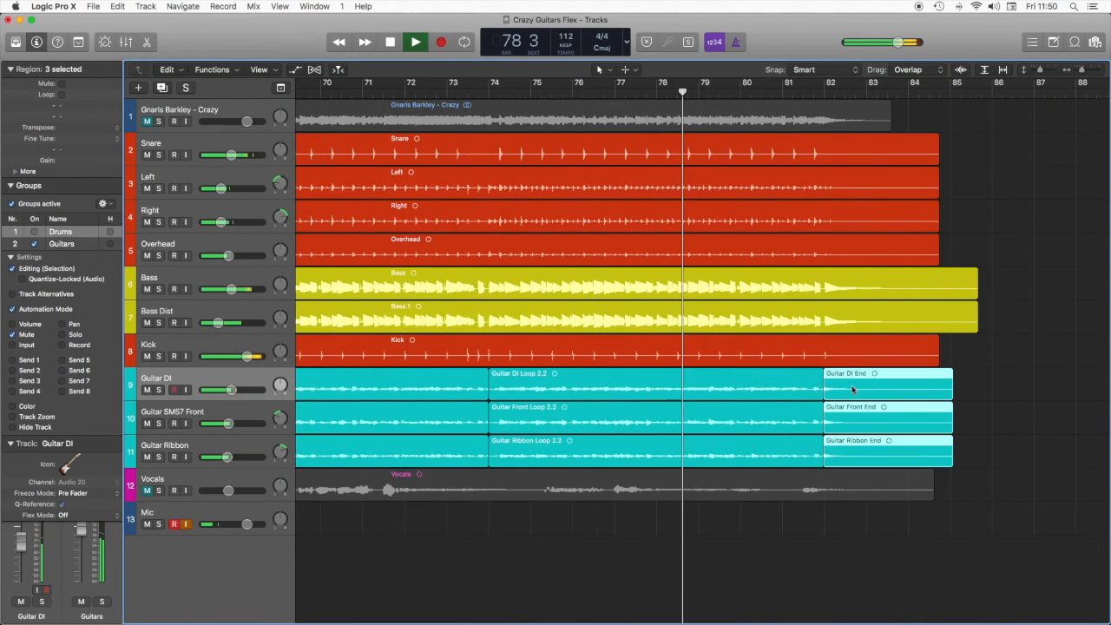
# Stop playback and cut the three grouped guitar End regions at bar 82.
pyautogui.press('super+Right')
pyautogui.moveTo(831, 387); pyautogui.dragTo(883, 441)
pyautogui.press('super+Right')
pyautogui.press('super+Right')
pyautogui.press('super+Right')
pyautogui.press('super+Right')
pyautogui.press('space')
pyautogui.press('Delete')
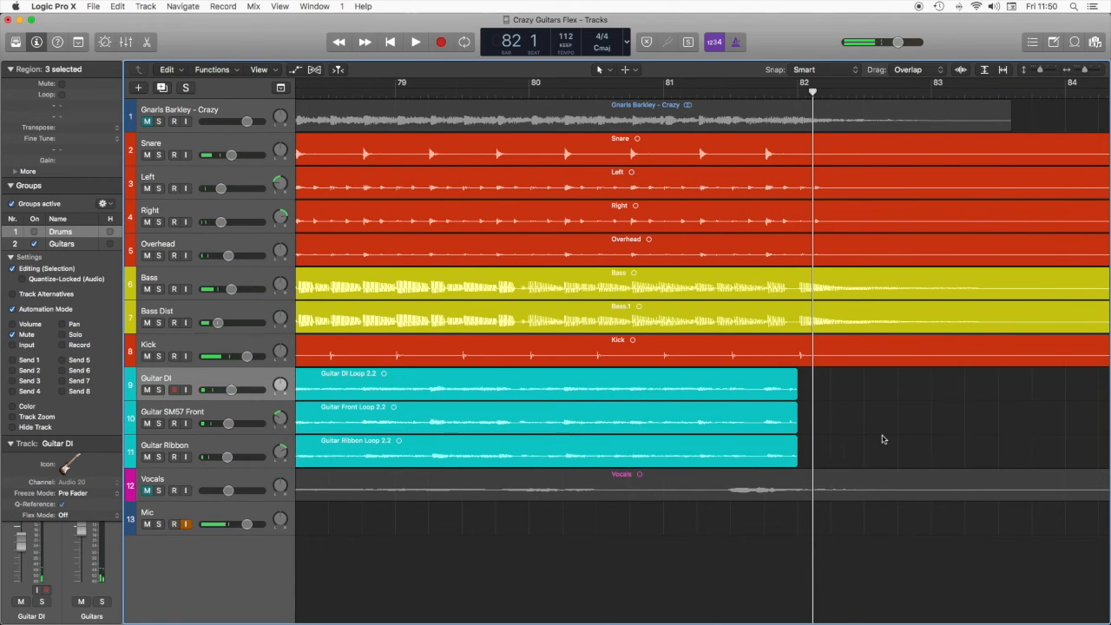
# Place the playhead exactly at bar 82 and paste the three guitar End regions there.
pyautogui.press(',')
pyautogui.press('.')
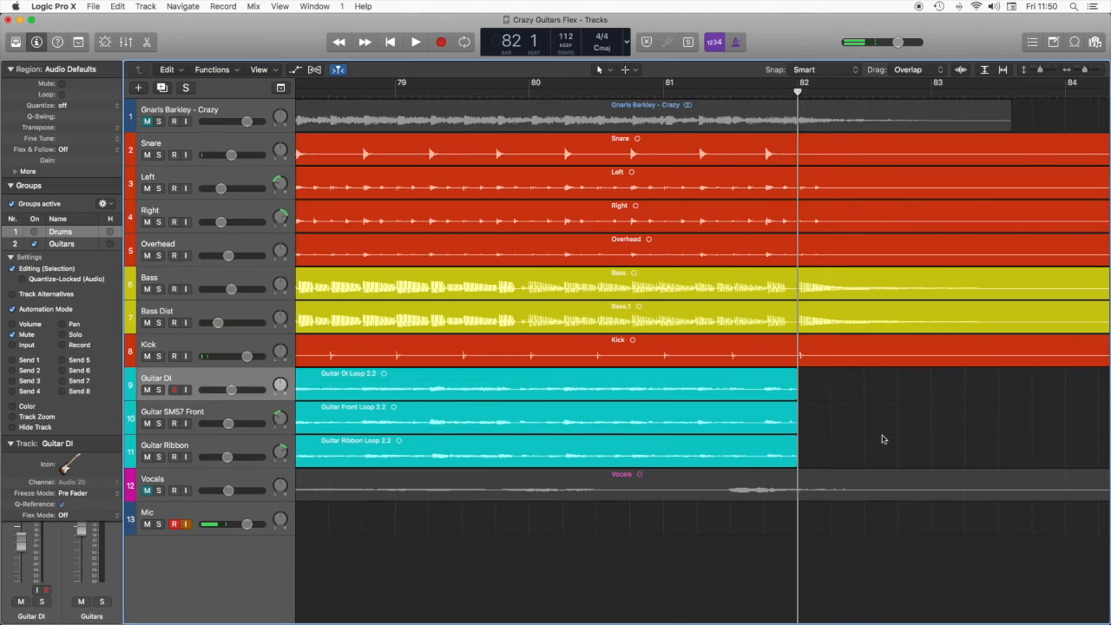
pyautogui.press('super+v')
# Play the song from about bar 79 to check the transition into the pasted guitar ending.
pyautogui.click(395, 92)
pyautogui.press('space')
pyautogui.press('super+Left')
pyautogui.press('super+Left')
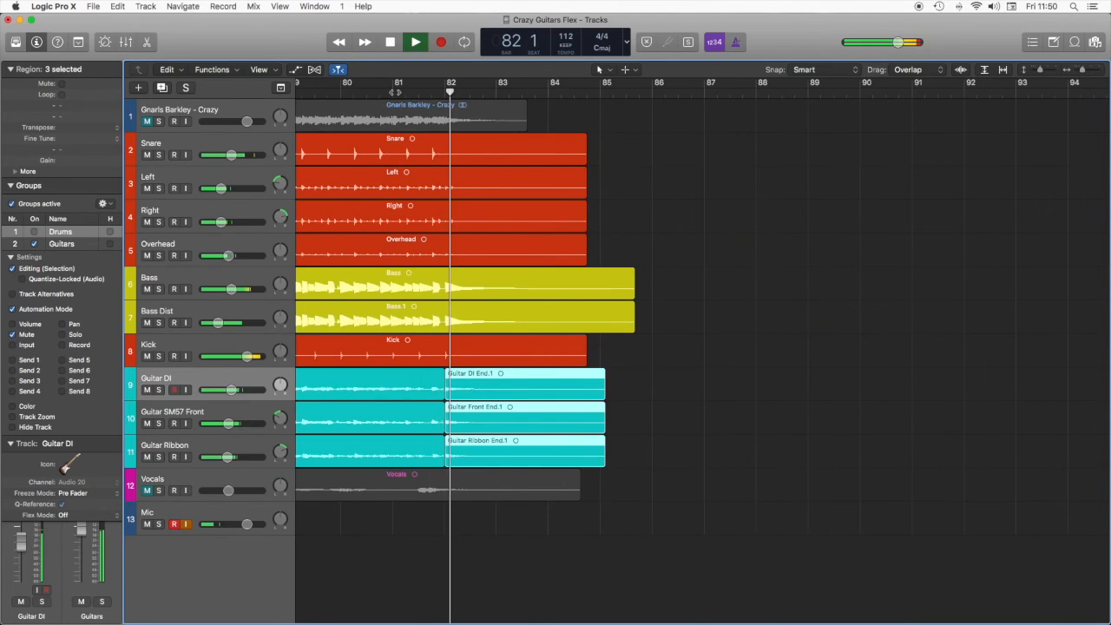
pyautogui.press('super+Left')
pyautogui.press('super+Left')
pyautogui.press('super+Left')
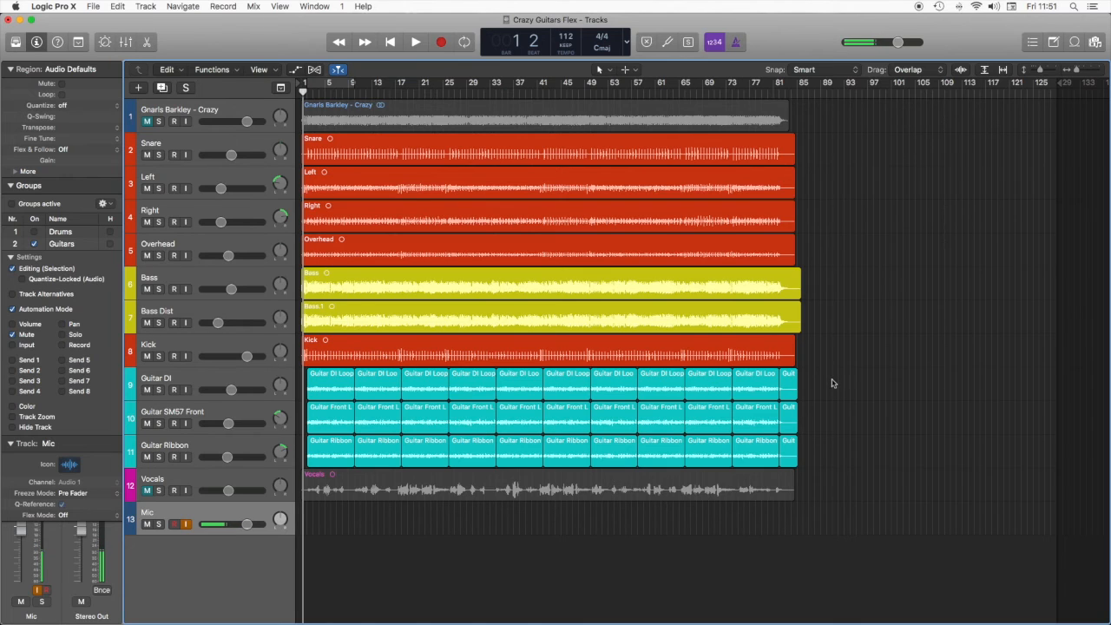
# Apply a Fade In and Fade Out of 1 to all regions on the Guitar DI, SM57 Front and Ribbon tracks.
pyautogui.moveTo(620, 393); pyautogui.dragTo(323, 393)
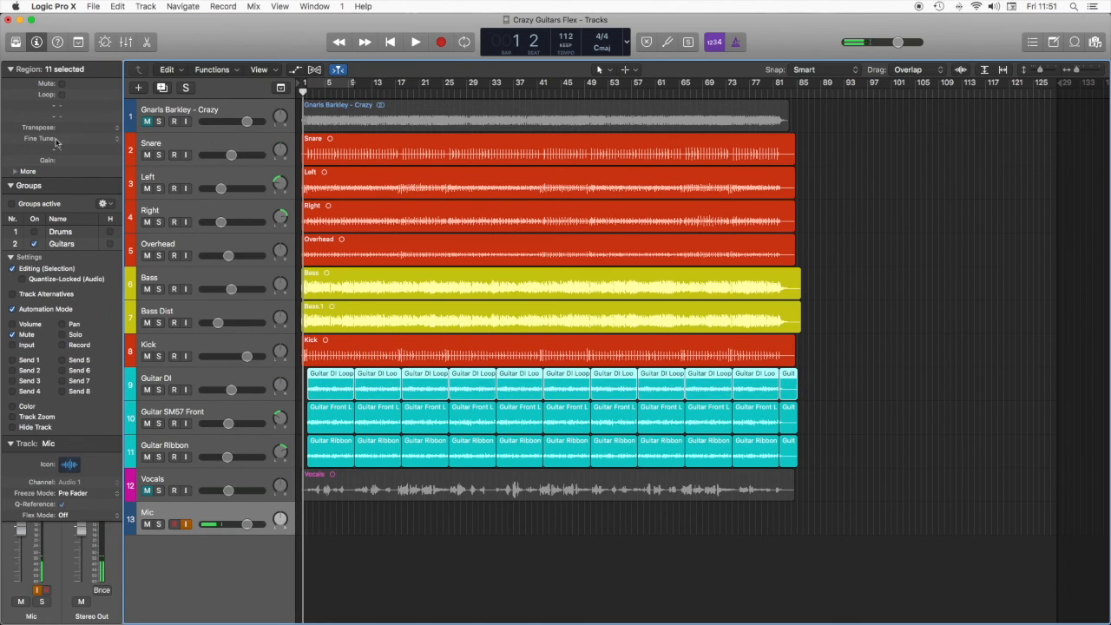
pyautogui.click(17, 172)
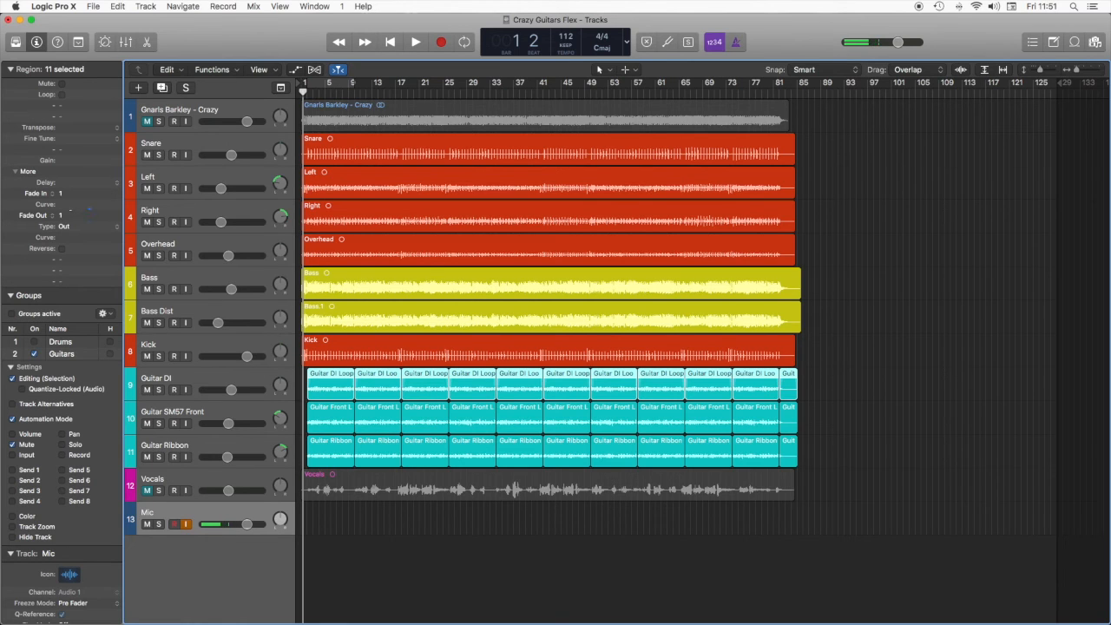
pyautogui.moveTo(816, 437); pyautogui.dragTo(312, 374)
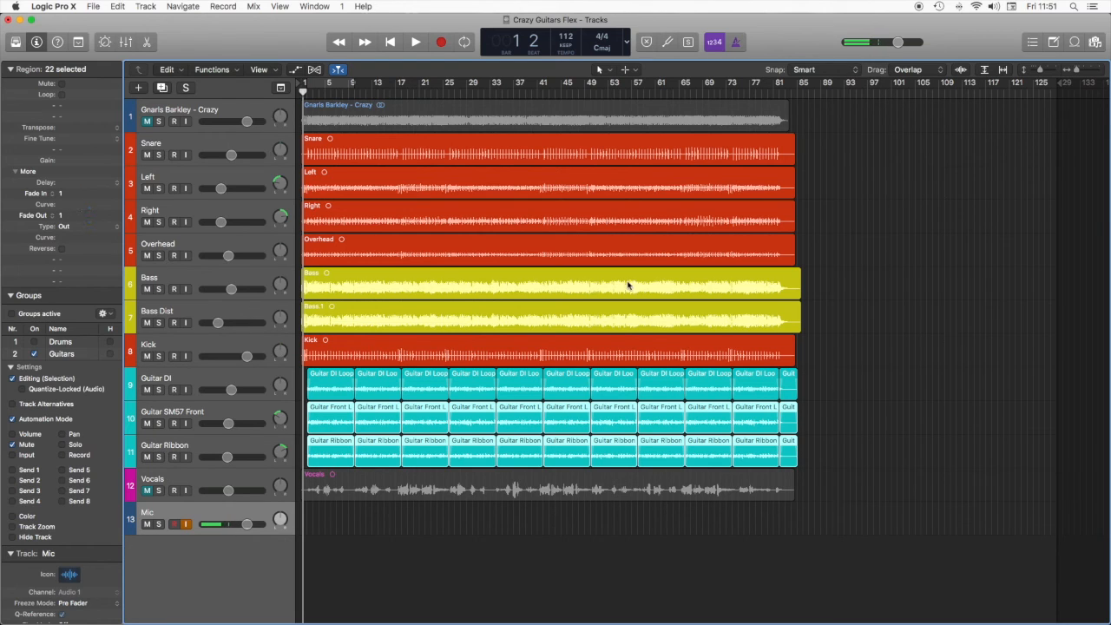
# Join all the Guitar DI regions into one region, creating a new audio file.
pyautogui.moveTo(825, 382); pyautogui.dragTo(343, 387)
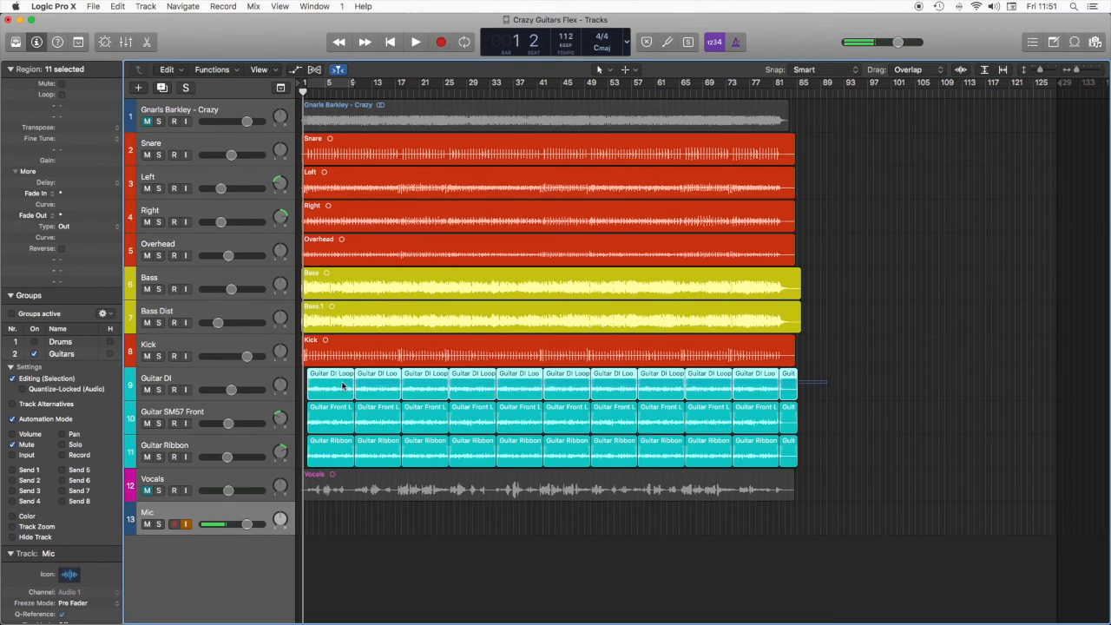
pyautogui.rightClick(338, 386)
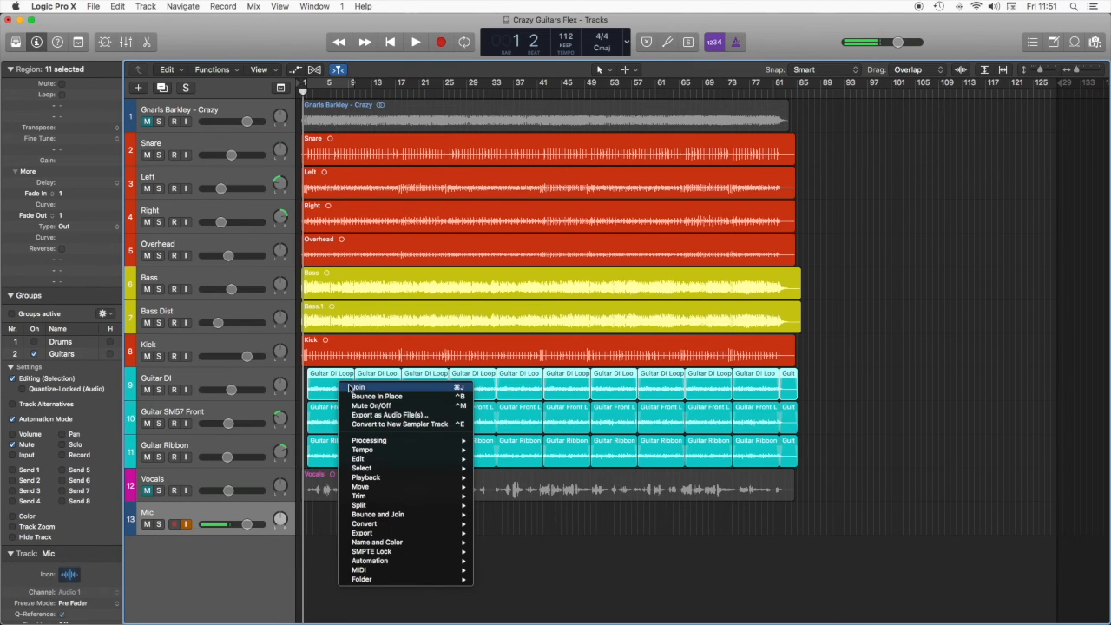
pyautogui.click(351, 387)
pyautogui.press('Return')
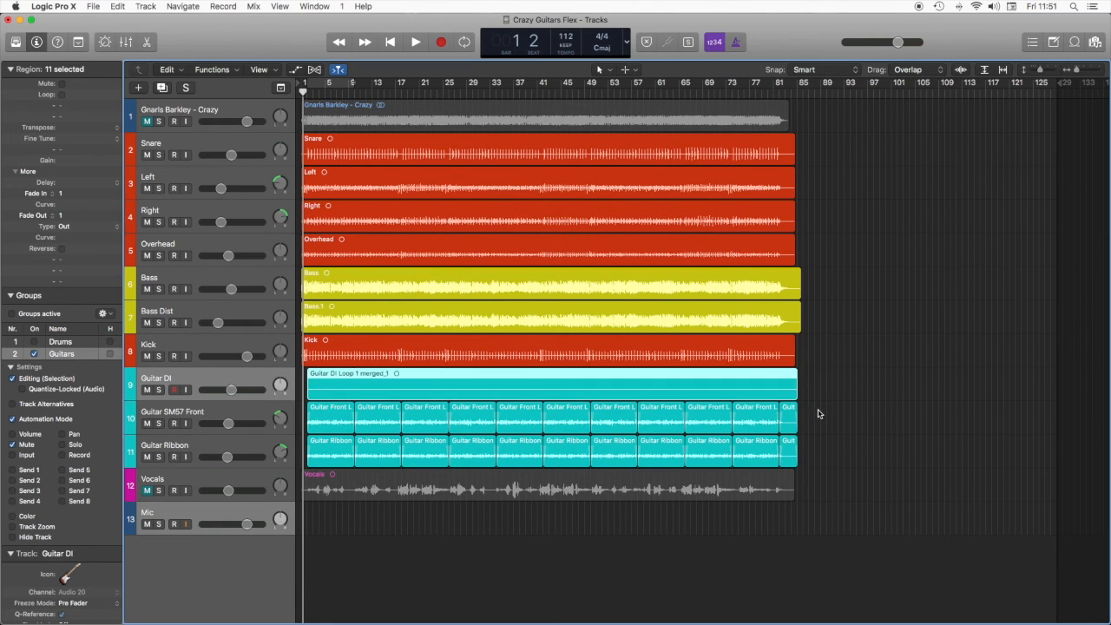
# Join all the Guitar SM57 Front regions into one continuous region.
pyautogui.moveTo(652, 414); pyautogui.dragTo(339, 406)
pyautogui.rightClick(339, 406)
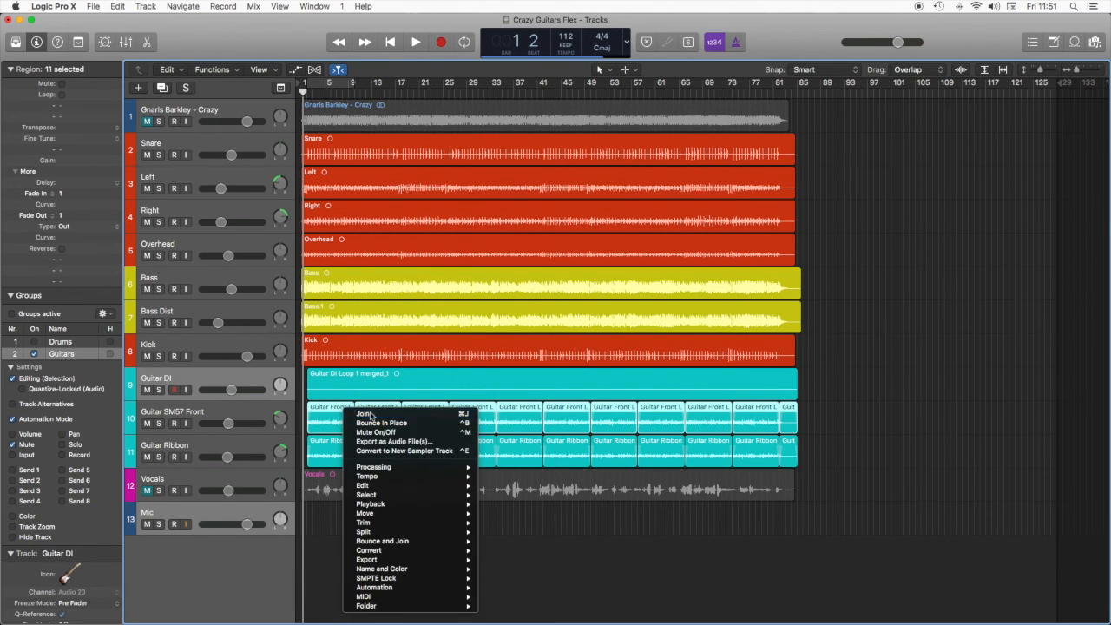
pyautogui.click(371, 415)
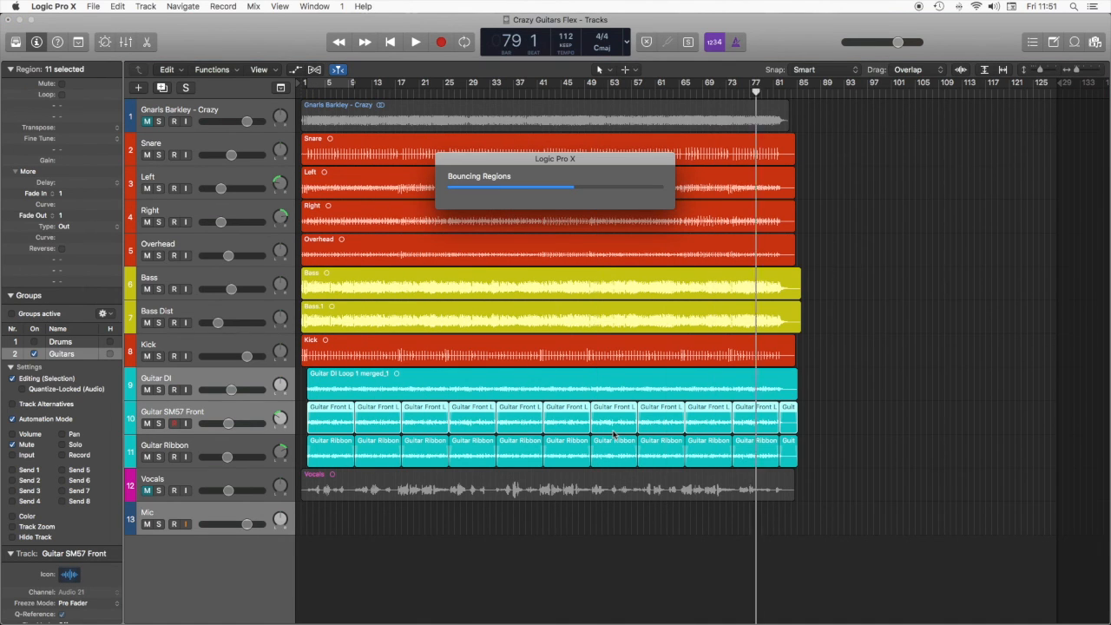
# Join all the Guitar Ribbon regions into one region with a new audio file.
pyautogui.moveTo(825, 449); pyautogui.dragTo(313, 444)
pyautogui.rightClick(344, 417)
pyautogui.click(375, 421)
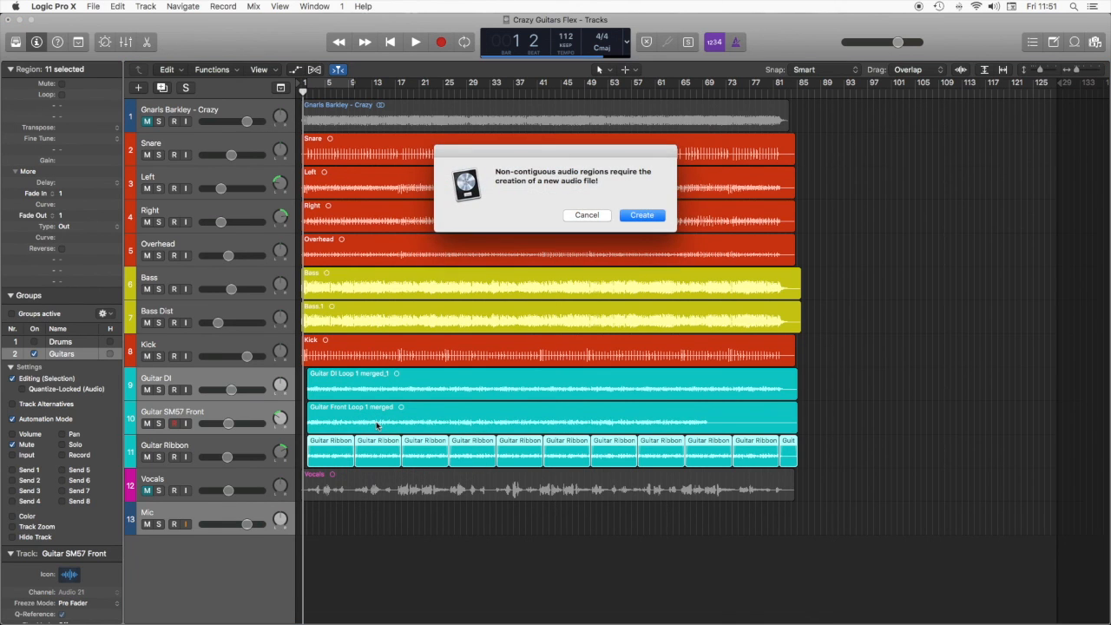
pyautogui.press('Return')
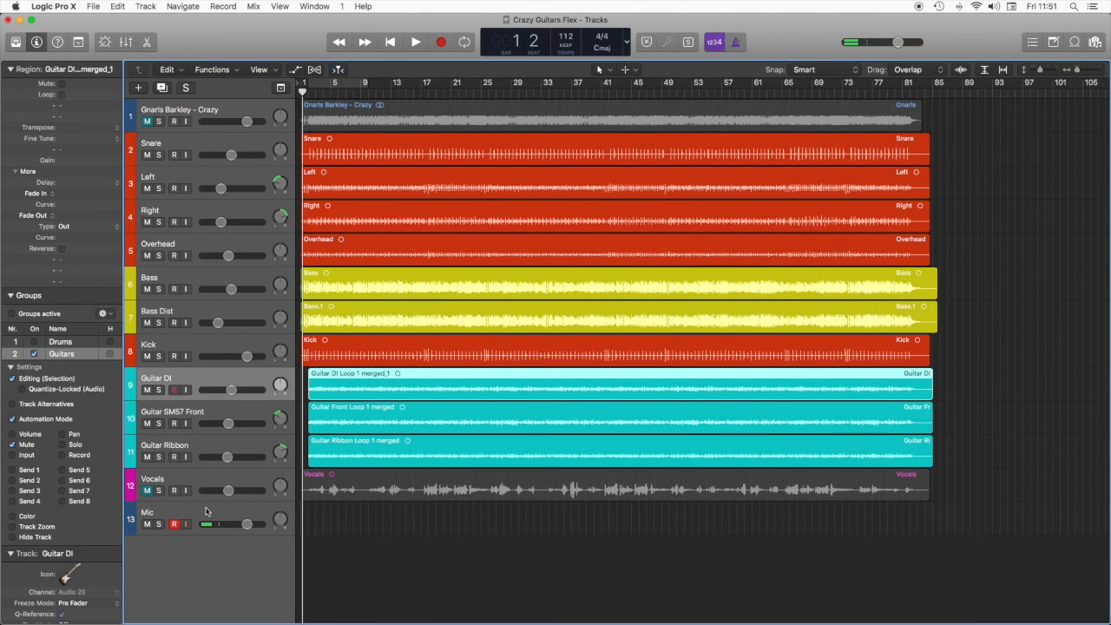
# Play the song from the beginning to check the merged guitar tracks.
pyautogui.scroll(5, 328, 391)
pyautogui.scroll(-4, 329, 391)
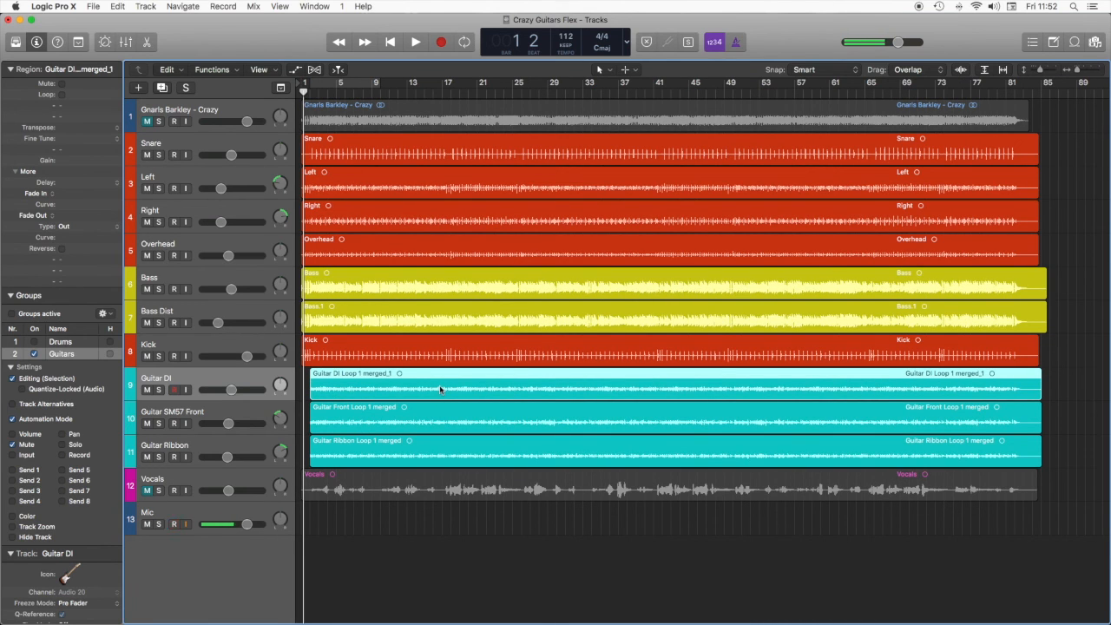
pyautogui.press('space')
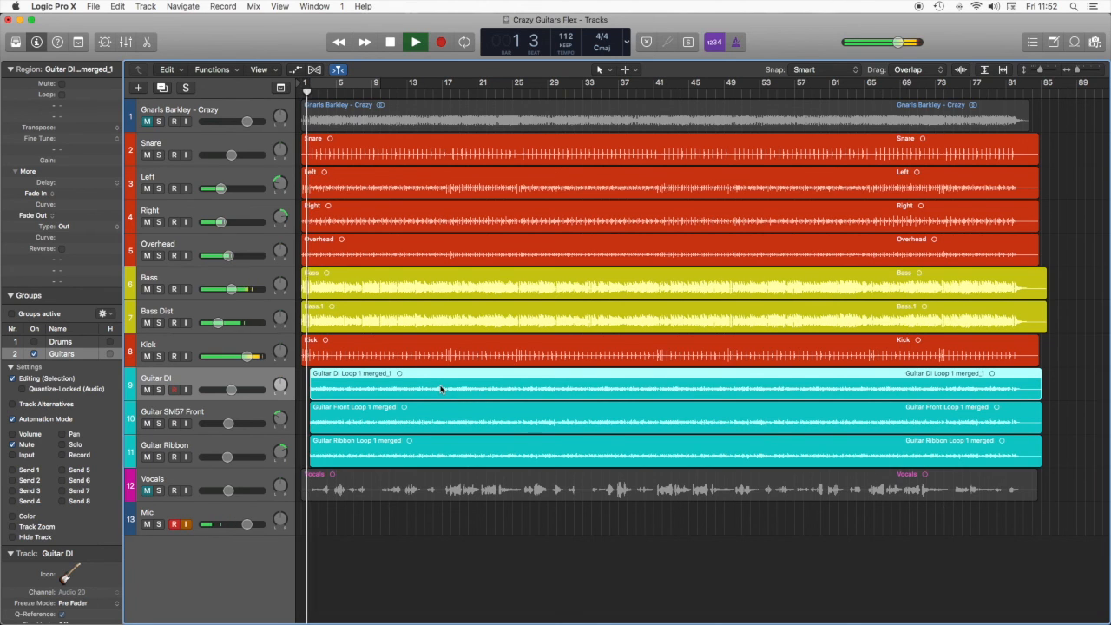